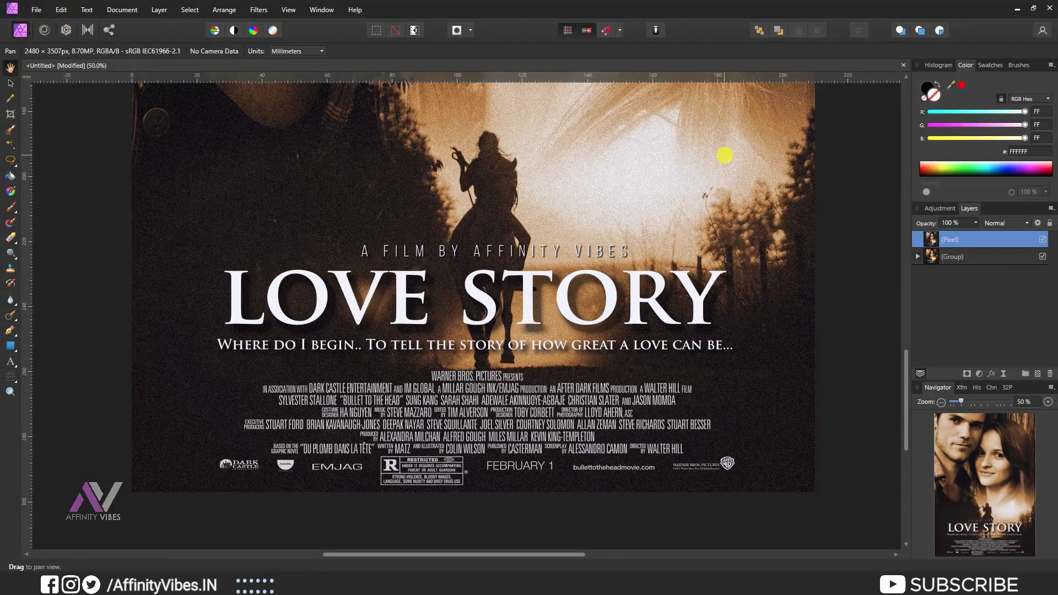
# Scroll over the finished LOVE STORY poster and fit the whole page in view.
pyautogui.scroll(2, 725, 155)
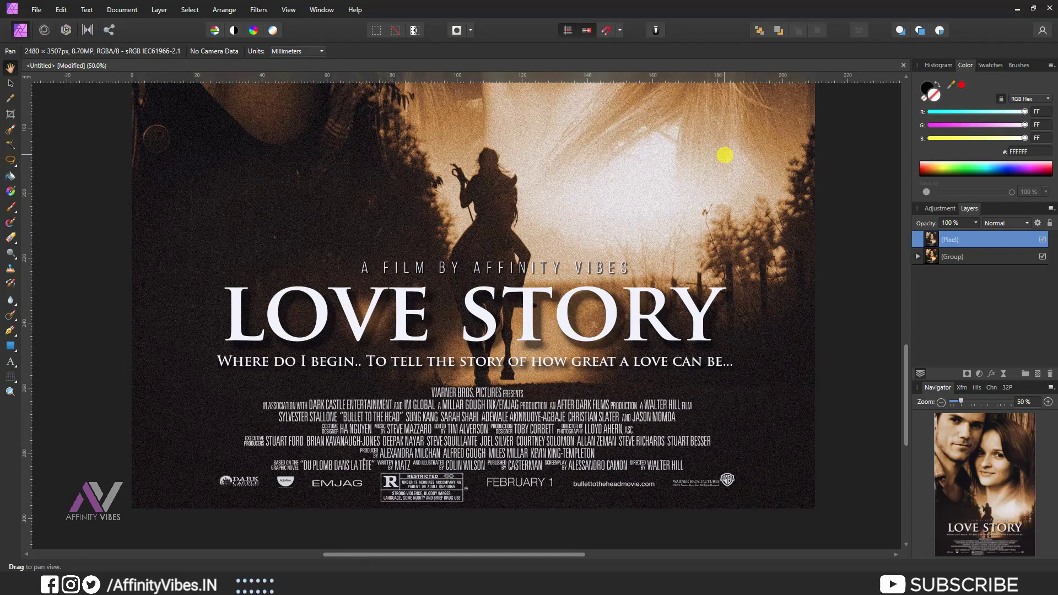
pyautogui.scroll(2, 725, 155)
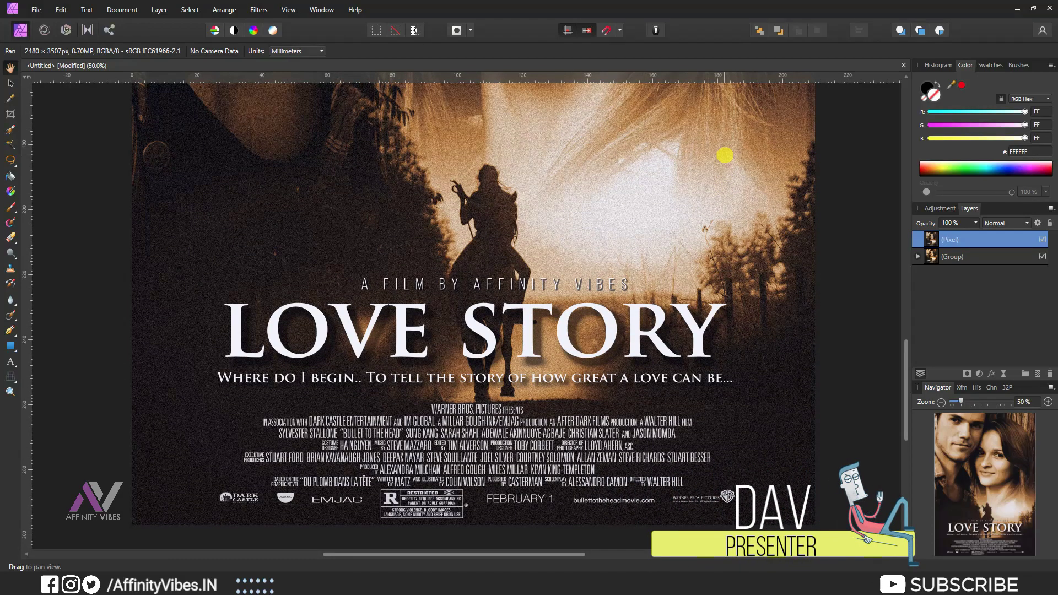
pyautogui.scroll(2, 725, 155)
pyautogui.scroll(1, 725, 155)
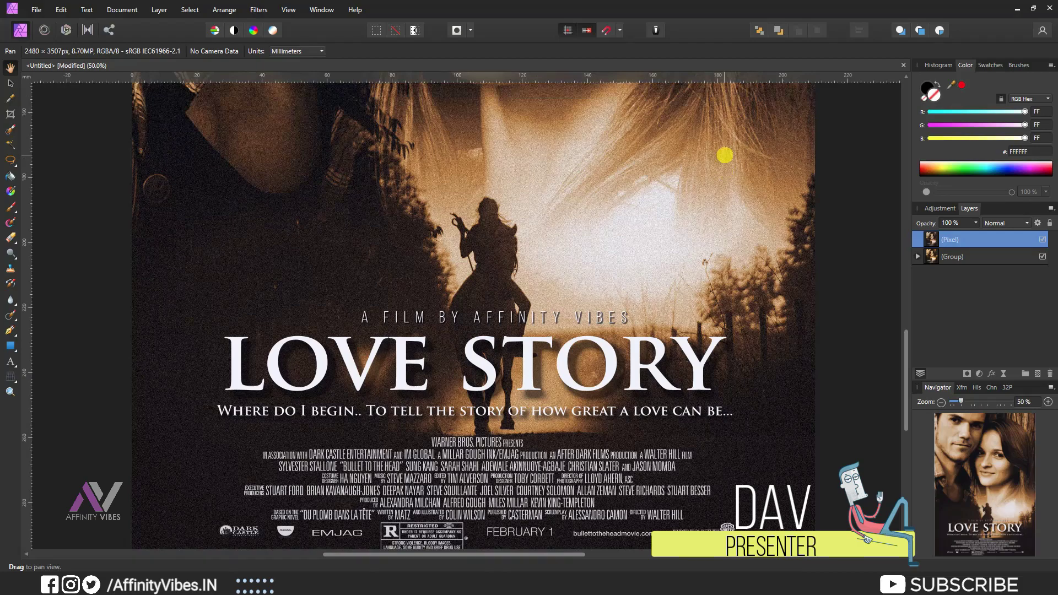
pyautogui.scroll(1, 725, 155)
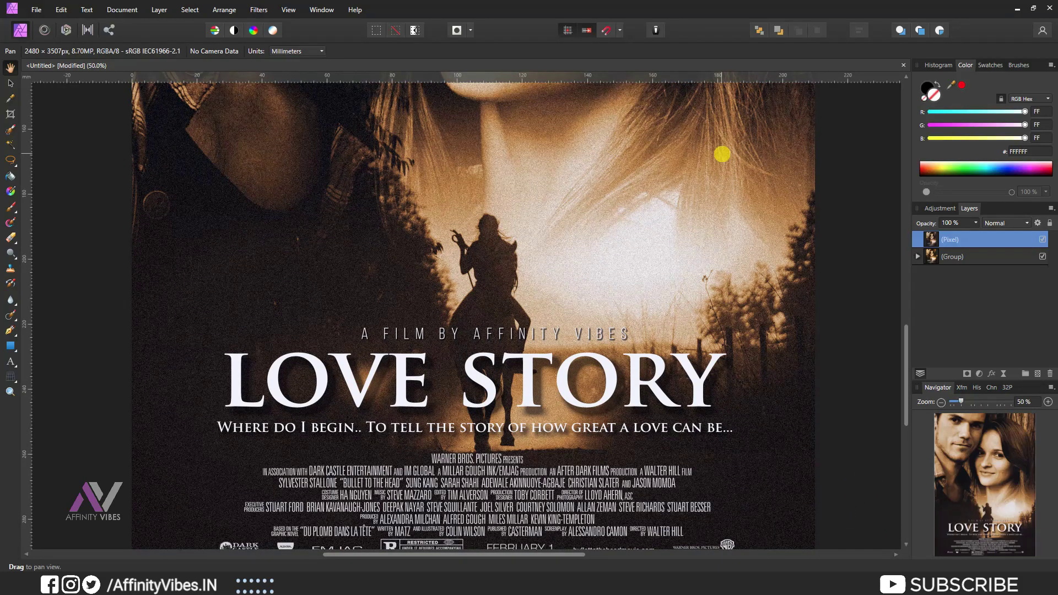
pyautogui.hotkey('ctrl', '0')
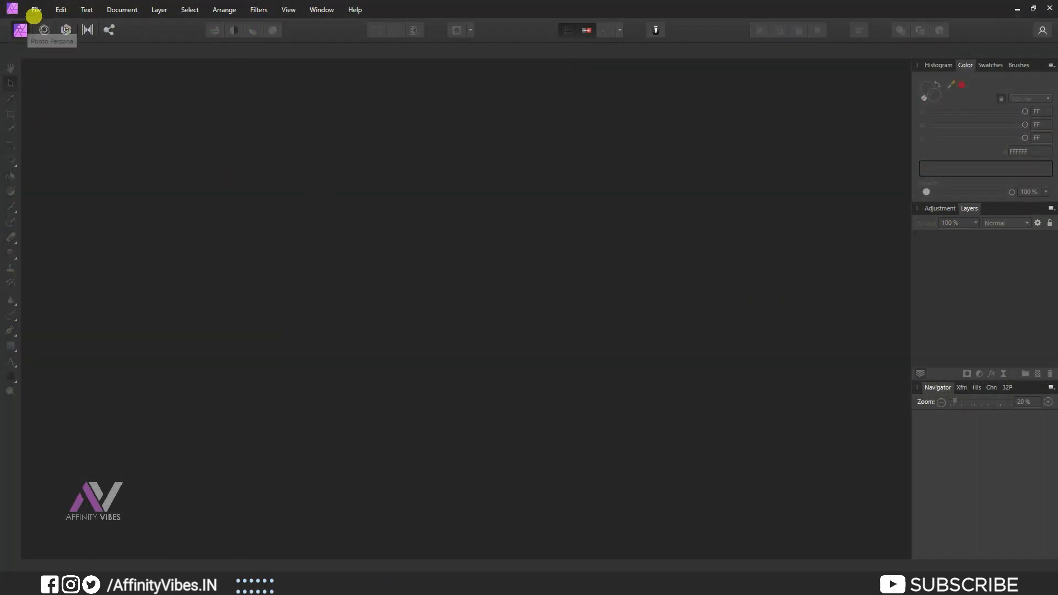
# Create a new document from the Print A4 preset, 210 × 297 mm at 300 DPI.
pyautogui.click(37, 10)
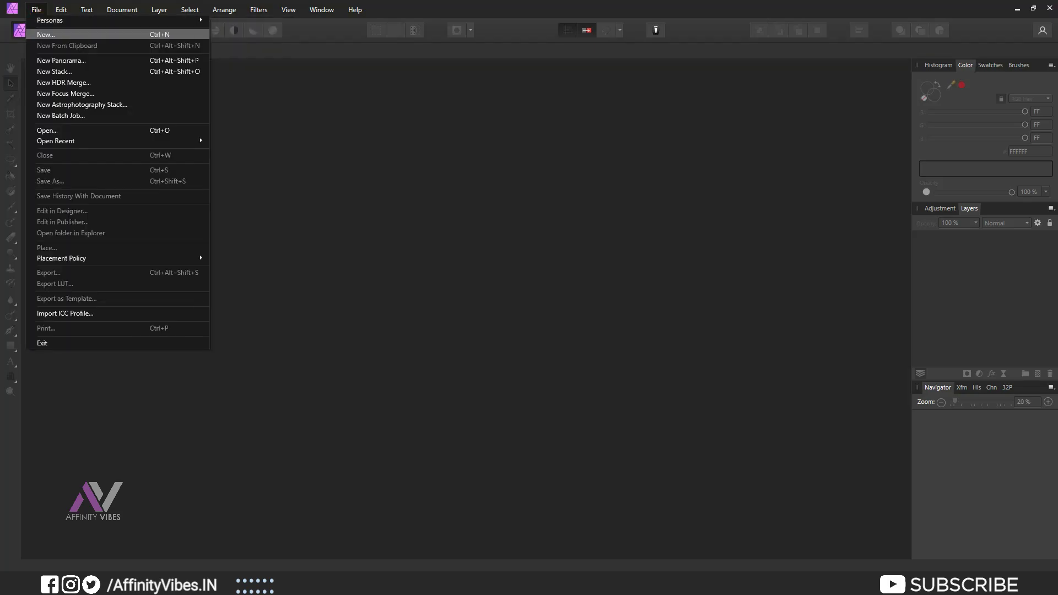
pyautogui.click(52, 32)
pyautogui.moveTo(427, 127); pyautogui.dragTo(341, 64)
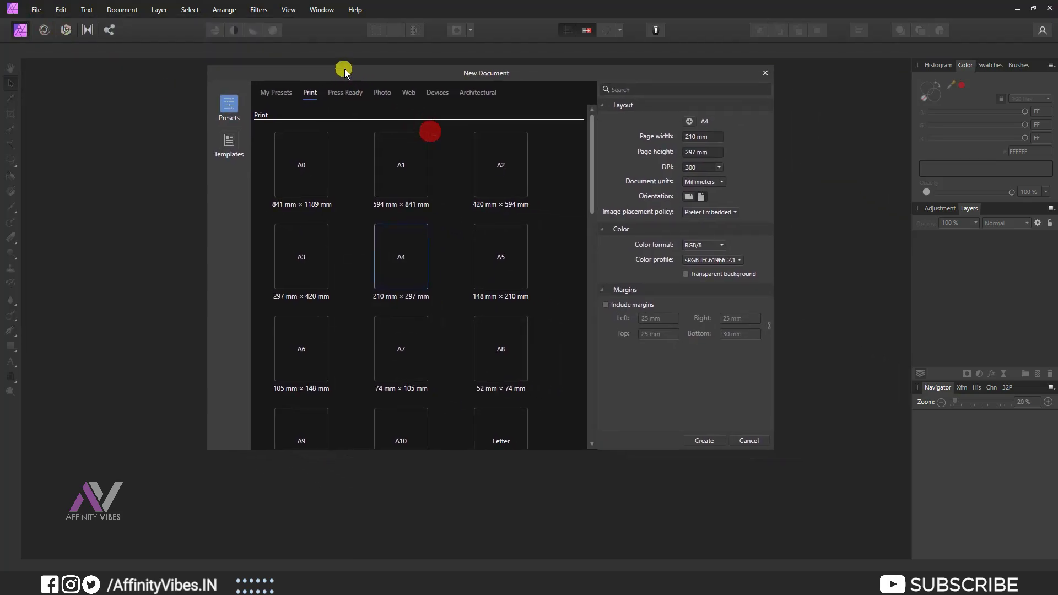
pyautogui.click(274, 89)
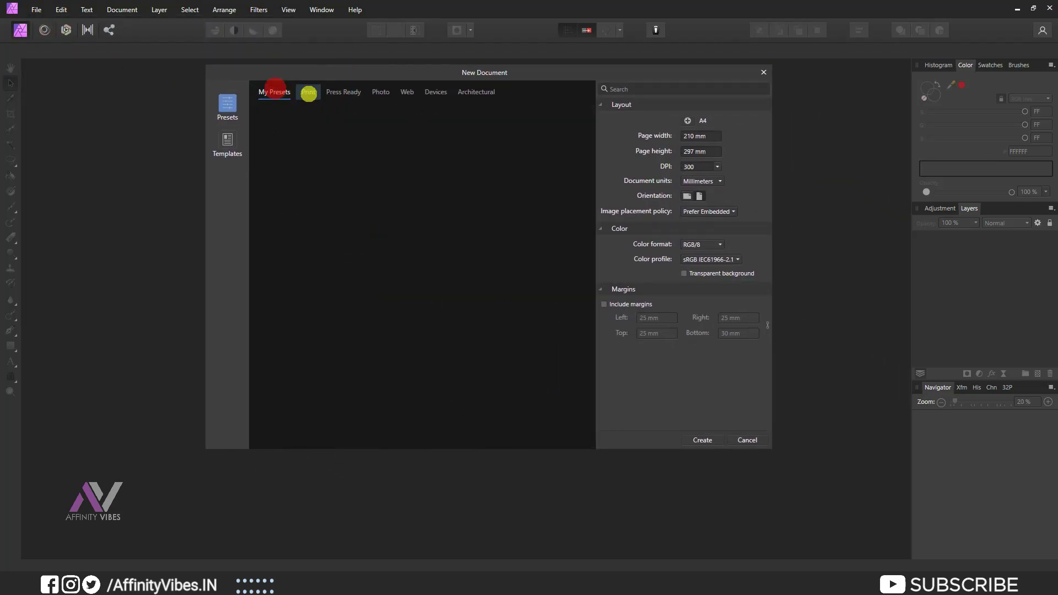
pyautogui.click(308, 92)
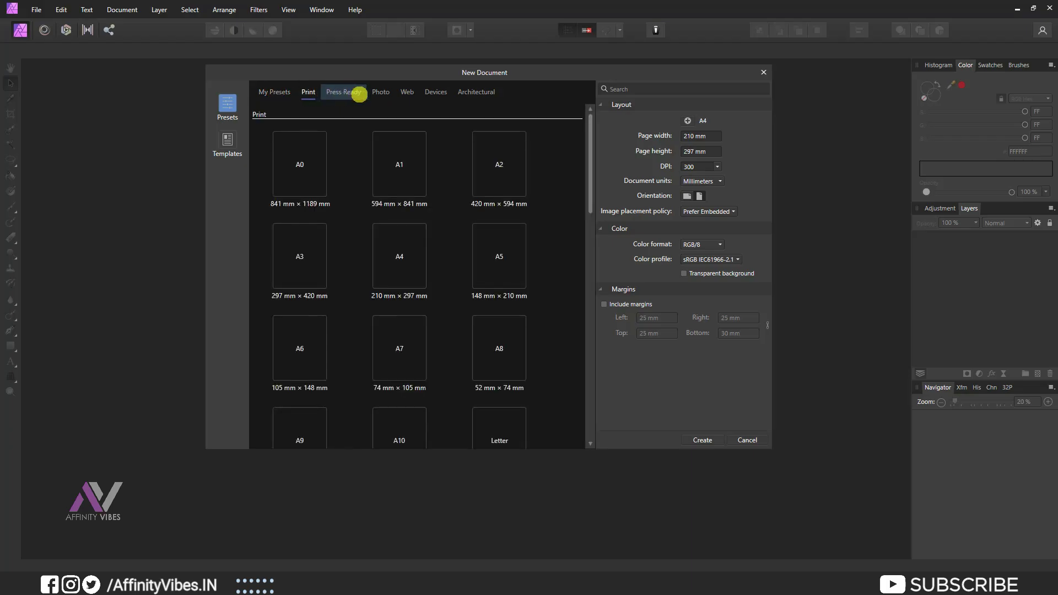
pyautogui.click(408, 93)
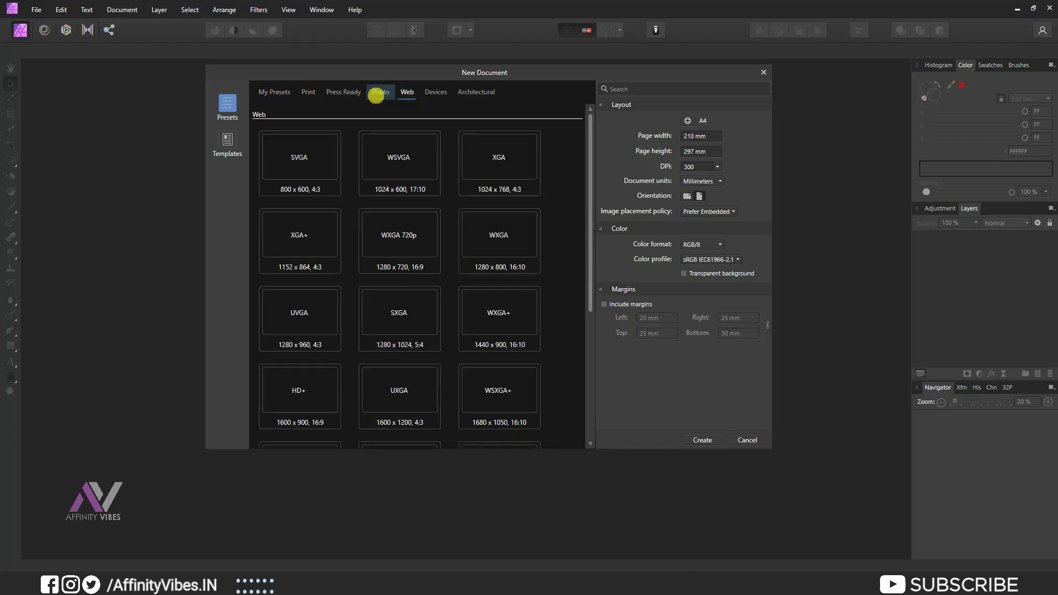
pyautogui.click(310, 91)
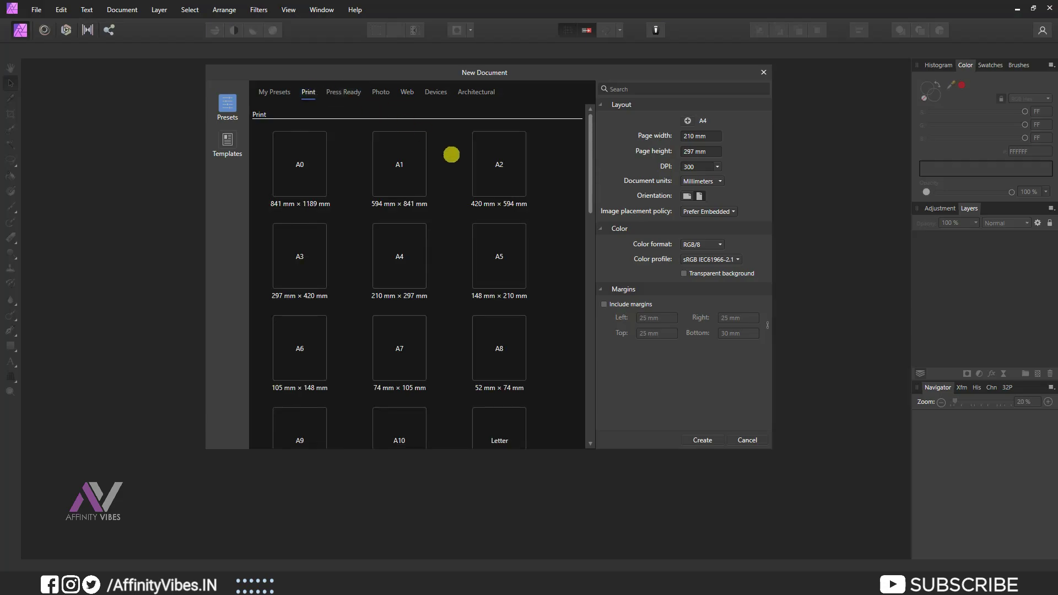
pyautogui.click(395, 259)
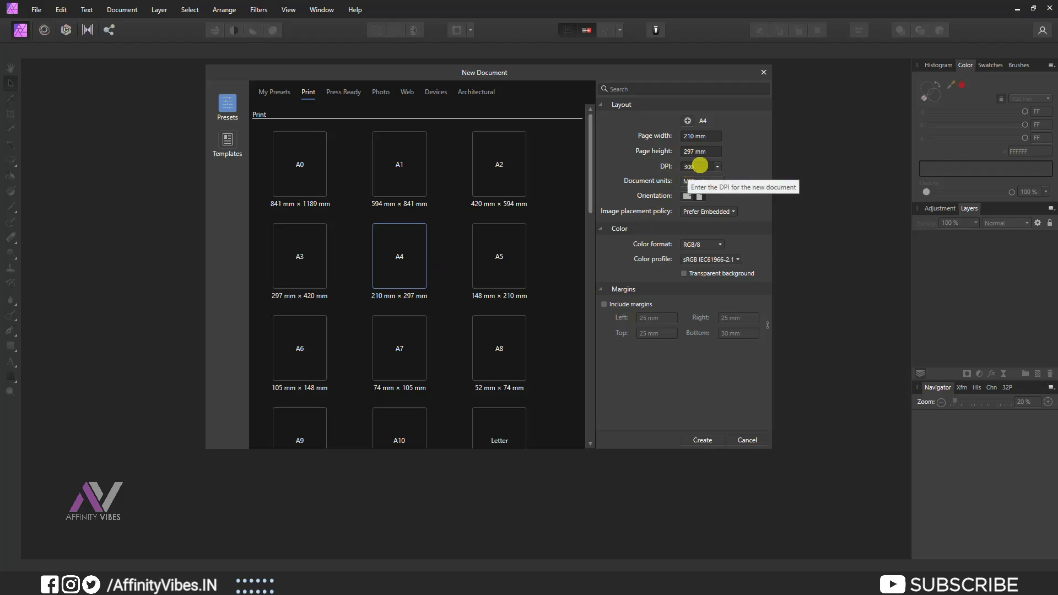
pyautogui.click(705, 439)
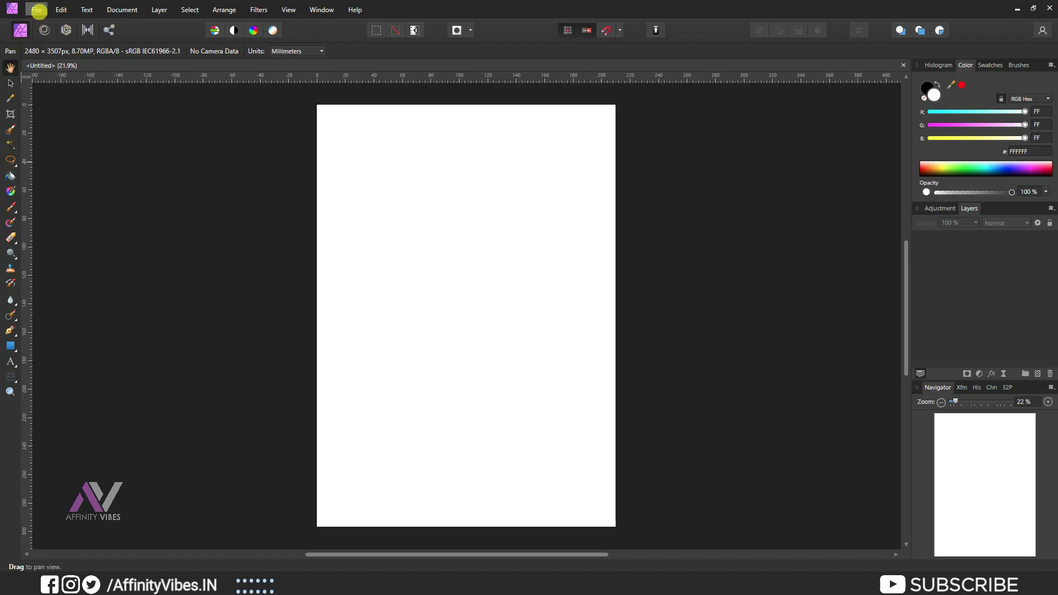
# Place young-couple-1760184_1920.jpg onto the A4 page from its top-left corner.
pyautogui.click(36, 10)
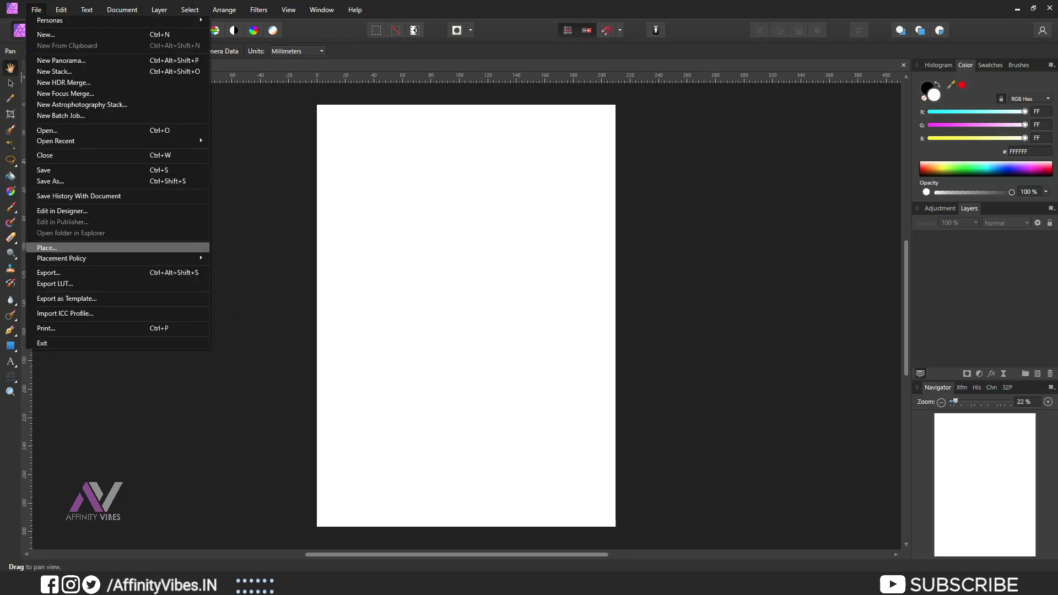
pyautogui.click(74, 246)
pyautogui.doubleClick(484, 110)
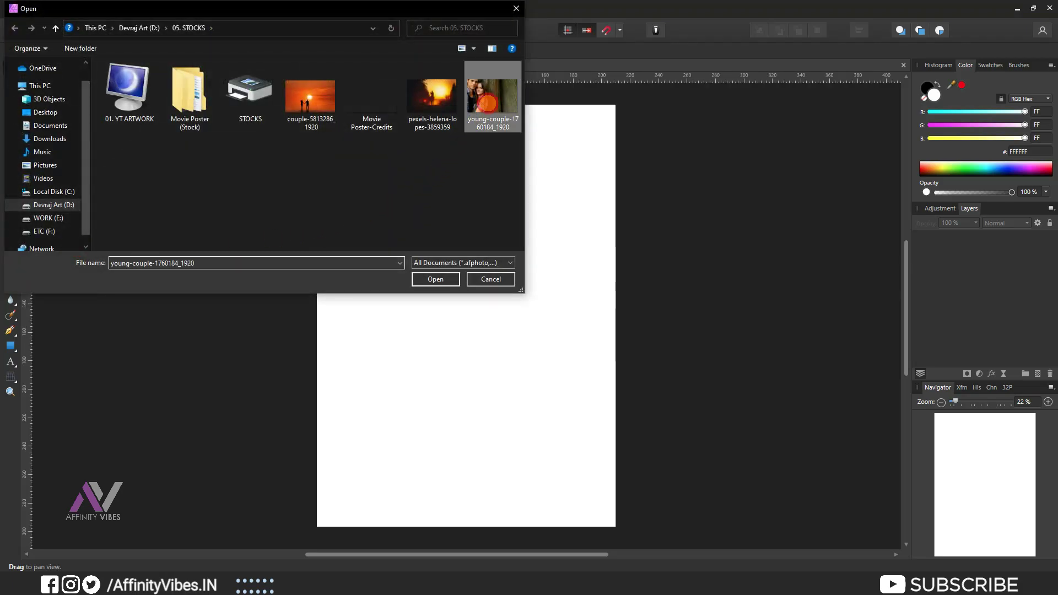
pyautogui.hotkey('ctrl', '-')
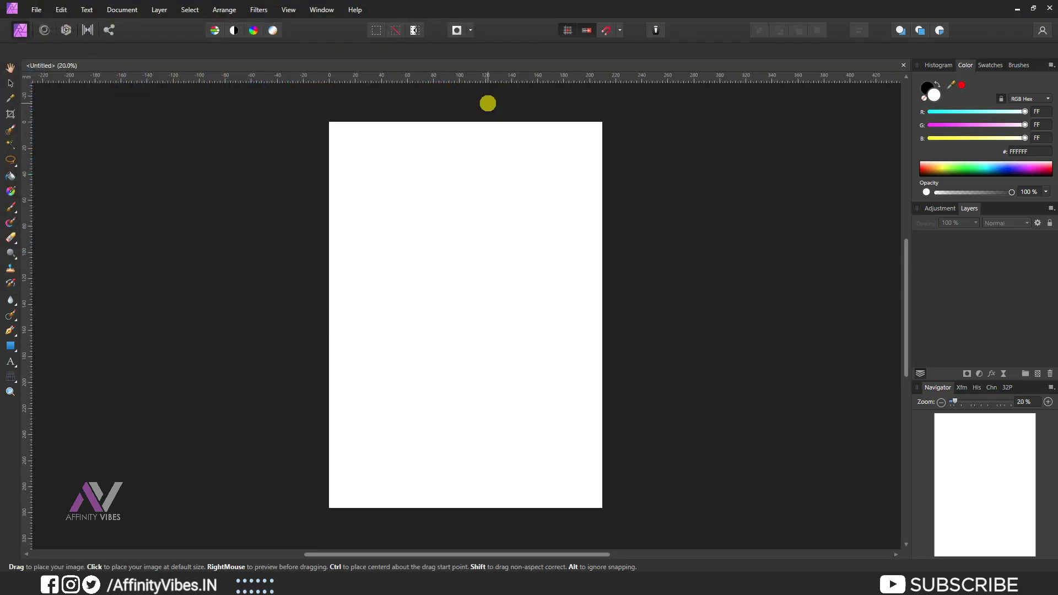
pyautogui.moveTo(325, 114); pyautogui.dragTo(762, 438)
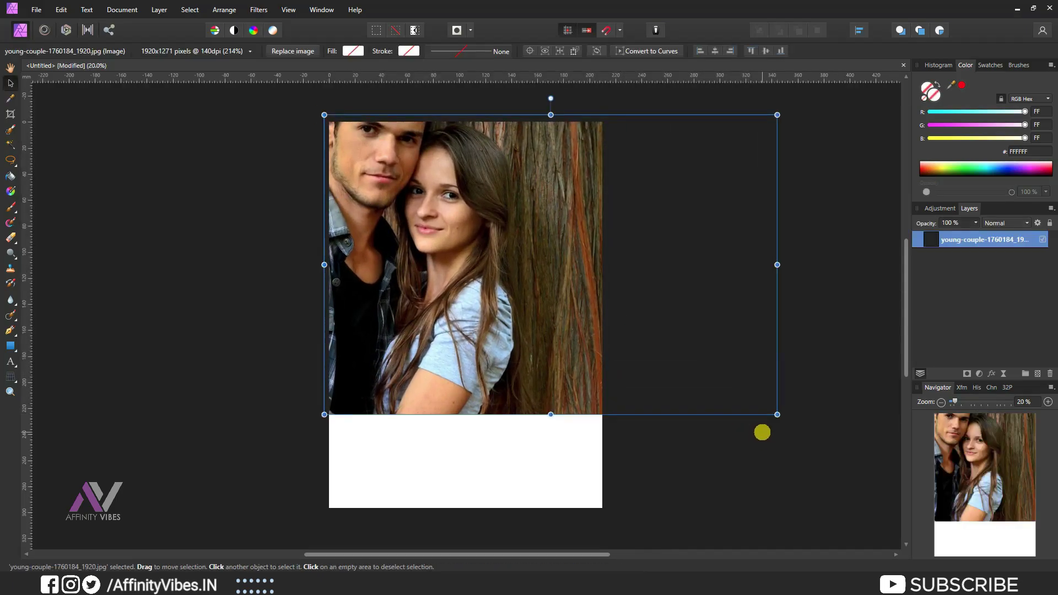
# Enlarge and align the couple photo until it covers the whole A4 page, then deselect.
pyautogui.hotkey('ctrl', '-')
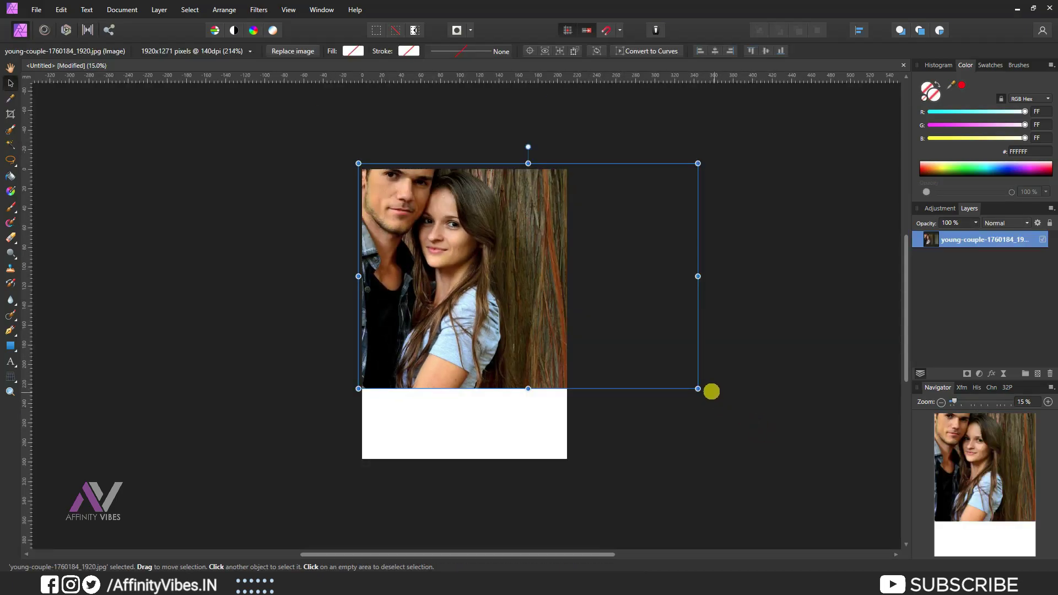
pyautogui.moveTo(698, 389); pyautogui.dragTo(811, 460)
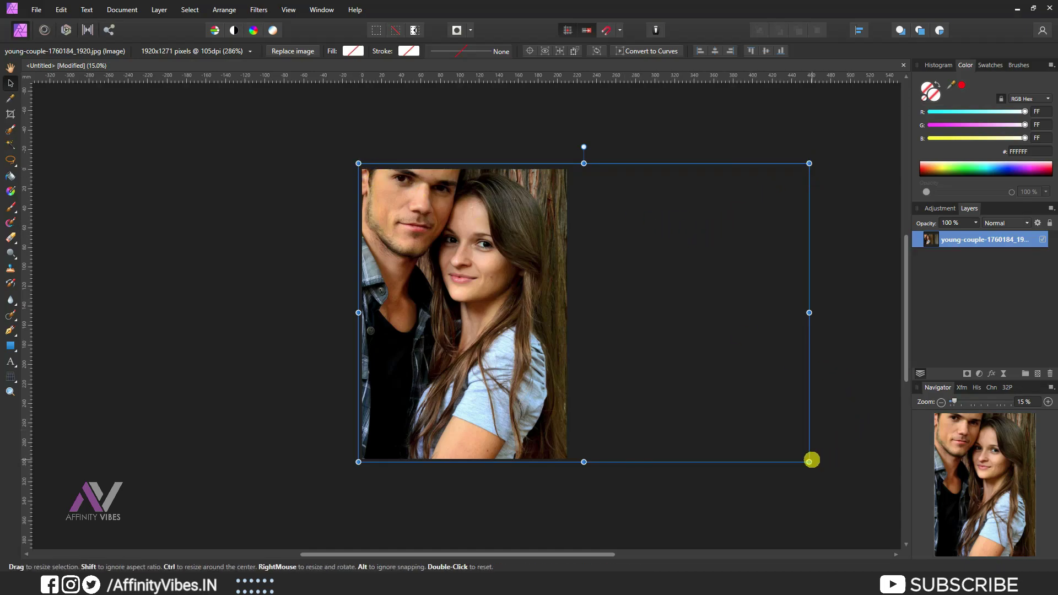
pyautogui.moveTo(810, 462); pyautogui.dragTo(846, 487)
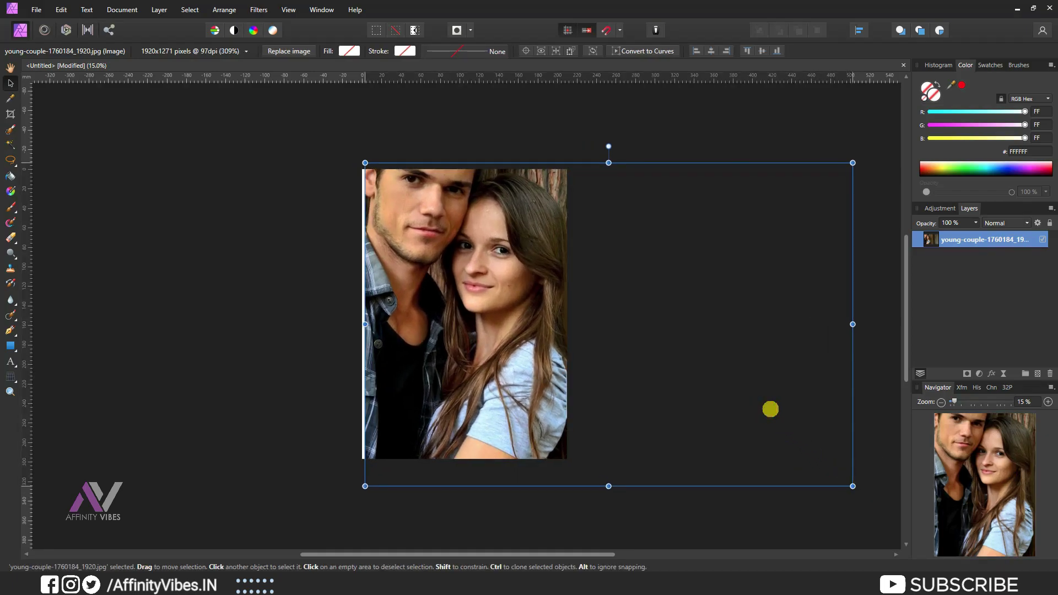
pyautogui.moveTo(765, 410); pyautogui.dragTo(762, 413)
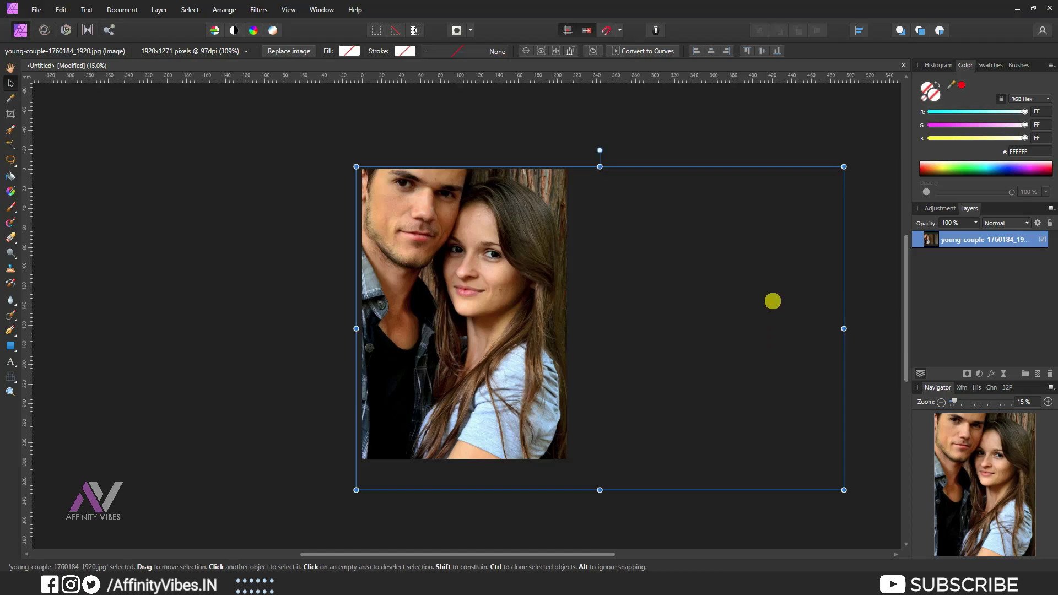
pyautogui.moveTo(773, 301); pyautogui.dragTo(773, 302)
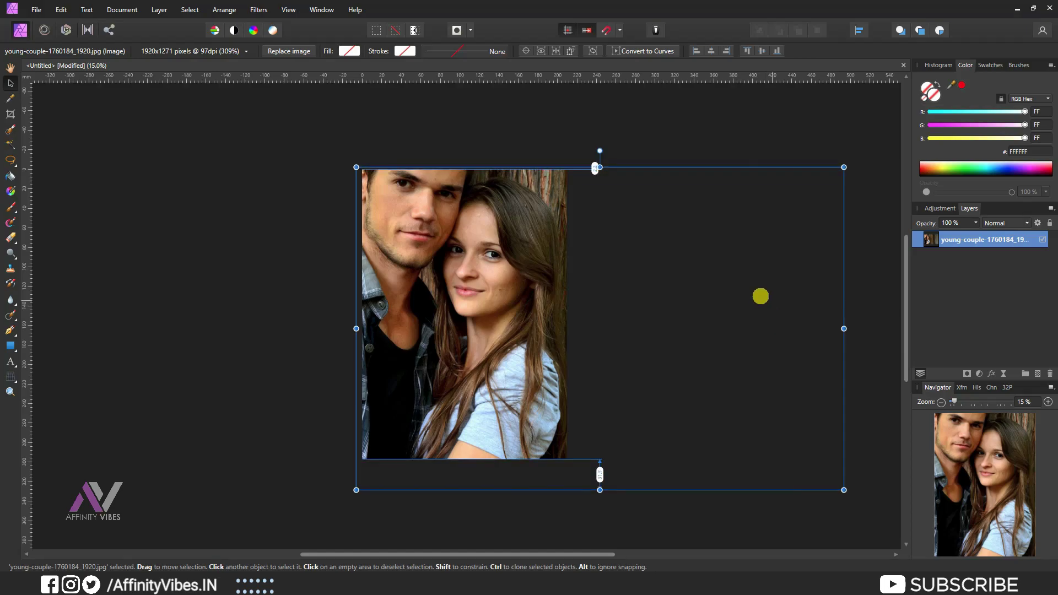
pyautogui.click(505, 133)
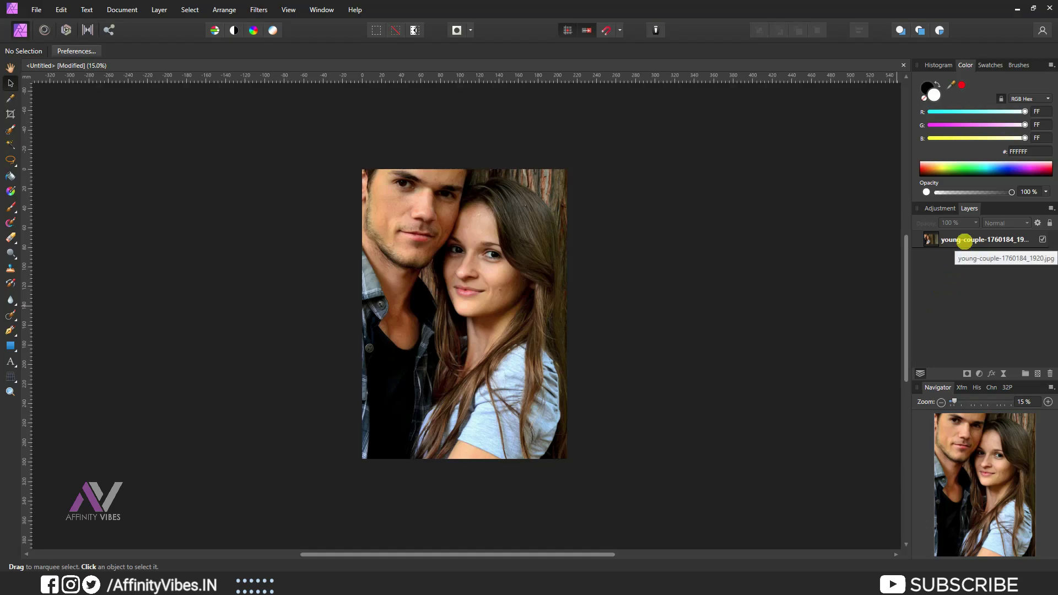
# Rasterize & Trim the couple photo layer to the A4 page edges.
pyautogui.rightClick(964, 241)
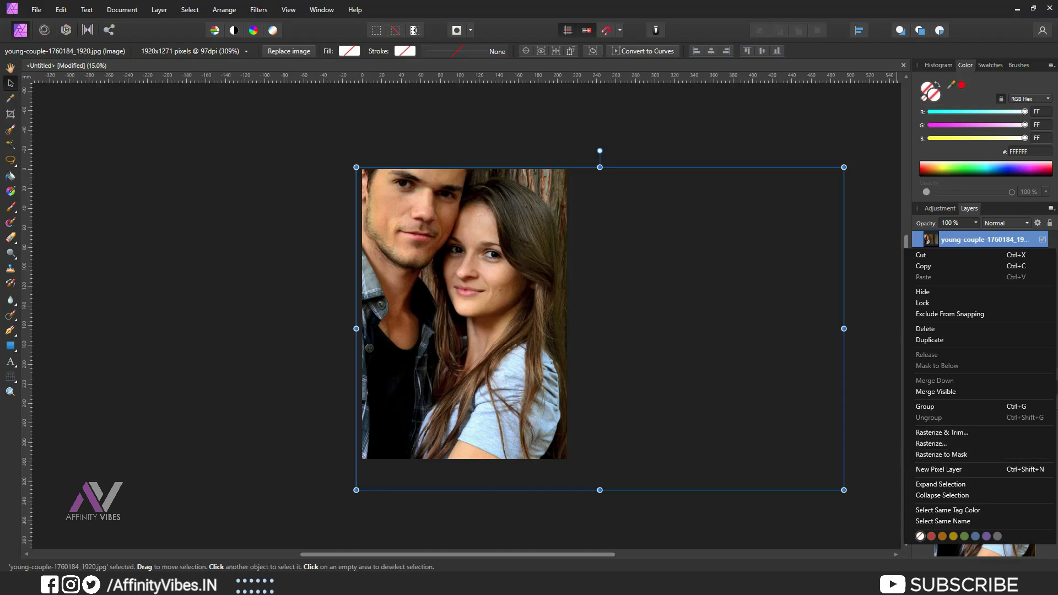
pyautogui.click(937, 433)
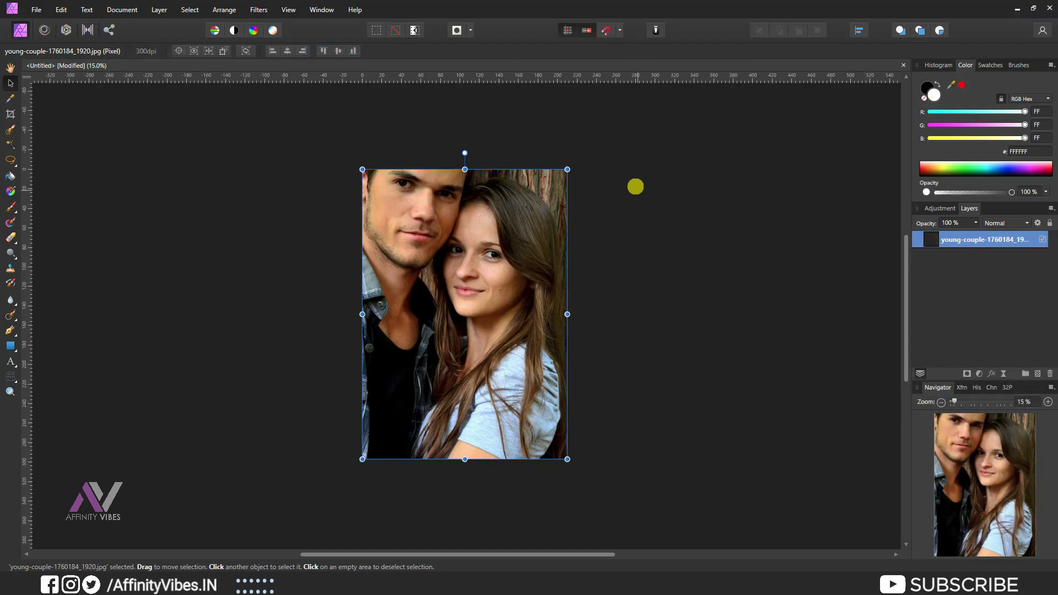
pyautogui.click(636, 182)
pyautogui.hotkey('ctrl', '+')
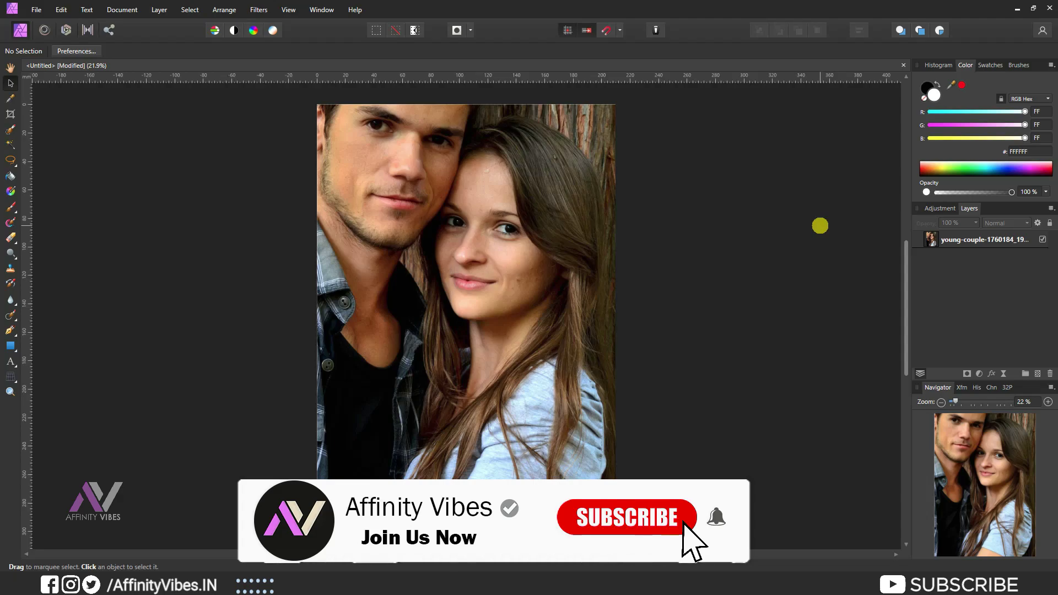
pyautogui.click(962, 239)
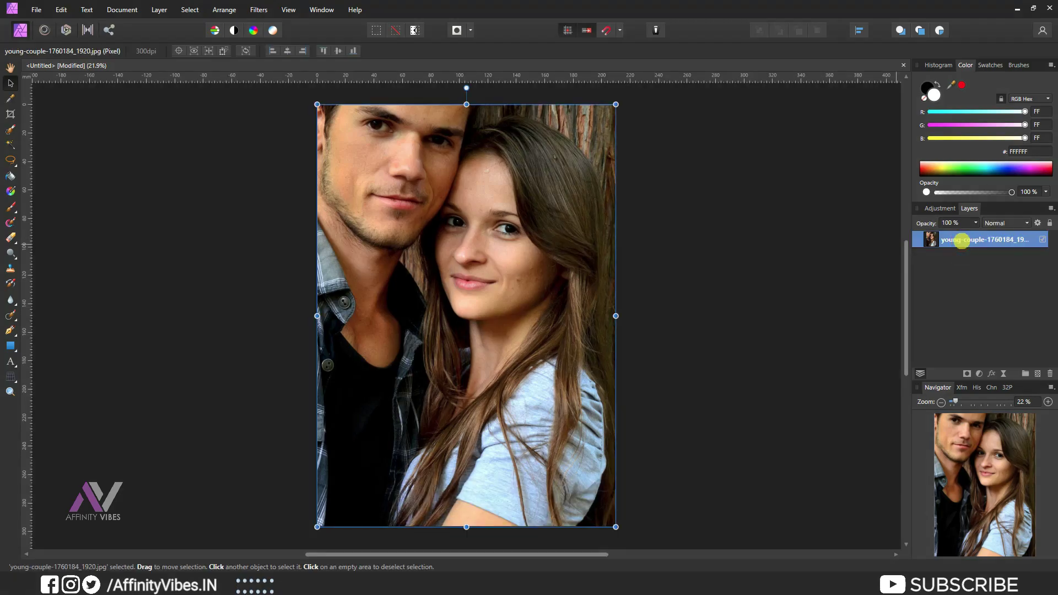
pyautogui.click(762, 243)
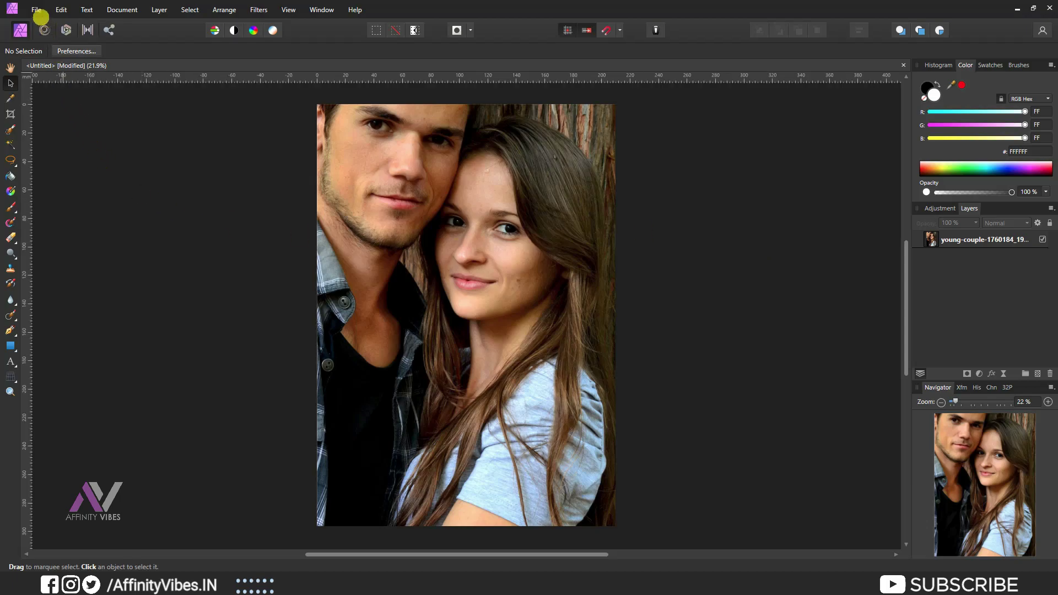
# Place the sunset rider photo pexels-helena-lopes-3859359.jpg onto the canvas.
pyautogui.click(37, 9)
pyautogui.click(78, 246)
pyautogui.doubleClick(441, 103)
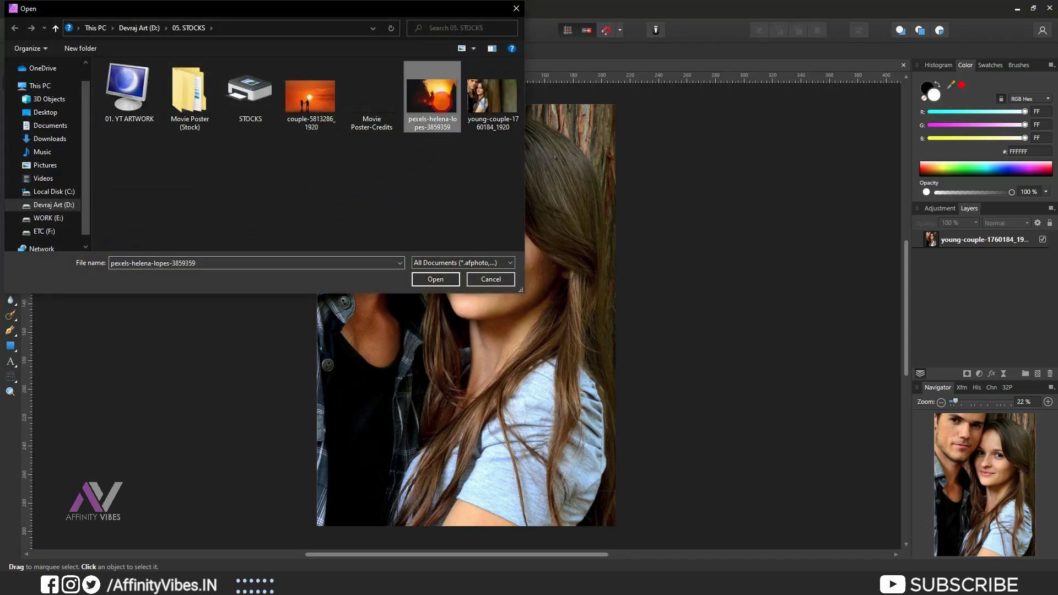
pyautogui.hotkey('ctrl', '-')
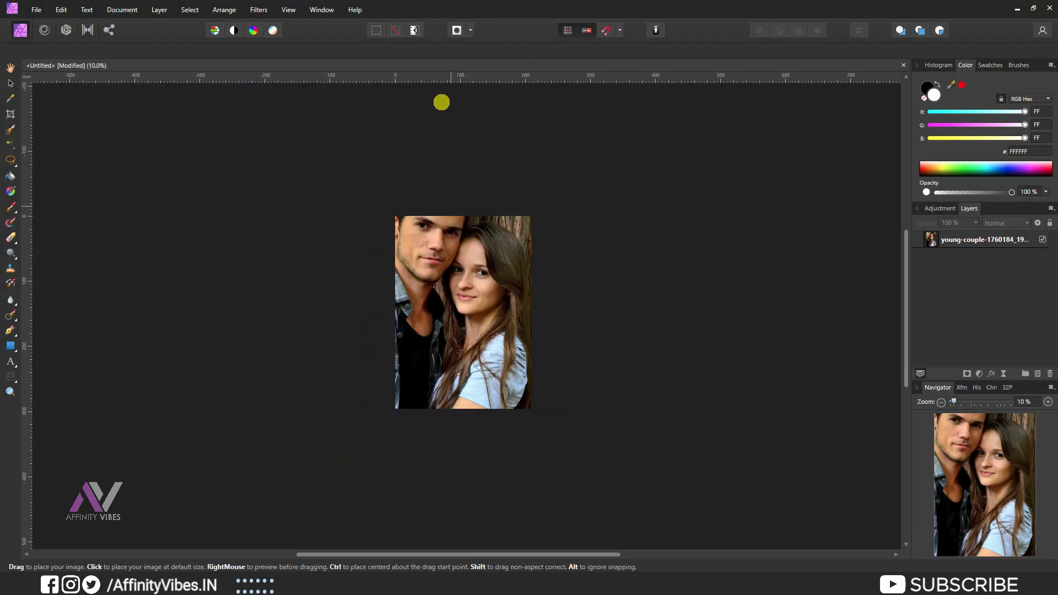
pyautogui.hotkey('ctrl', '+')
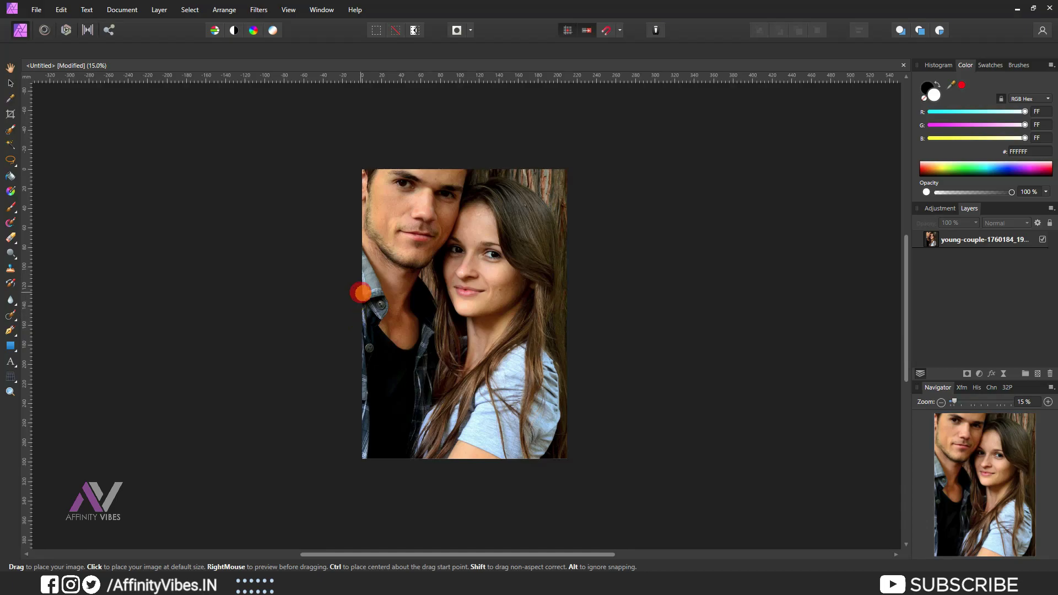
pyautogui.moveTo(361, 292); pyautogui.dragTo(647, 445)
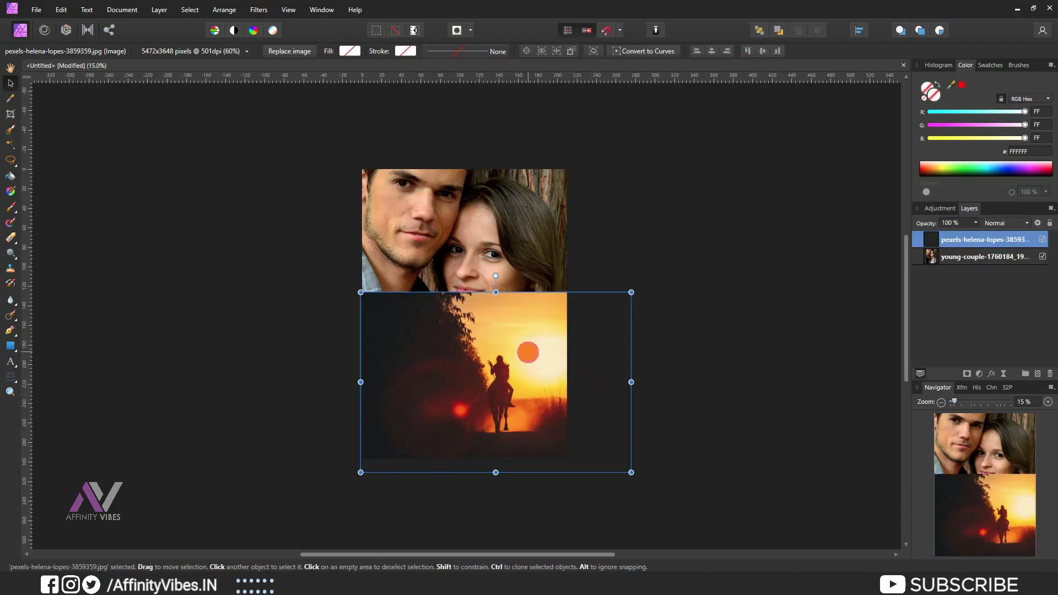
# Move the sunset photo under the couple and shrink it to the poster width.
pyautogui.moveTo(495, 382); pyautogui.dragTo(461, 383)
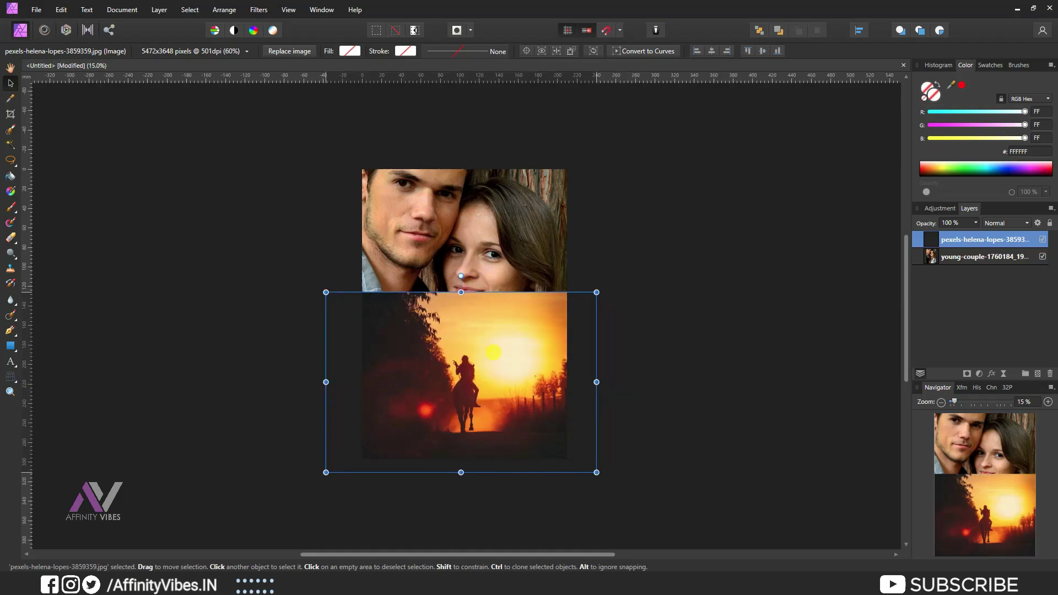
pyautogui.moveTo(326, 473); pyautogui.dragTo(340, 463)
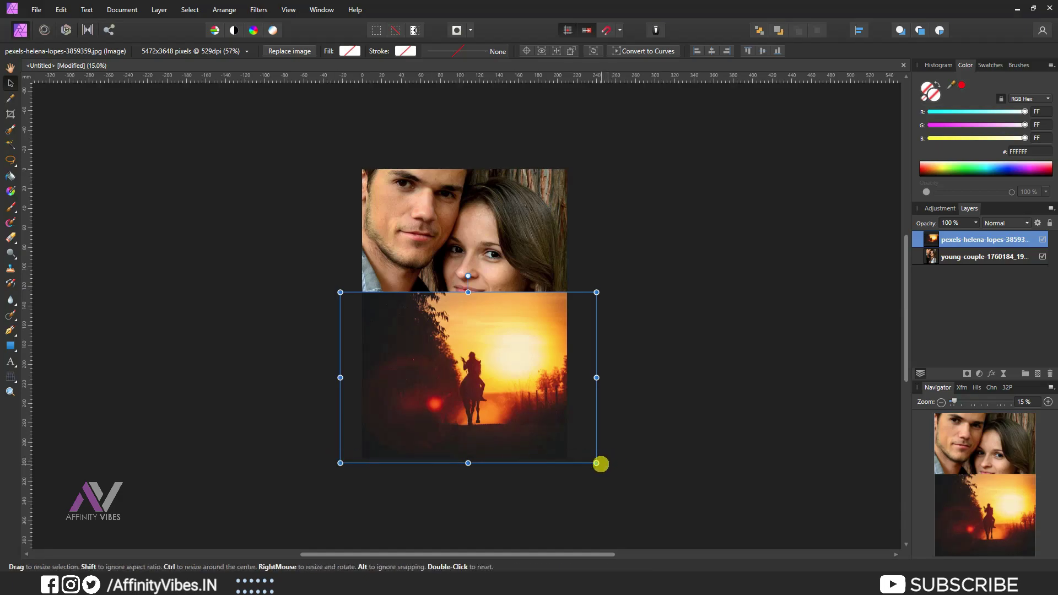
pyautogui.moveTo(600, 464); pyautogui.dragTo(594, 461)
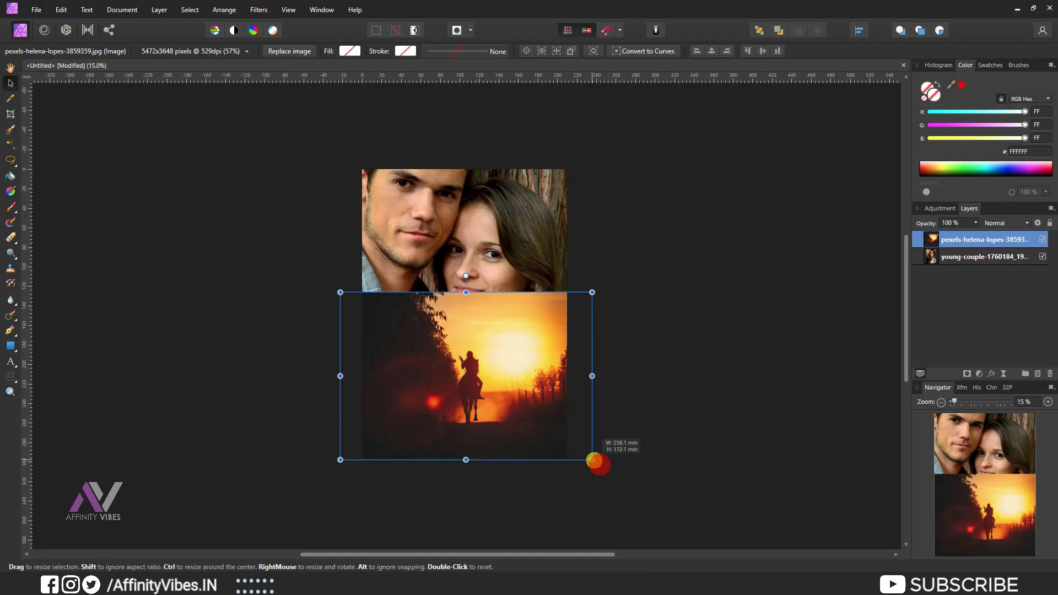
pyautogui.click(634, 255)
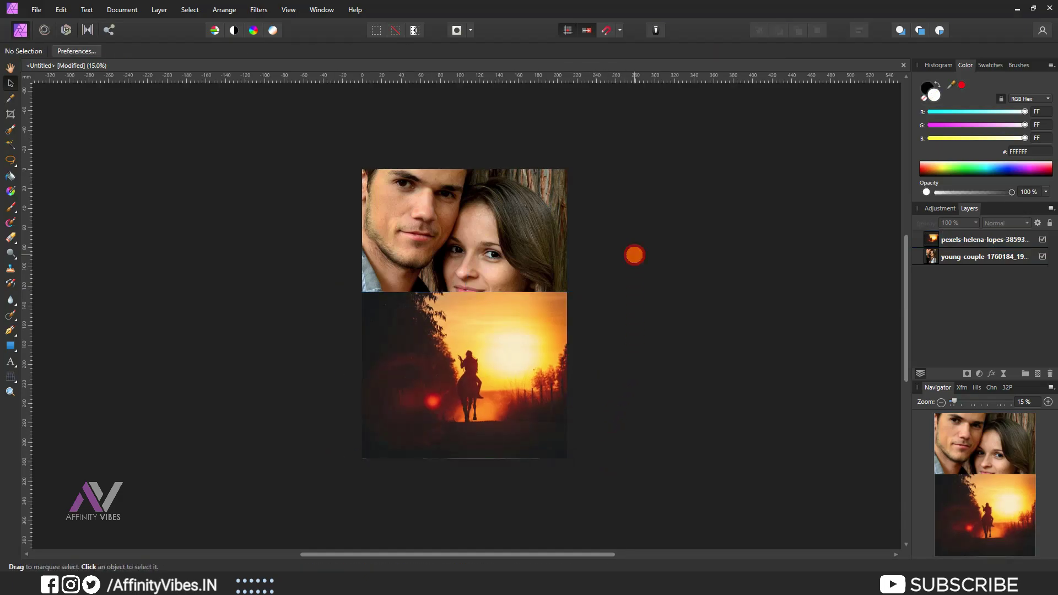
pyautogui.click(971, 241)
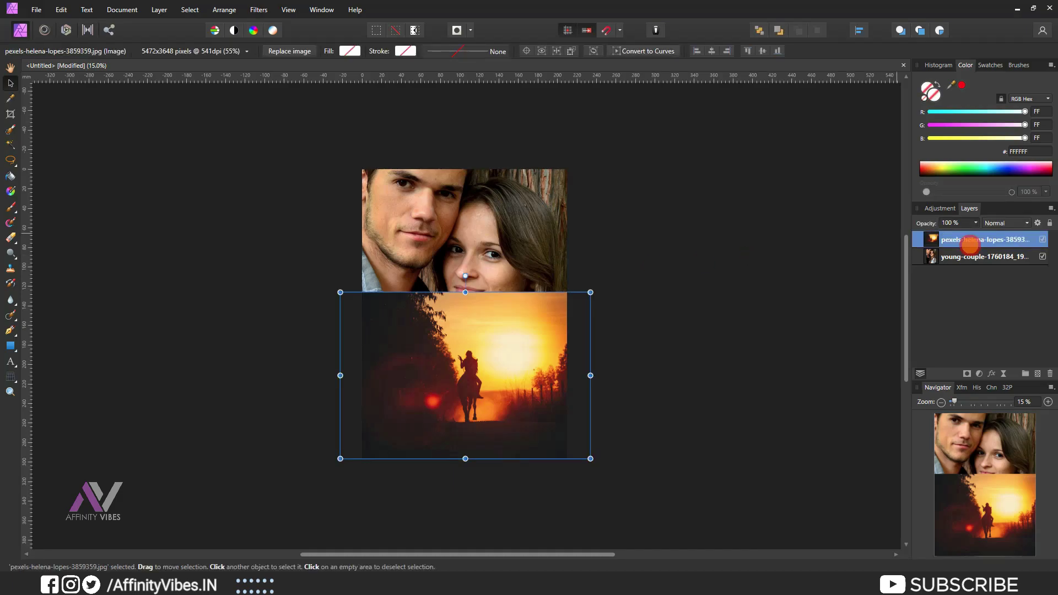
pyautogui.press('h')
pyautogui.hotkey('ctrl', '0')
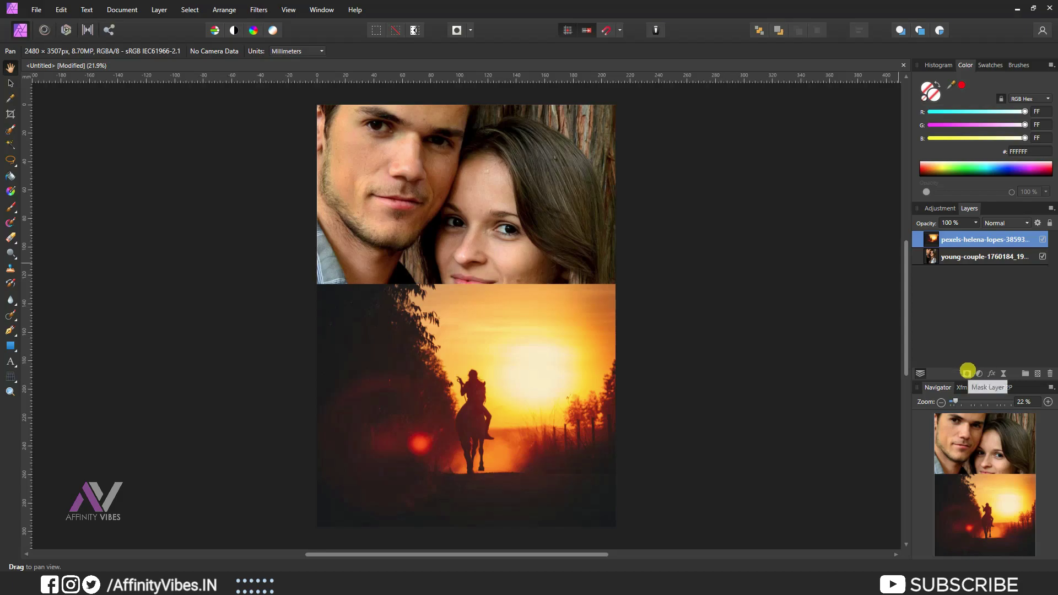
# Mask the sunset layer with a linear gradient fading from the horse up to the chin.
pyautogui.click(967, 373)
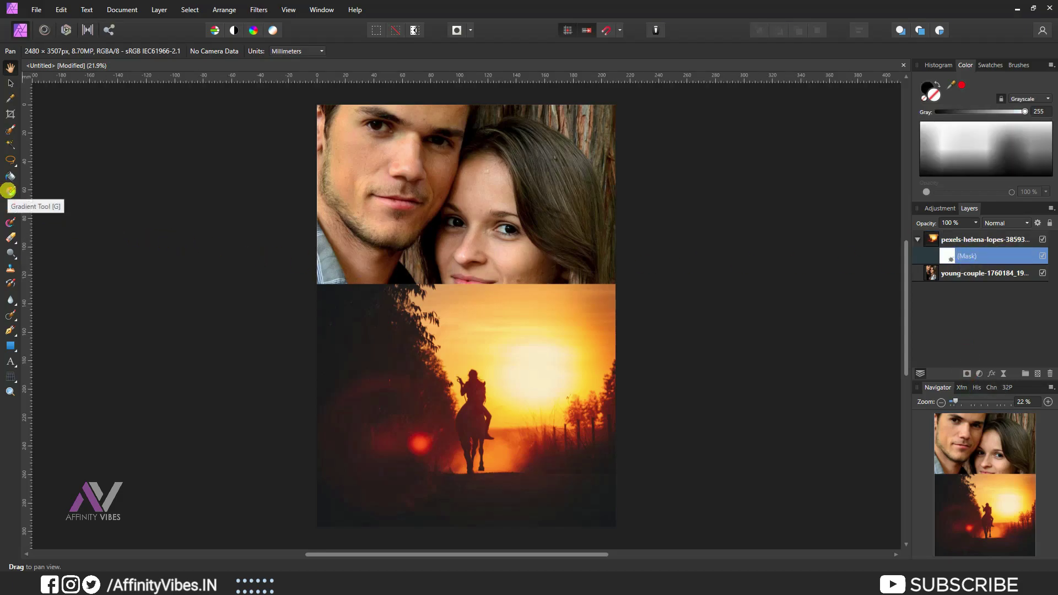
pyautogui.click(10, 191)
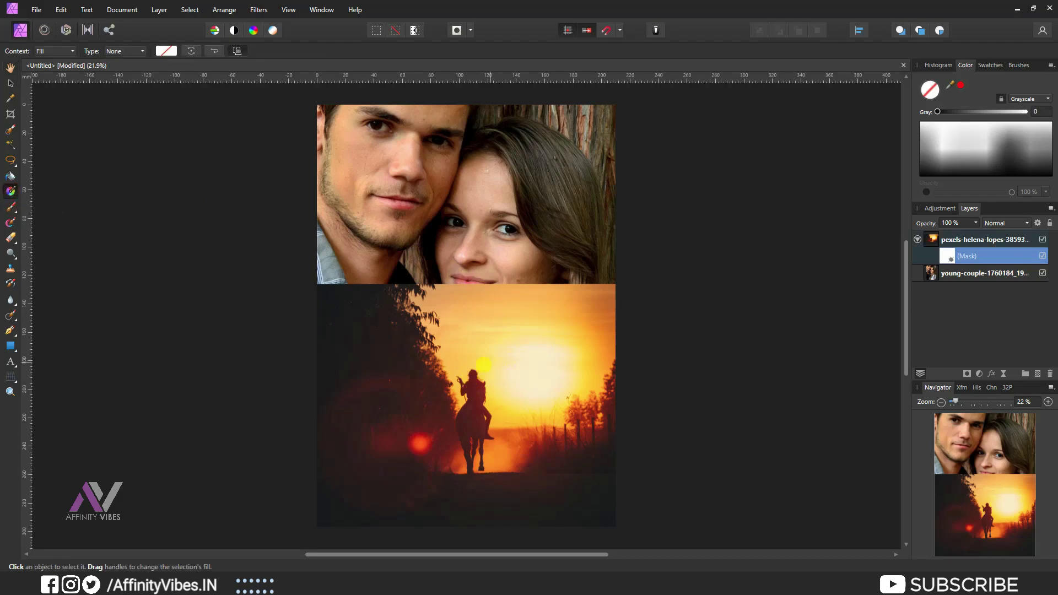
pyautogui.moveTo(472, 392)
pyautogui.mouseDown()
pyautogui.moveTo(471, 276)
pyautogui.moveTo(472, 303)
pyautogui.mouseUp()
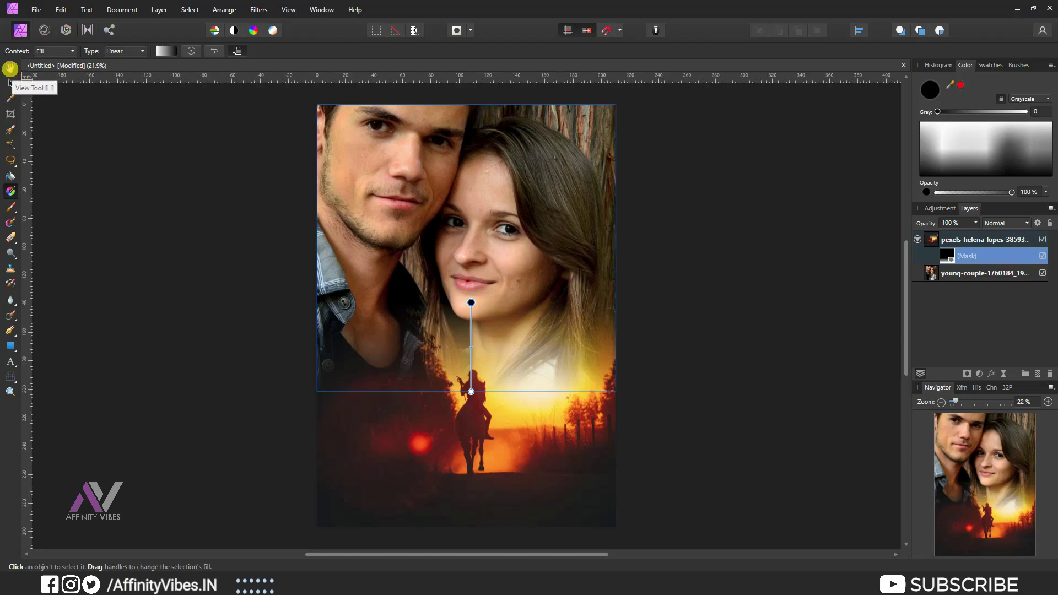
pyautogui.click(10, 66)
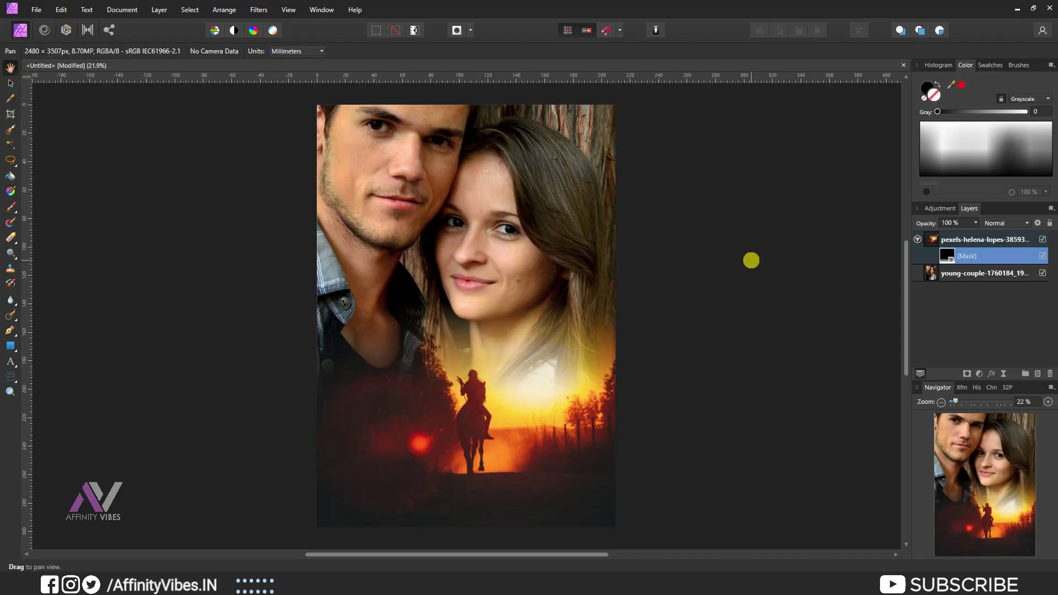
pyautogui.hotkey('ctrl', '+')
pyautogui.hotkey('ctrl', '+')
pyautogui.hotkey('ctrl', '+')
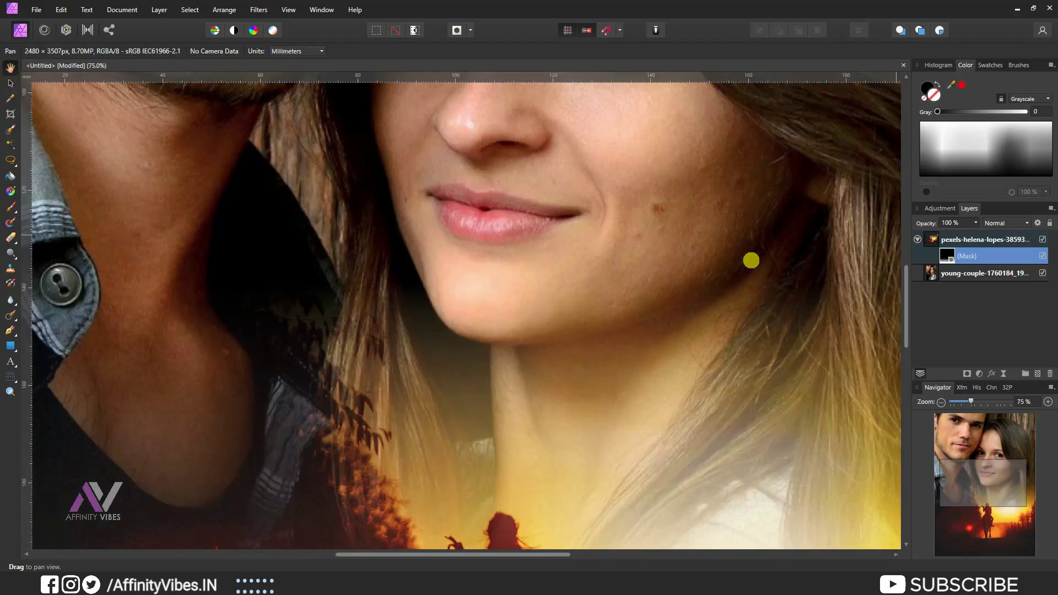
pyautogui.moveTo(906, 286)
pyautogui.mouseDown()
pyautogui.moveTo(908, 346)
pyautogui.moveTo(907, 326)
pyautogui.mouseUp()
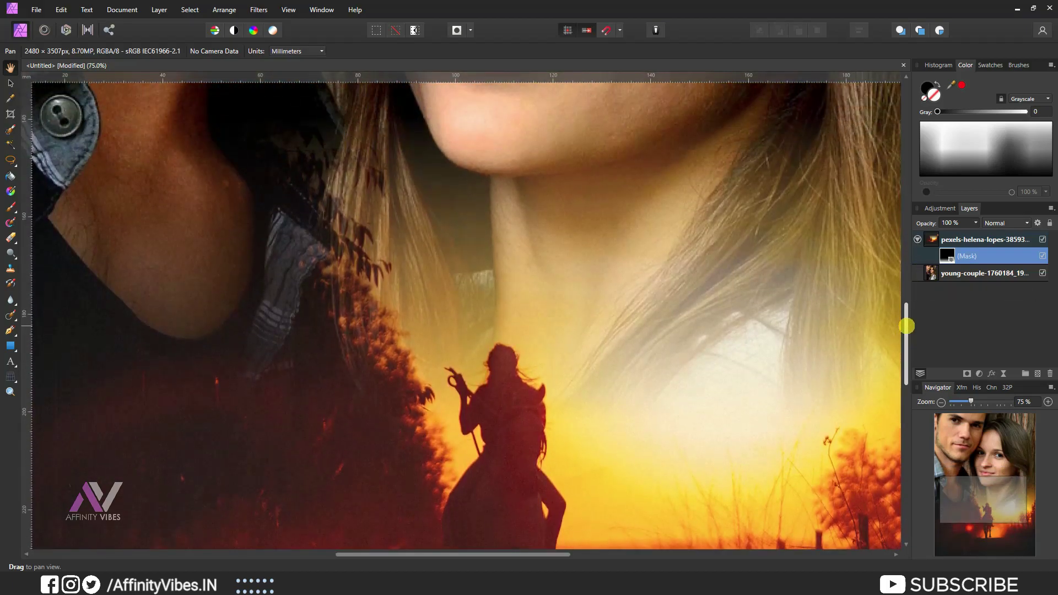
pyautogui.hotkey('ctrl', '0')
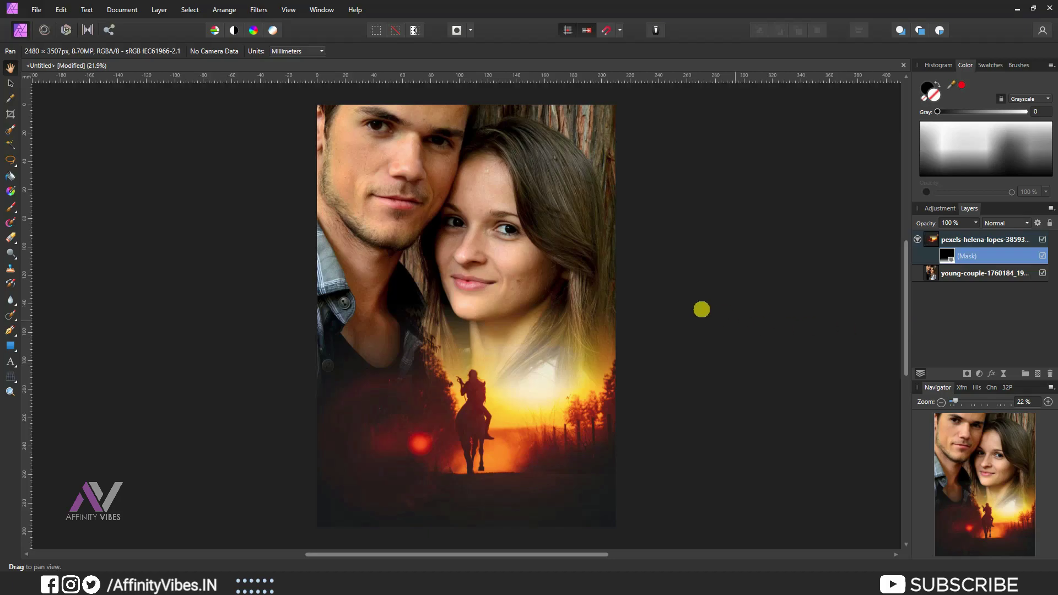
# Apply the 'B&W BEST' Black & White adjustment preset to the composite.
pyautogui.click(770, 268)
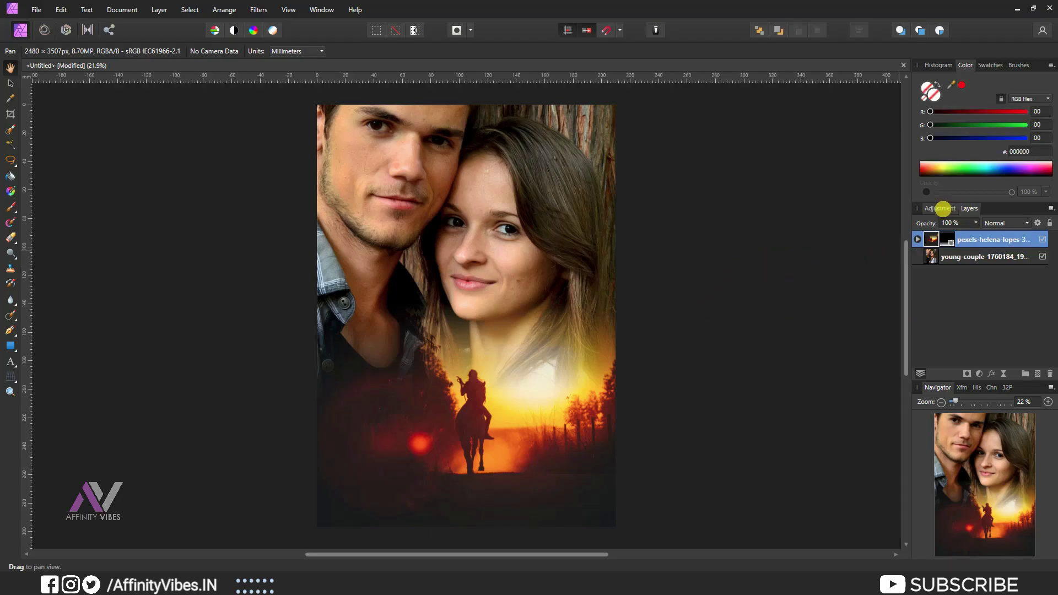
pyautogui.click(940, 208)
pyautogui.click(934, 242)
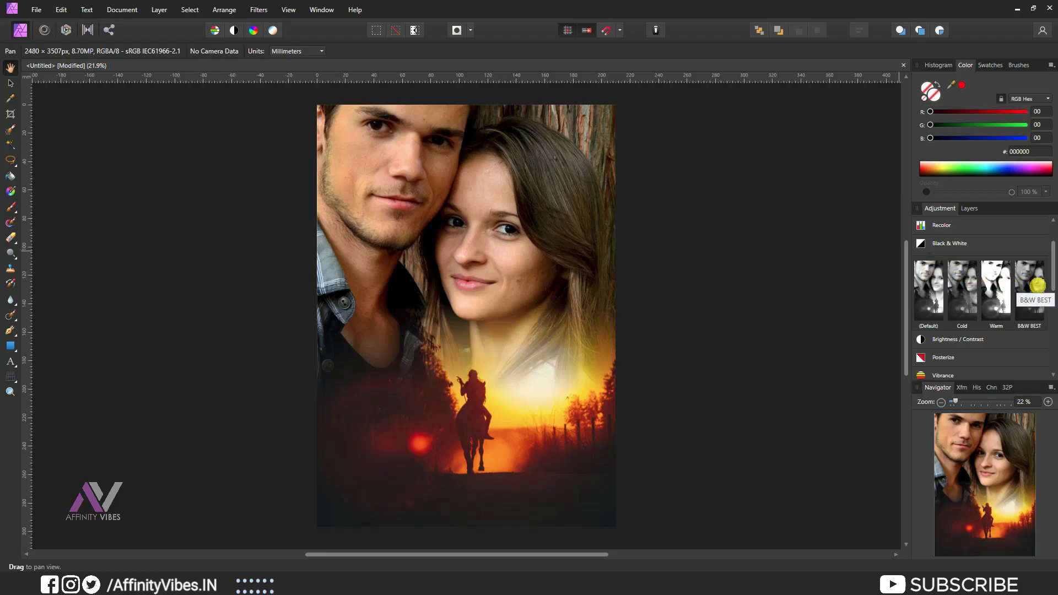
pyautogui.click(1038, 285)
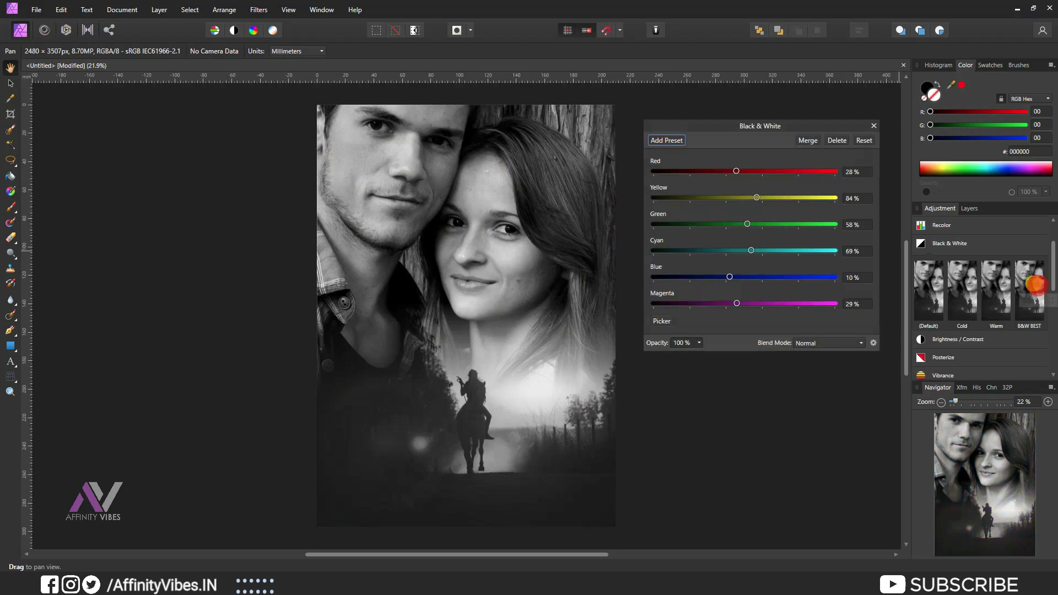
pyautogui.click(874, 123)
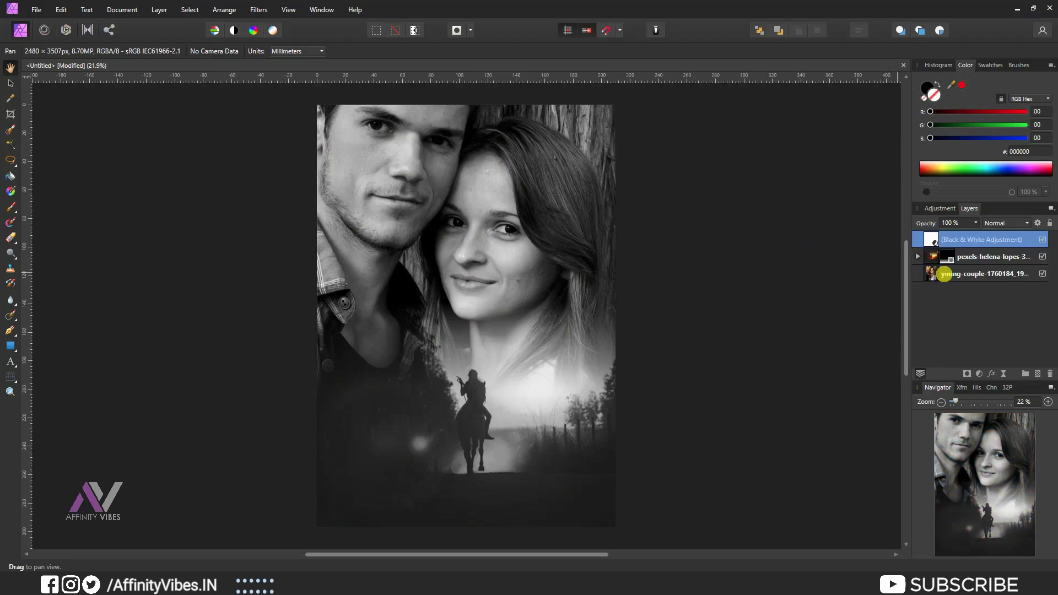
# Group all three layers and Merge Visible into a new pixel layer above the group.
pyautogui.click(949, 273)
pyautogui.rightClick(949, 274)
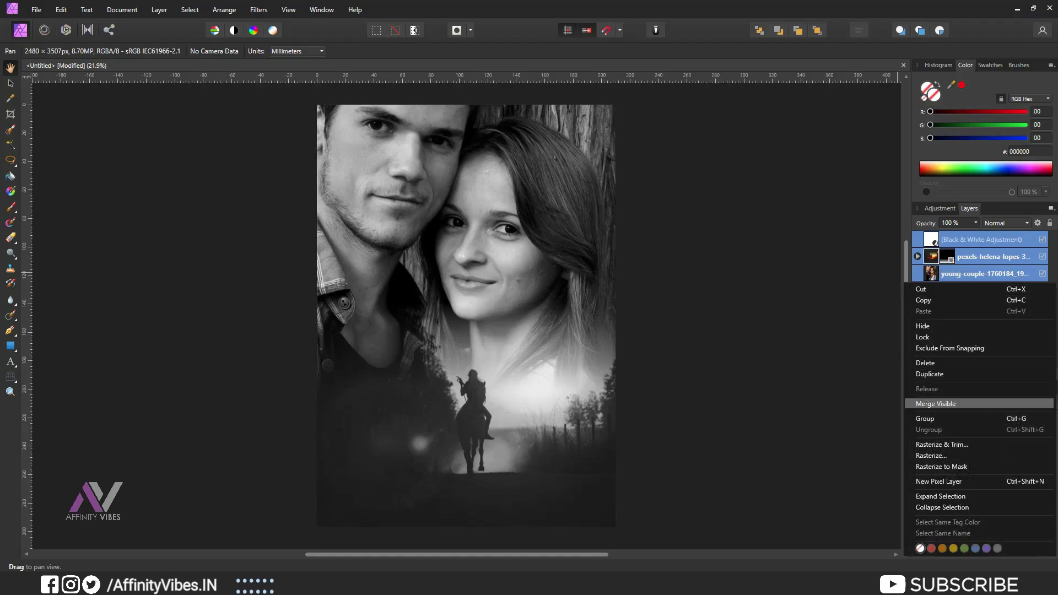
pyautogui.click(973, 419)
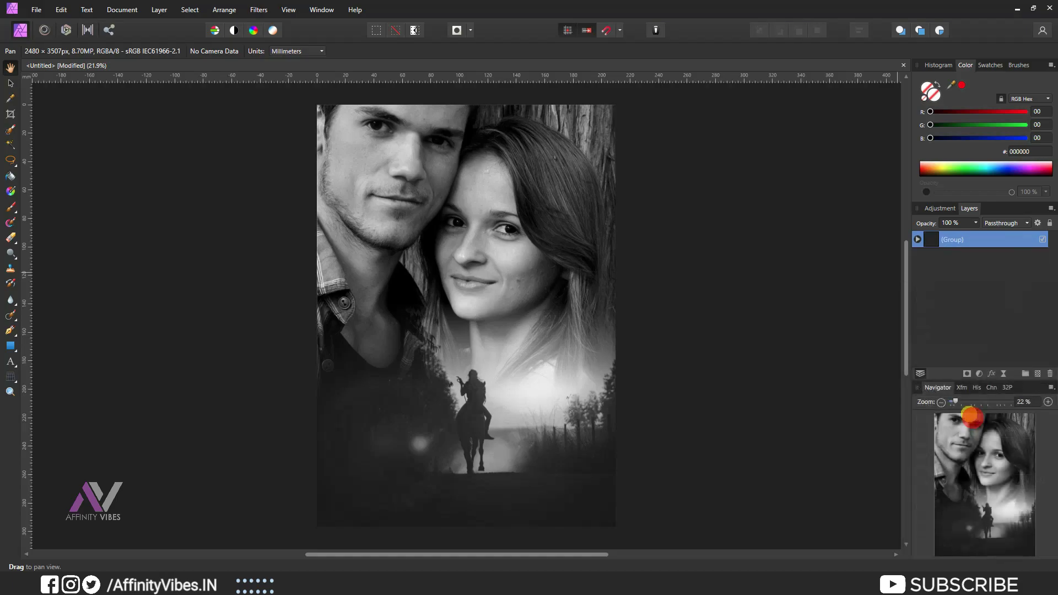
pyautogui.click(979, 237)
pyautogui.rightClick(979, 238)
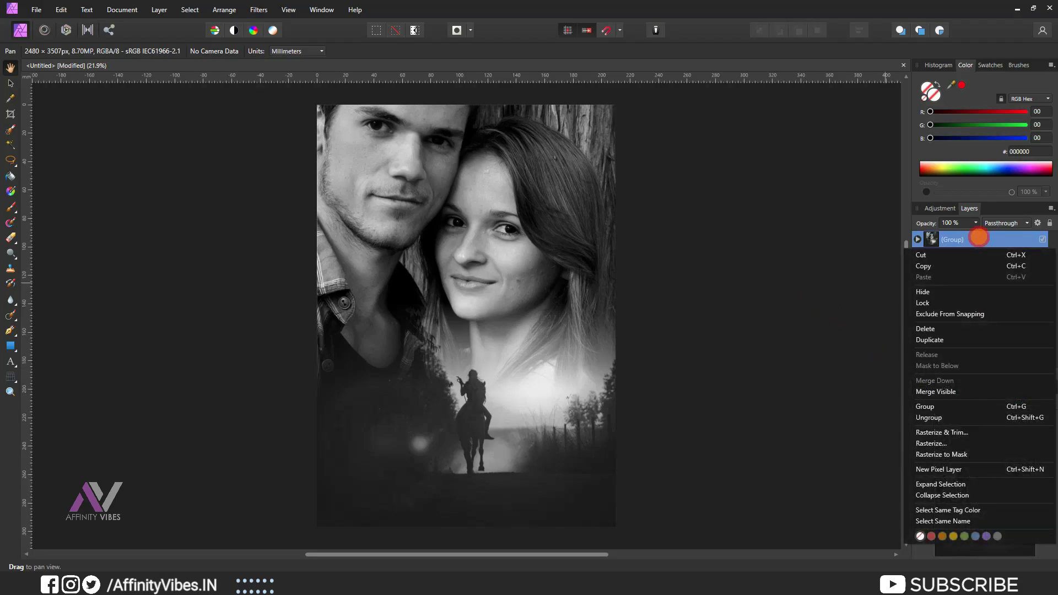
pyautogui.click(969, 390)
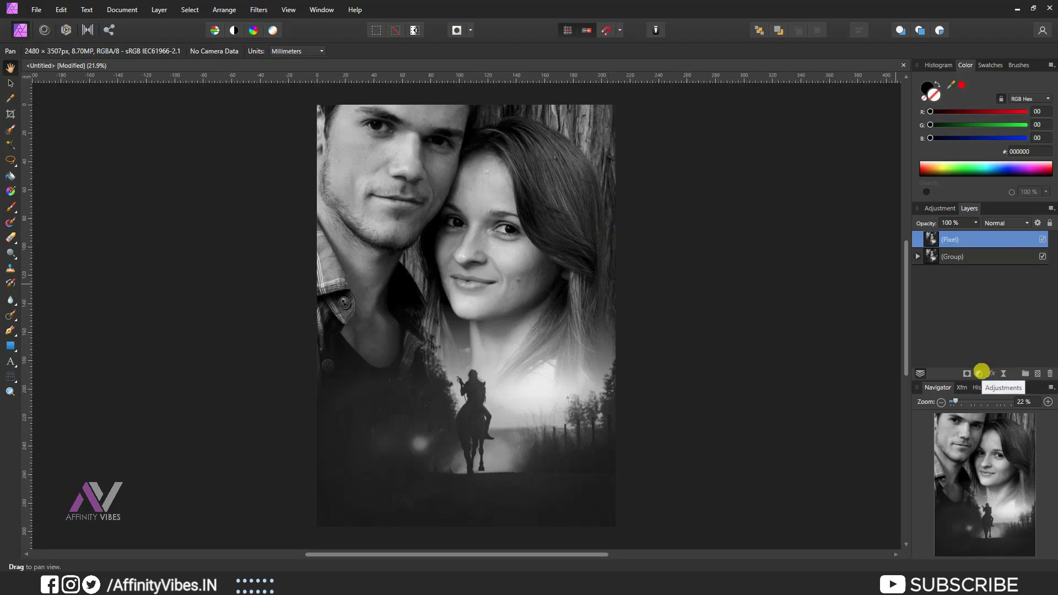
# Add a Recolor adjustment with saturation 50%, lightness 0% and hue tuned to sepia 32.8°.
pyautogui.click(982, 373)
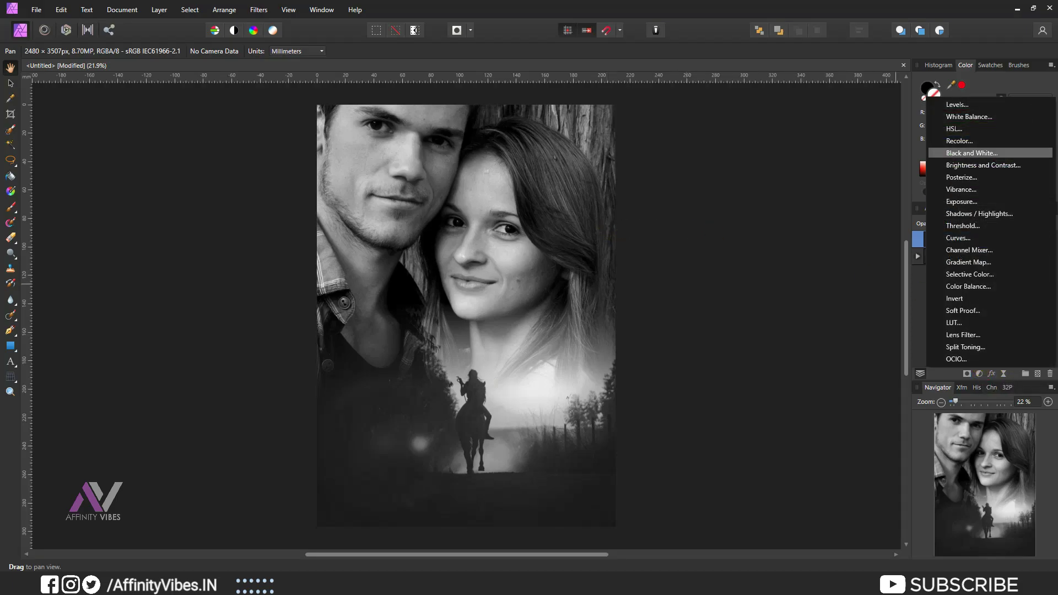
pyautogui.click(987, 141)
pyautogui.moveTo(798, 215); pyautogui.dragTo(772, 107)
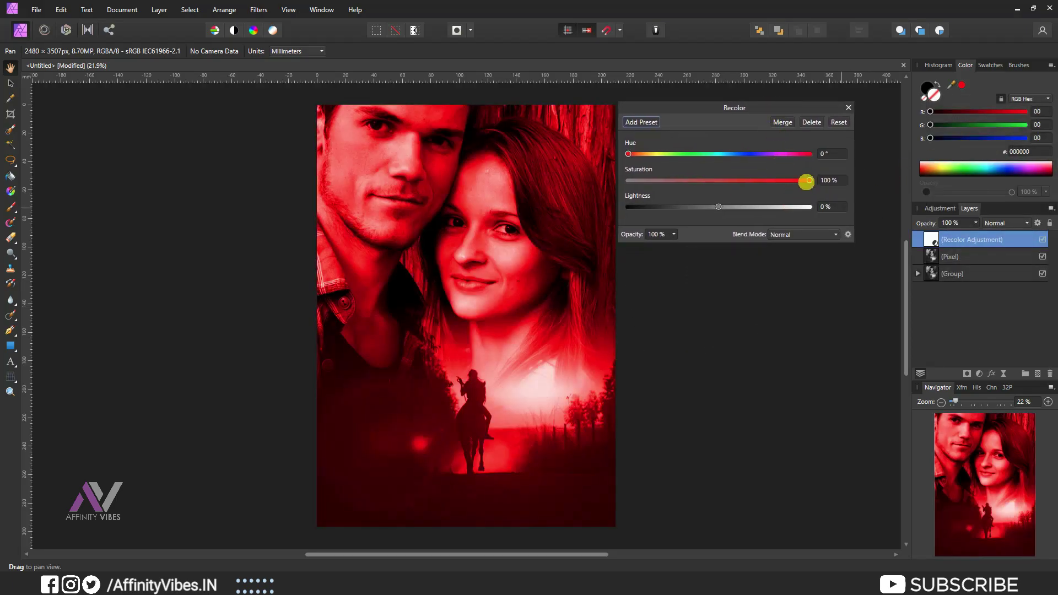
pyautogui.click(830, 180)
pyautogui.write('50')
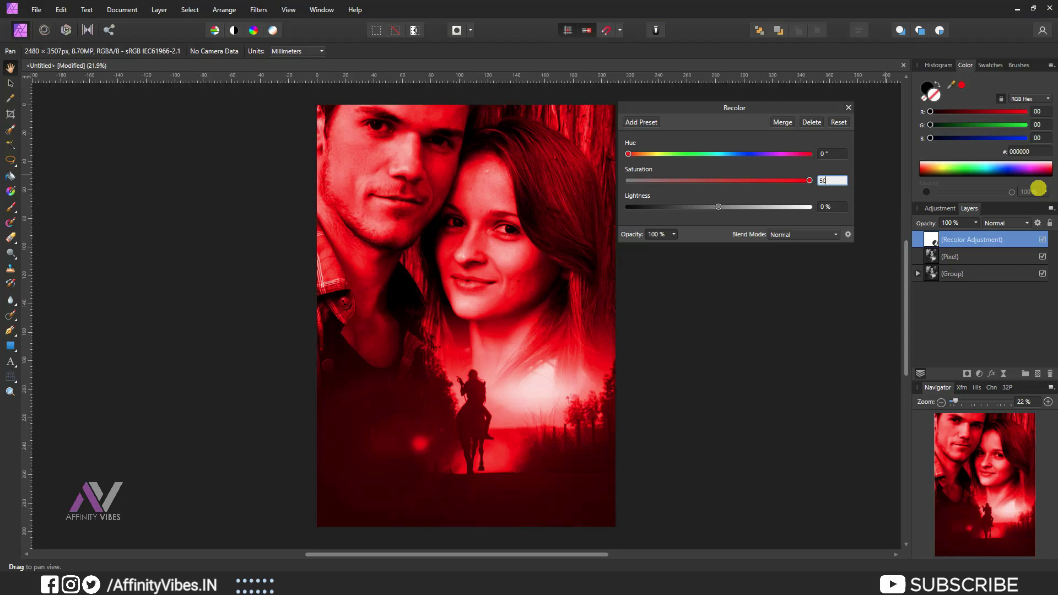
pyautogui.press('Return')
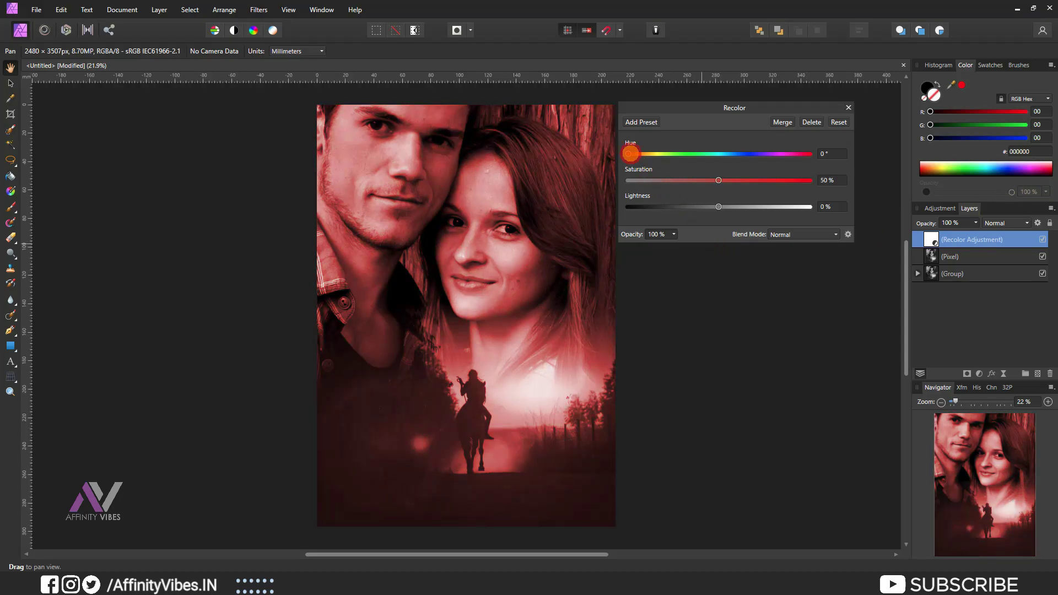
pyautogui.moveTo(630, 154); pyautogui.dragTo(679, 154)
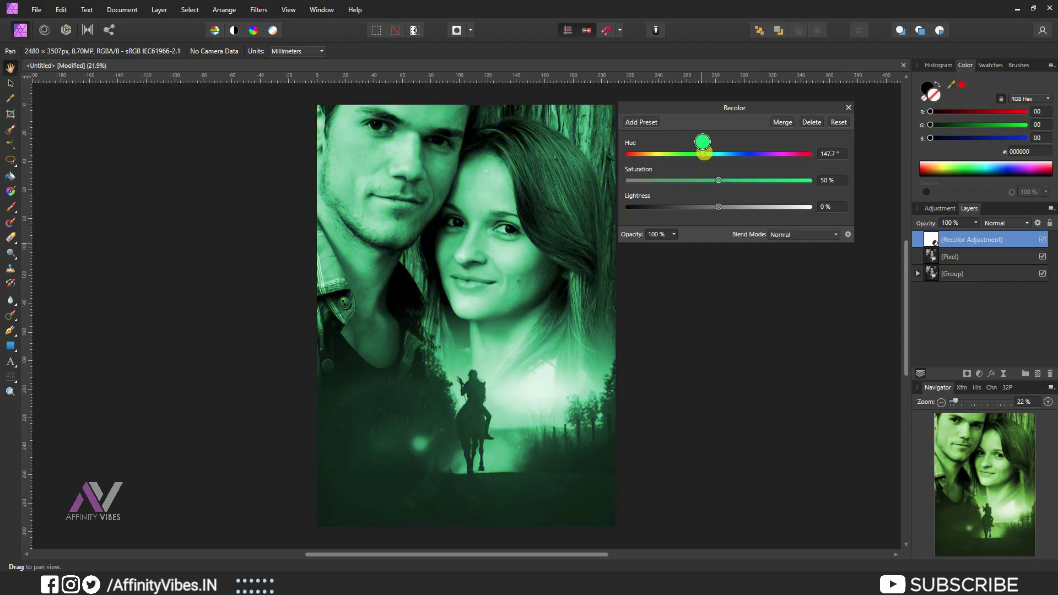
pyautogui.moveTo(711, 154)
pyautogui.mouseDown()
pyautogui.moveTo(816, 155)
pyautogui.moveTo(645, 154)
pyautogui.mouseUp()
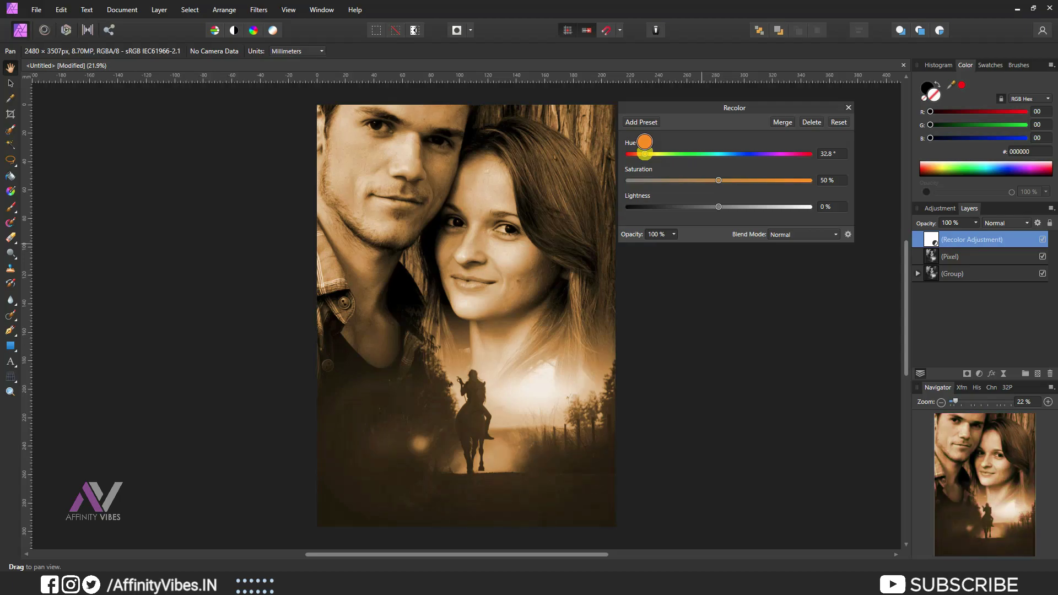
pyautogui.moveTo(643, 154); pyautogui.dragTo(643, 154)
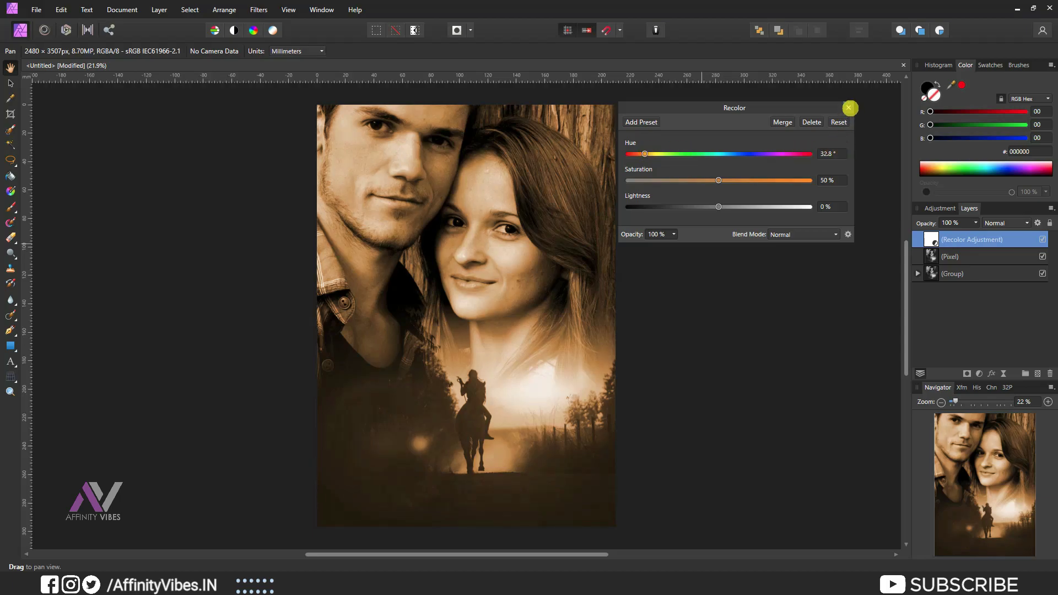
pyautogui.click(850, 108)
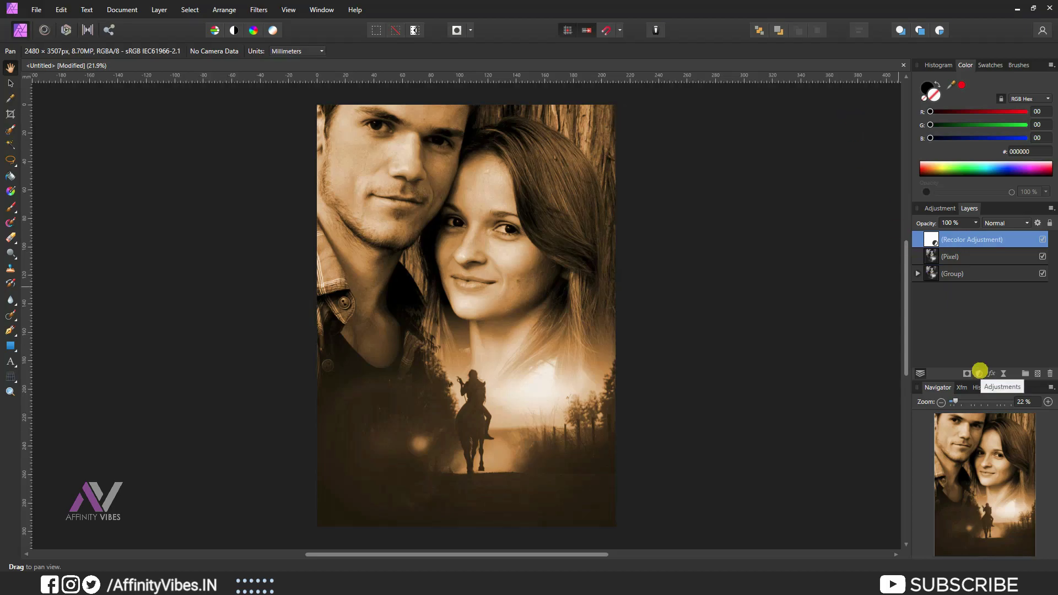
# Add a Levels adjustment layer blended as Soft Light at 61% opacity.
pyautogui.click(979, 371)
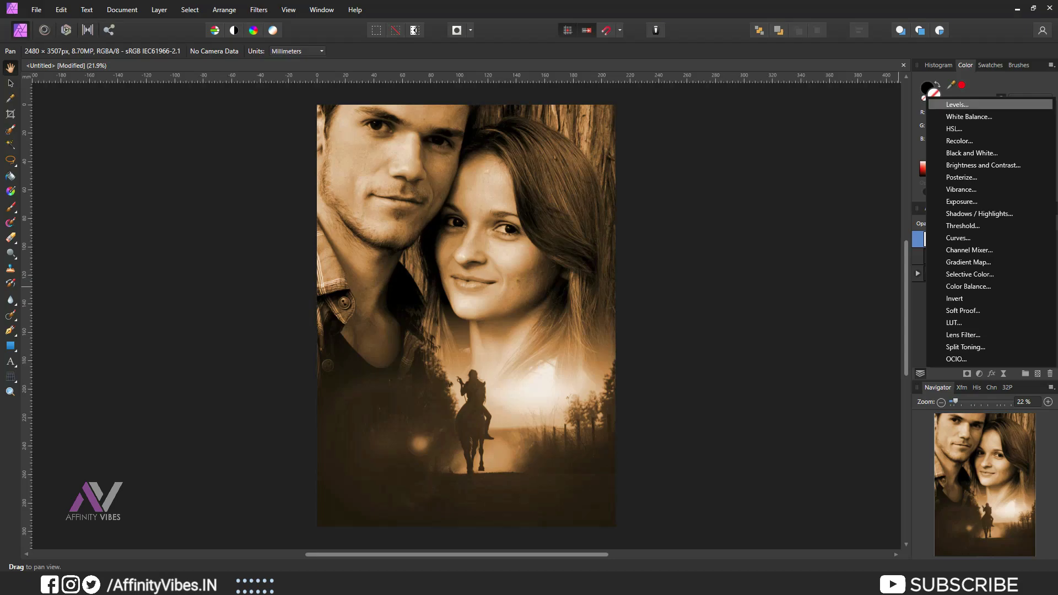
pyautogui.click(957, 104)
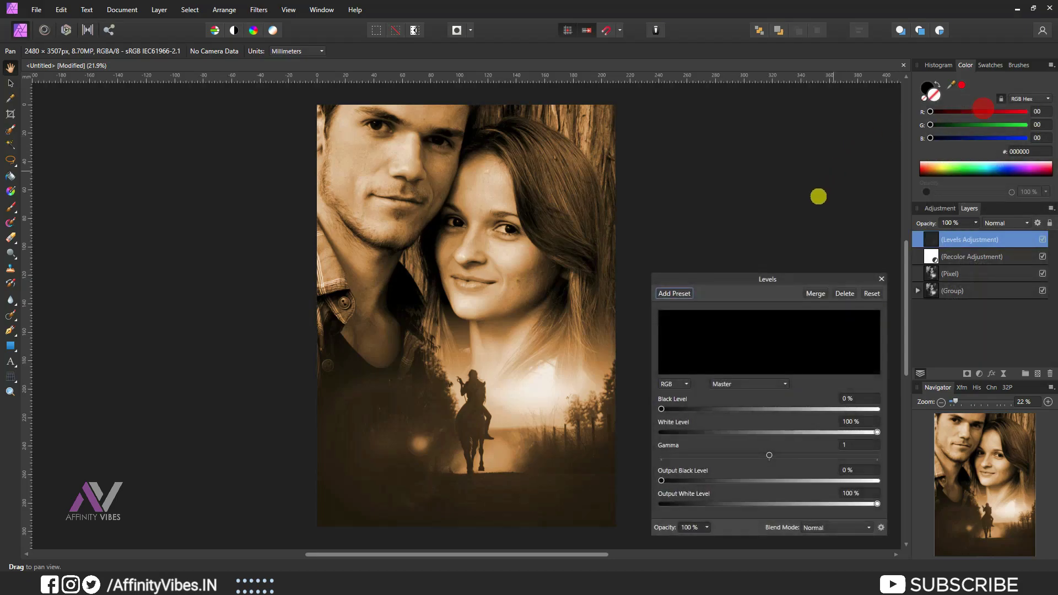
pyautogui.moveTo(787, 279); pyautogui.dragTo(771, 90)
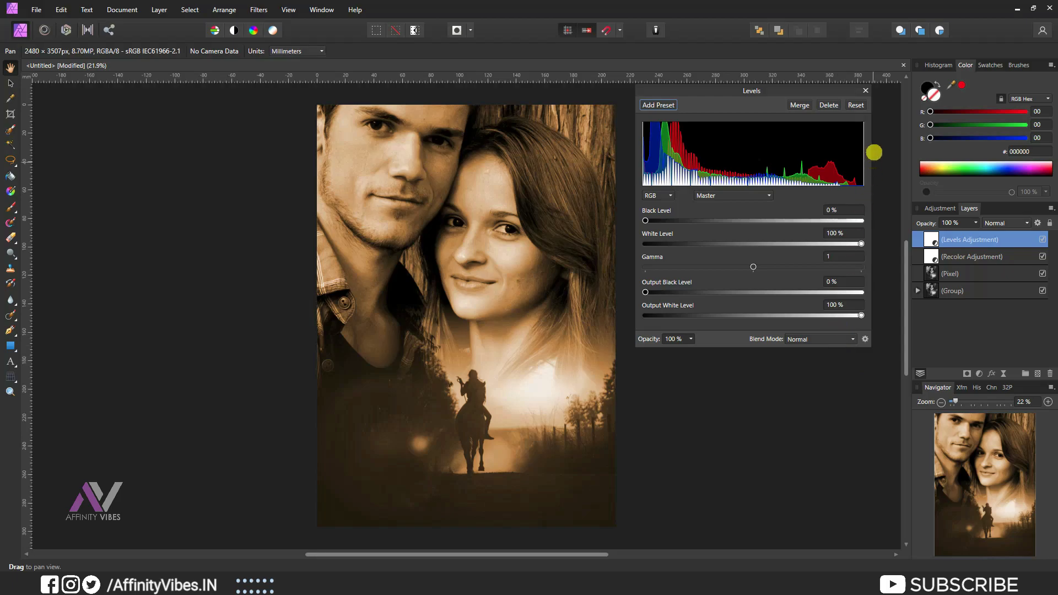
pyautogui.click(866, 90)
pyautogui.click(1006, 223)
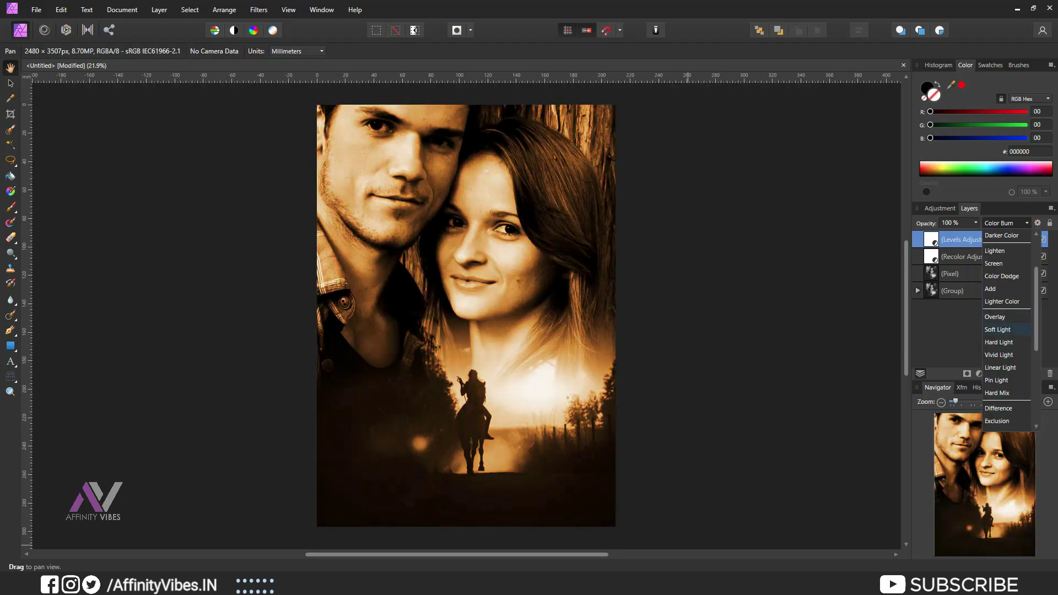
pyautogui.click(1009, 329)
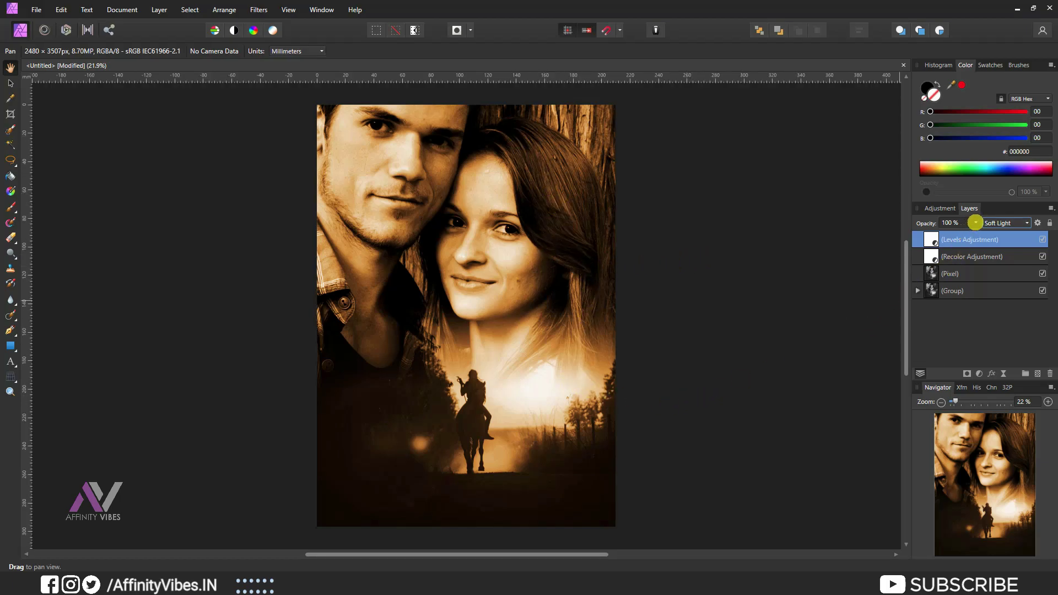
pyautogui.click(976, 223)
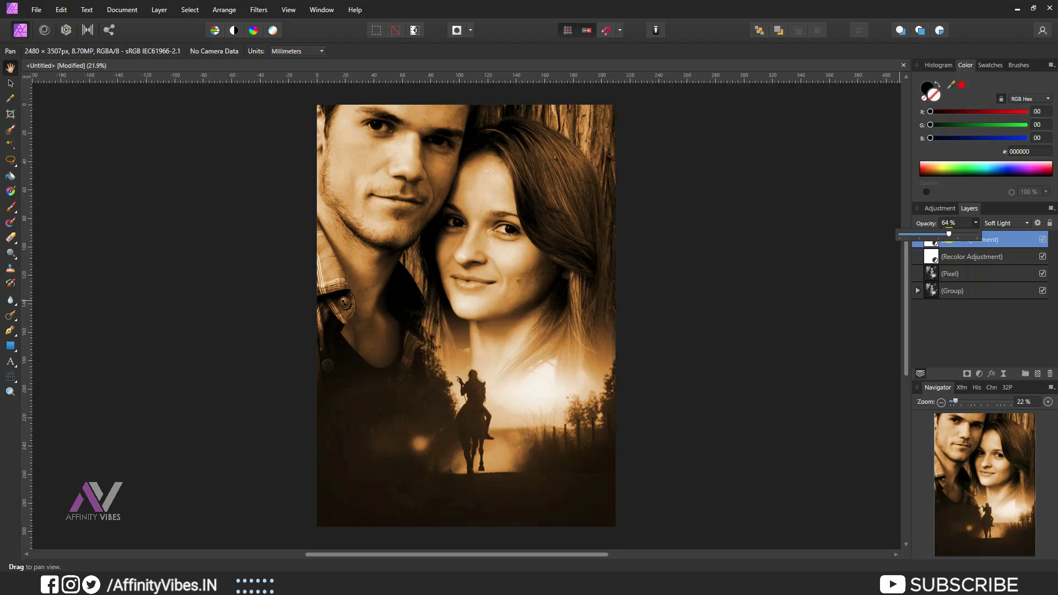
pyautogui.click(776, 195)
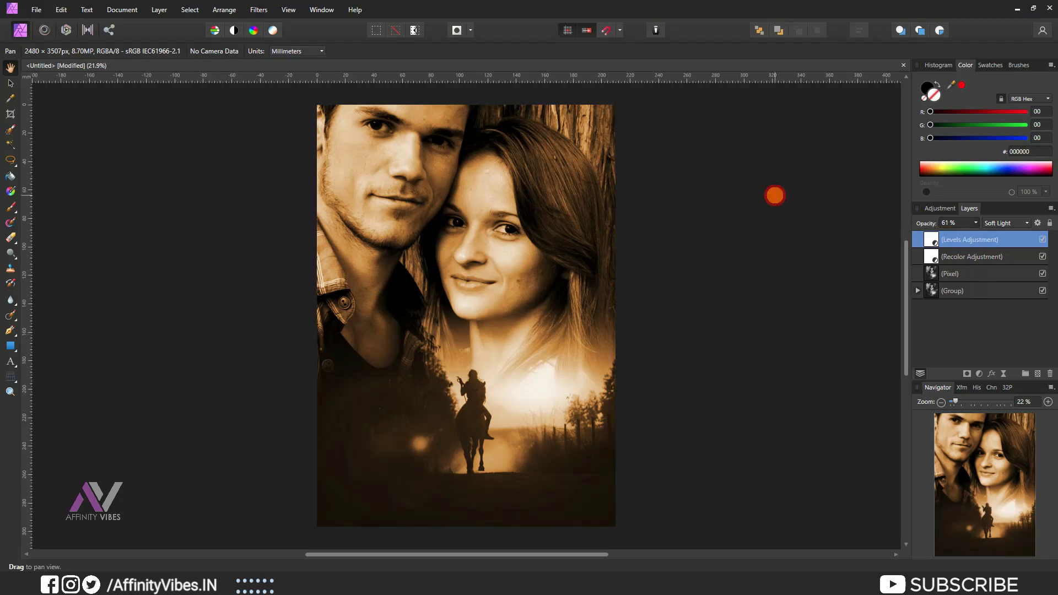
pyautogui.keyDown('shift'); pyautogui.click(962, 273); pyautogui.keyUp('shift')
# Merge Visible into a new pixel layer and group the four original layers beneath it.
pyautogui.rightClick(962, 274)
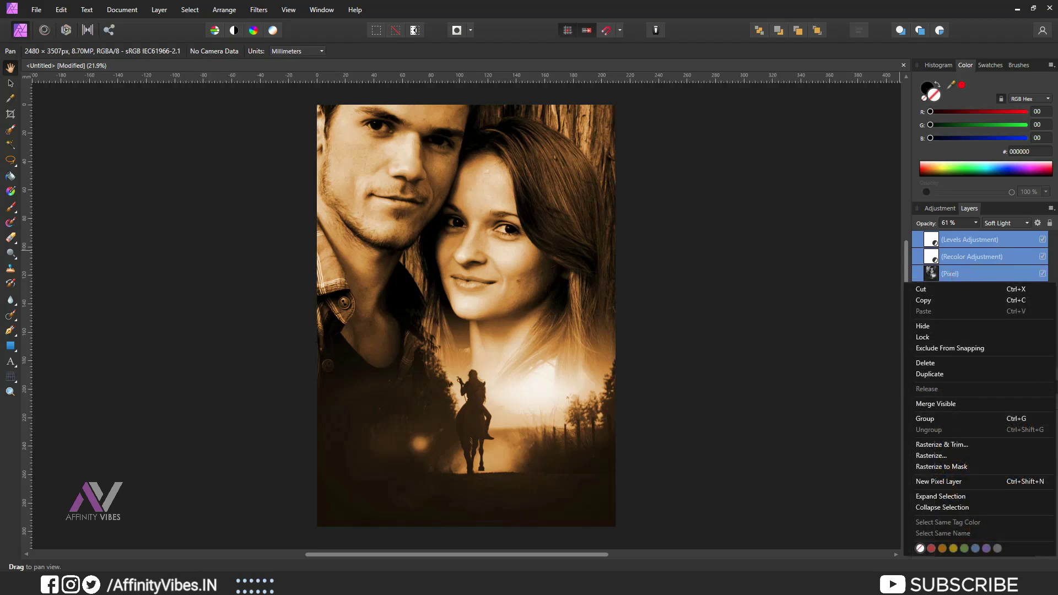
pyautogui.click(980, 404)
pyautogui.click(985, 255)
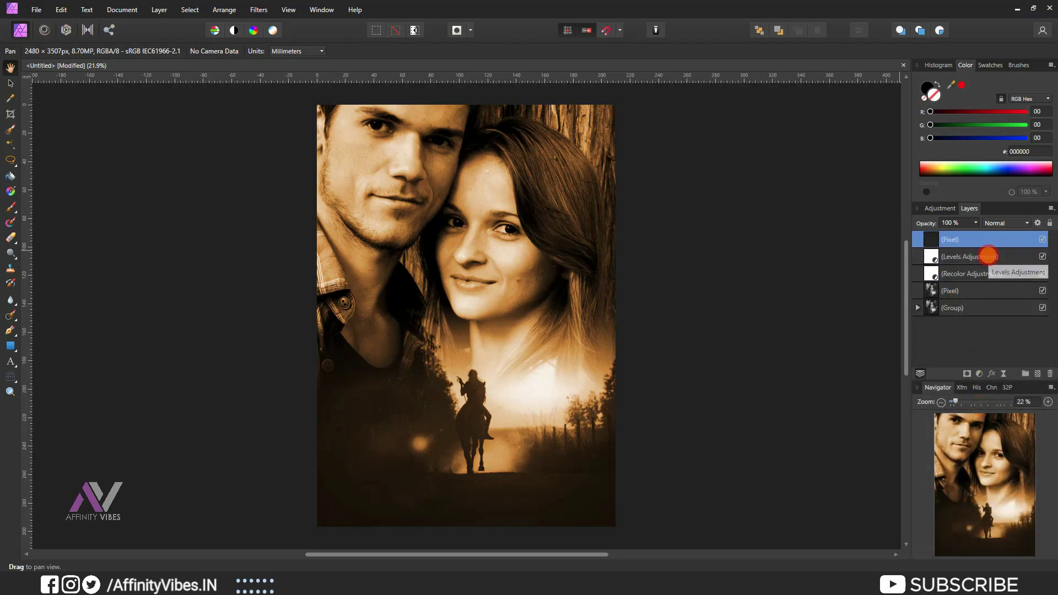
pyautogui.keyDown('shift'); pyautogui.click(977, 311); pyautogui.keyUp('shift')
pyautogui.hotkey('ctrl', 'g')
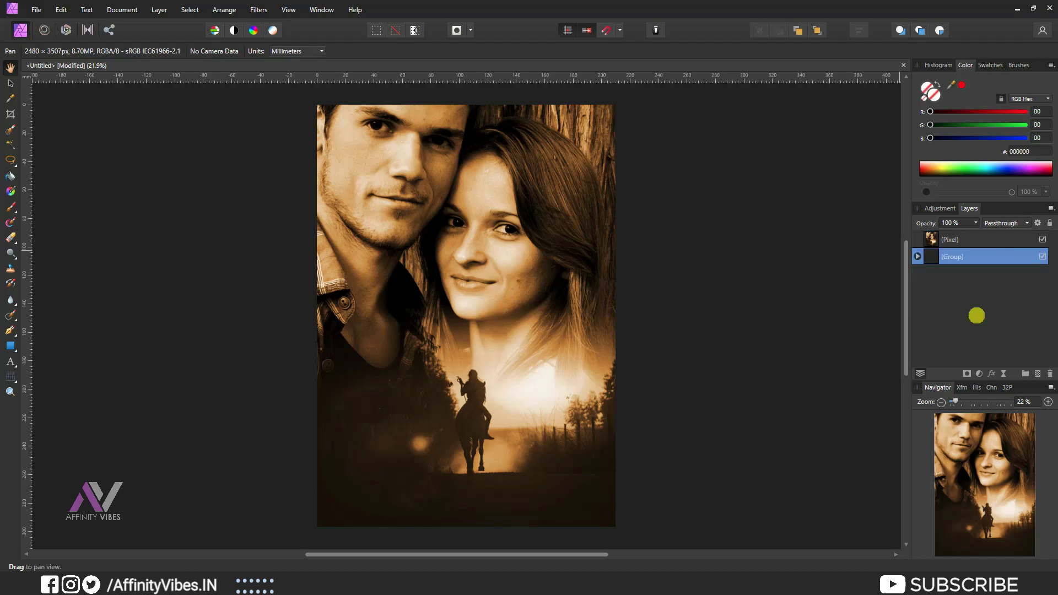
# Rename the merged pixel layer to 'Final'.
pyautogui.click(953, 241)
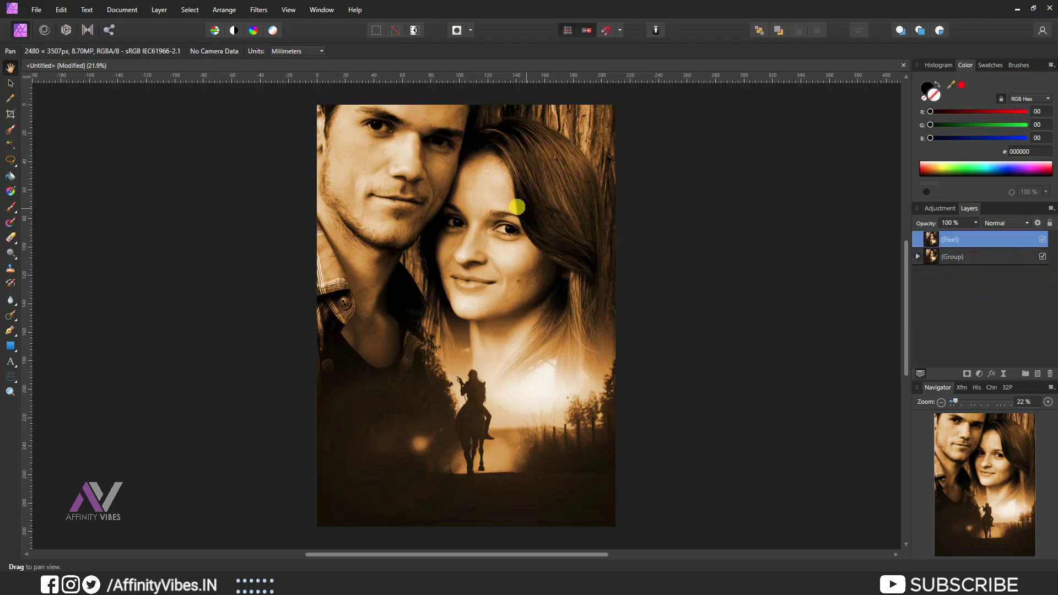
pyautogui.doubleClick(955, 240)
pyautogui.write('Final')
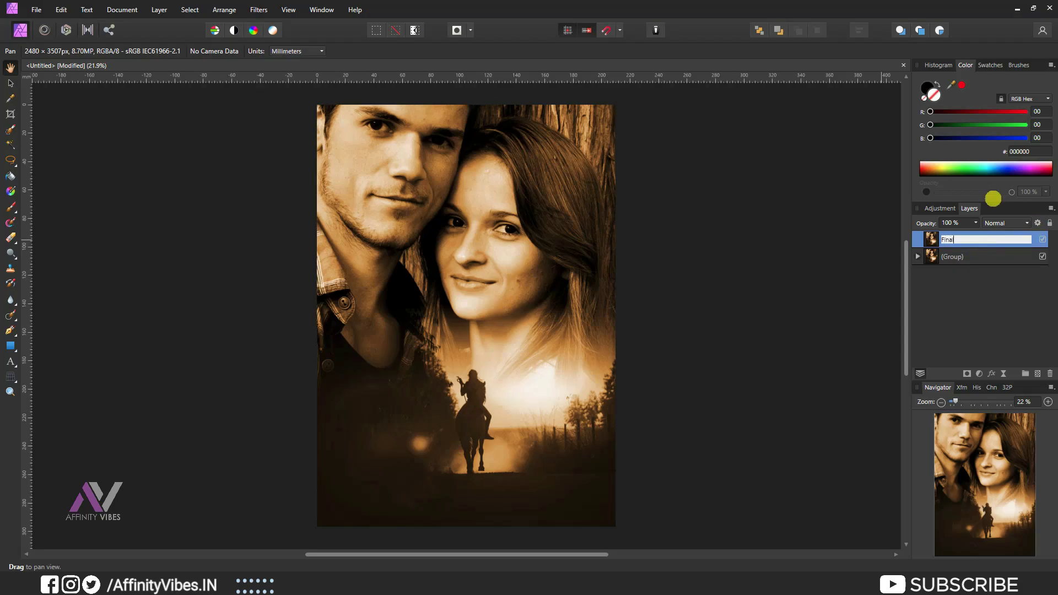
pyautogui.press('Return')
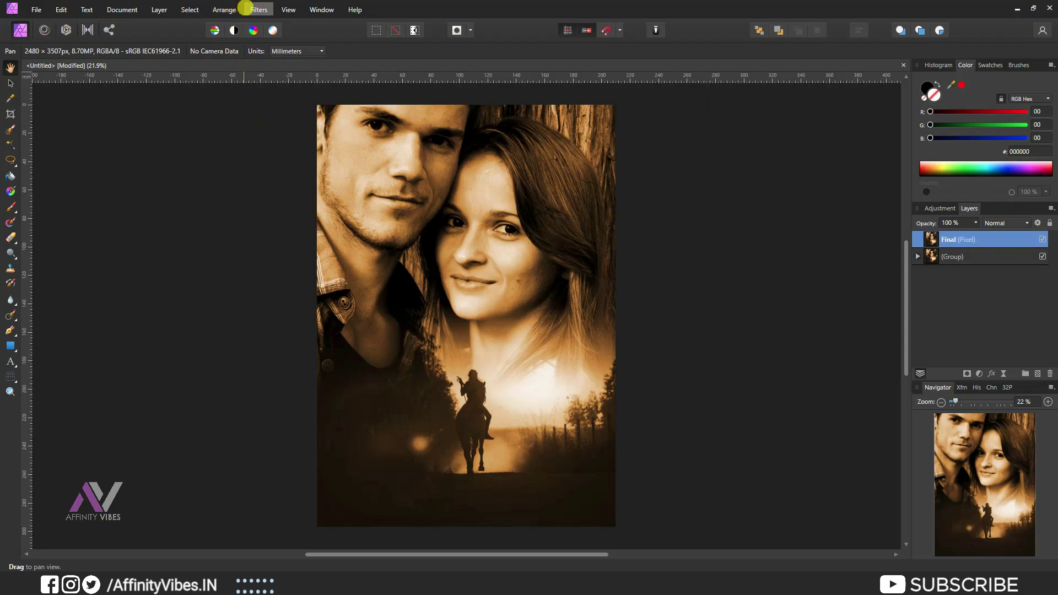
# Add Gaussian monochromatic noise at 59% intensity to the Final layer.
pyautogui.click(258, 9)
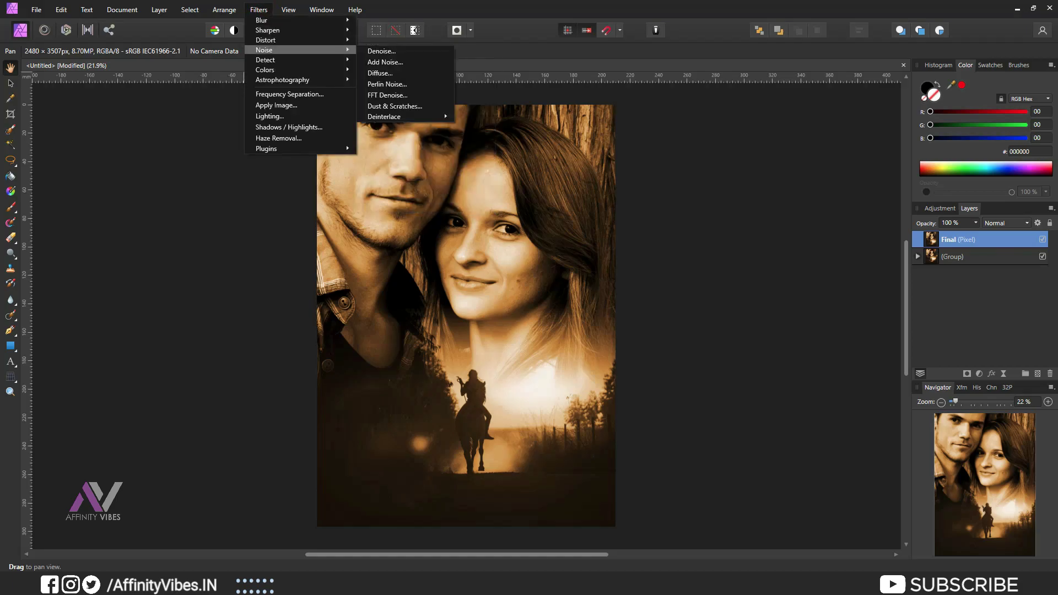
pyautogui.moveTo(263, 50)
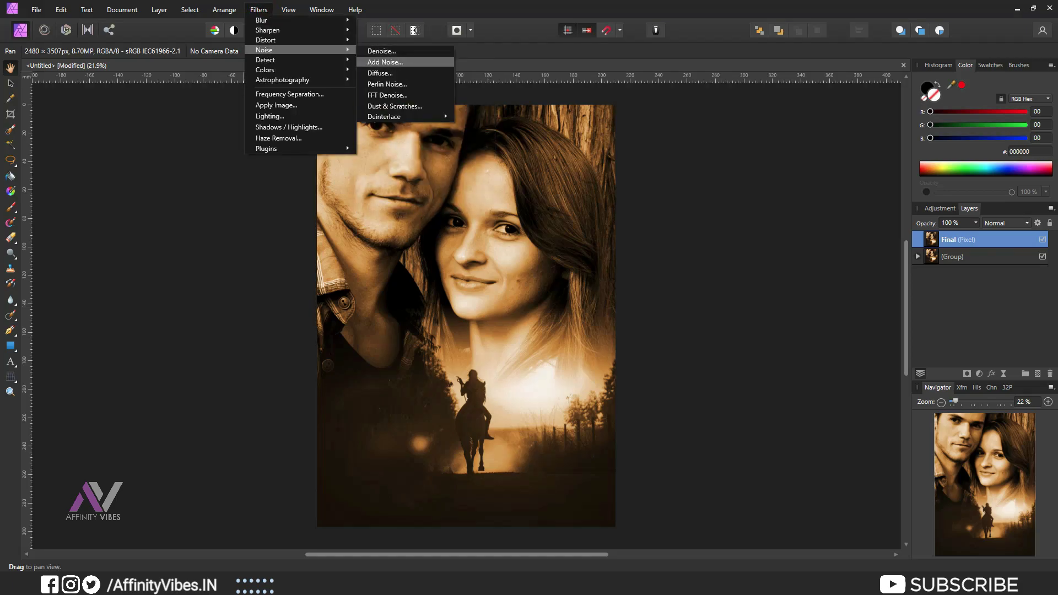
pyautogui.click(396, 62)
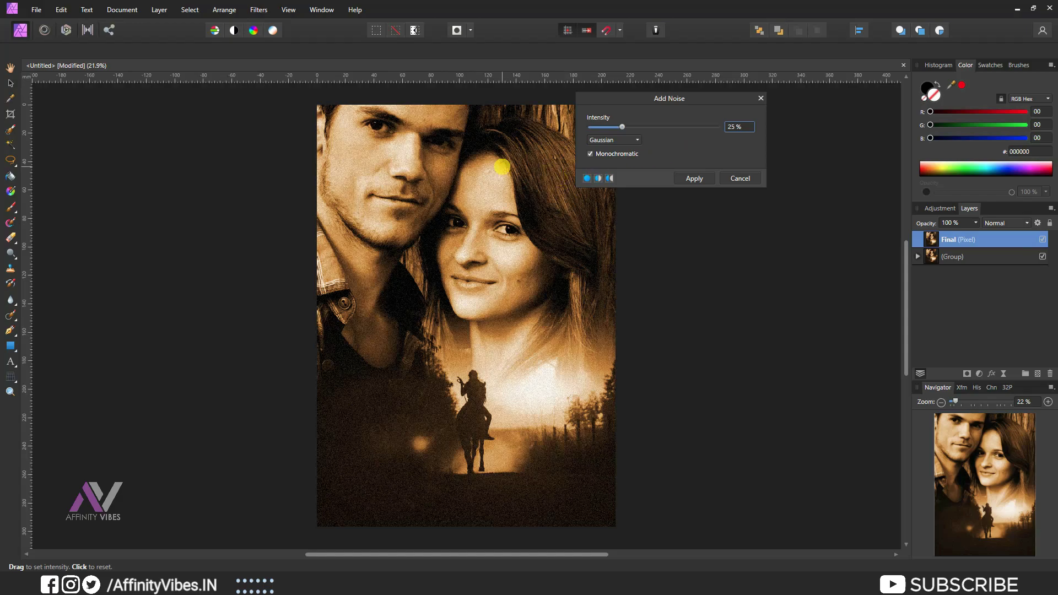
pyautogui.click(636, 140)
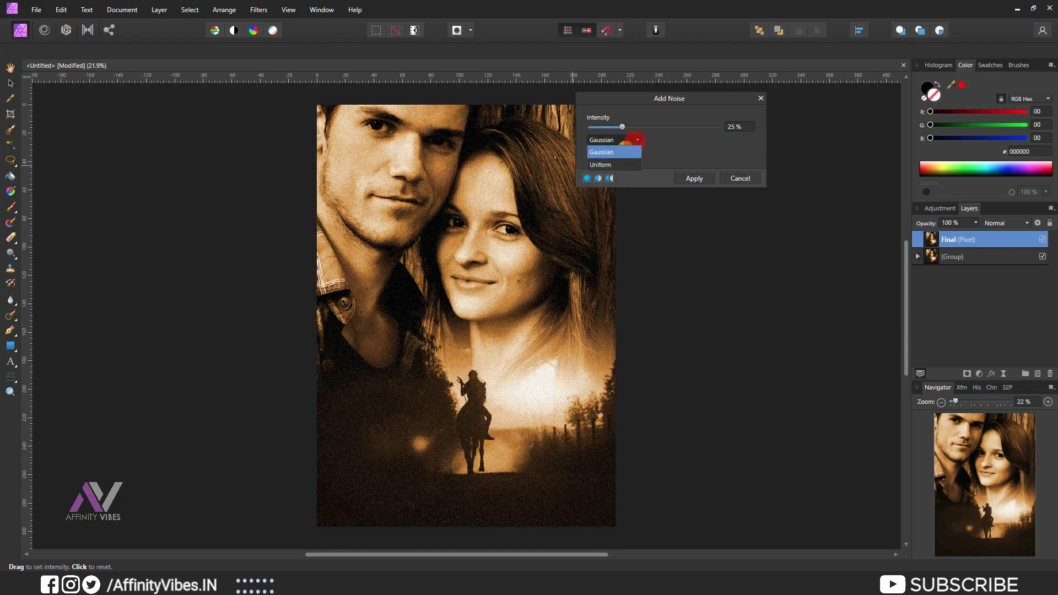
pyautogui.click(624, 151)
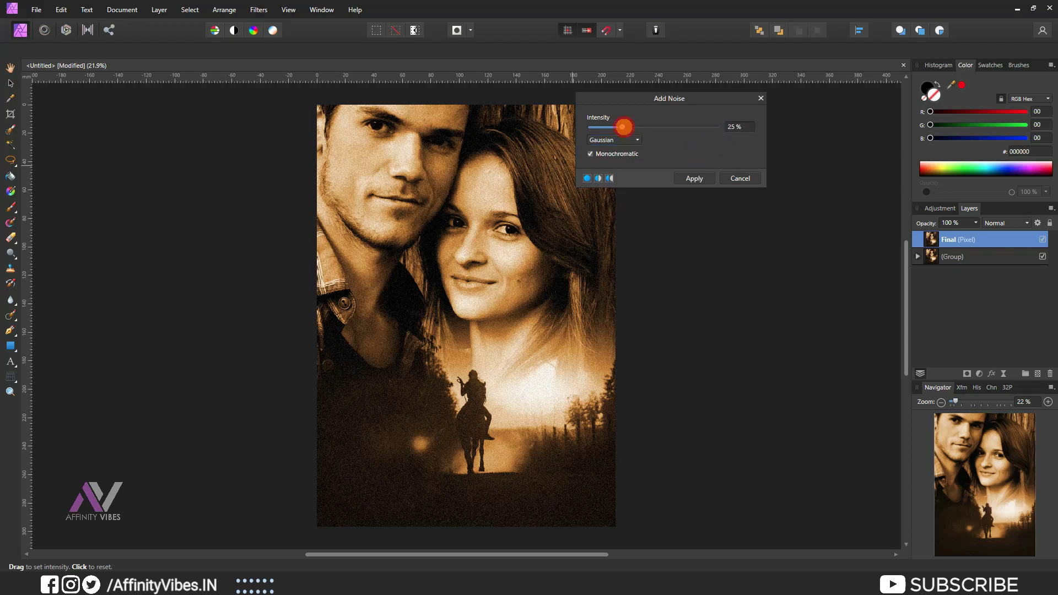
pyautogui.moveTo(623, 127)
pyautogui.mouseDown()
pyautogui.moveTo(735, 127)
pyautogui.moveTo(626, 127)
pyautogui.mouseUp()
pyautogui.click(696, 178)
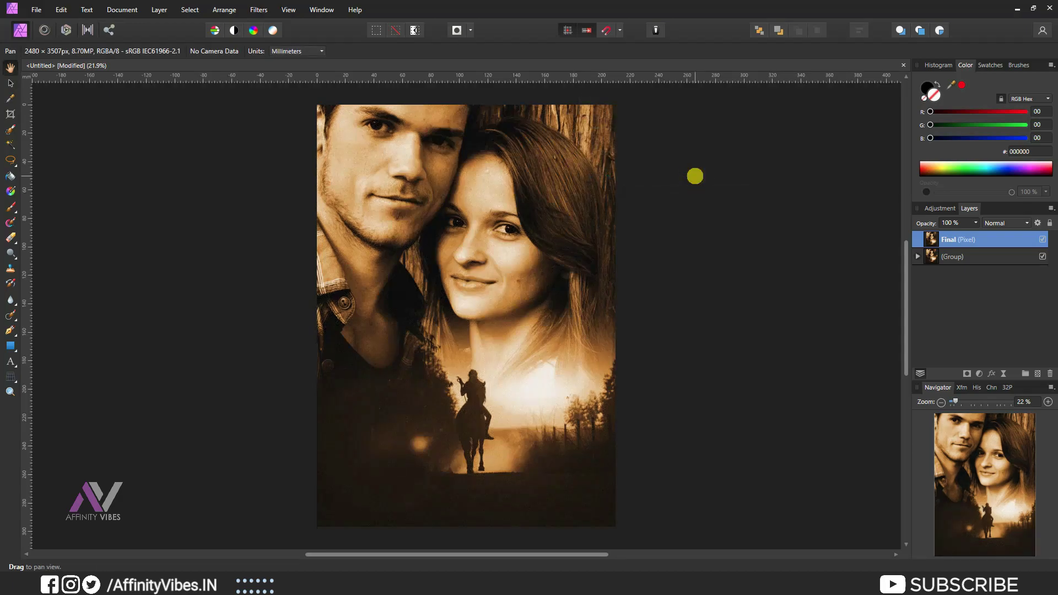
# Zoom in to inspect the grain, toggling the Final layer to compare, then fit the poster.
pyautogui.hotkey('ctrl', '+')
pyautogui.hotkey('ctrl', '+')
pyautogui.hotkey('ctrl', '+')
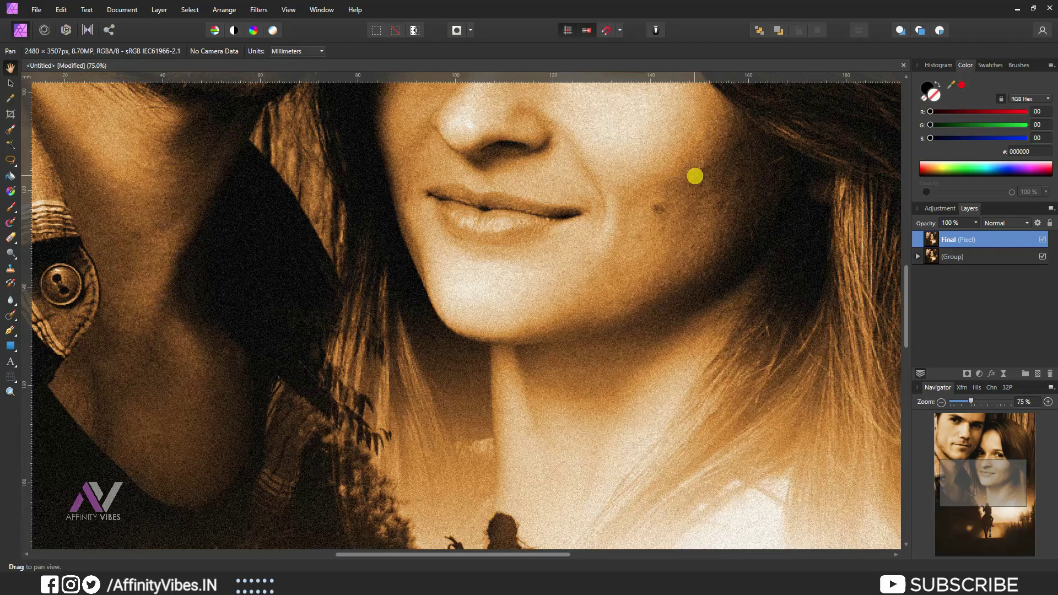
pyautogui.moveTo(908, 279); pyautogui.dragTo(906, 191)
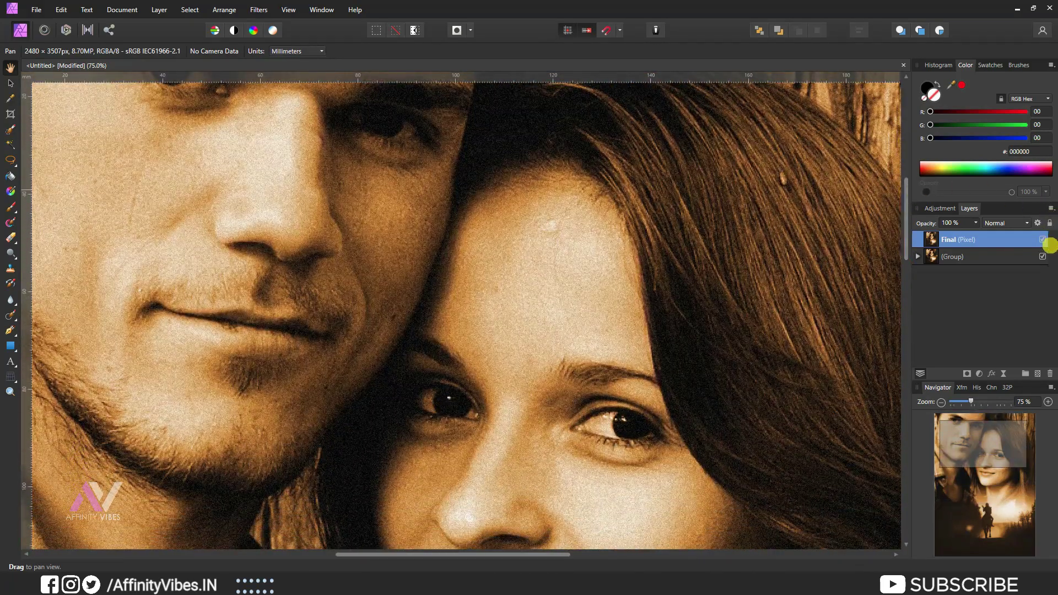
pyautogui.click(1045, 238)
pyautogui.click(1044, 238)
pyautogui.hotkey('ctrl', '0')
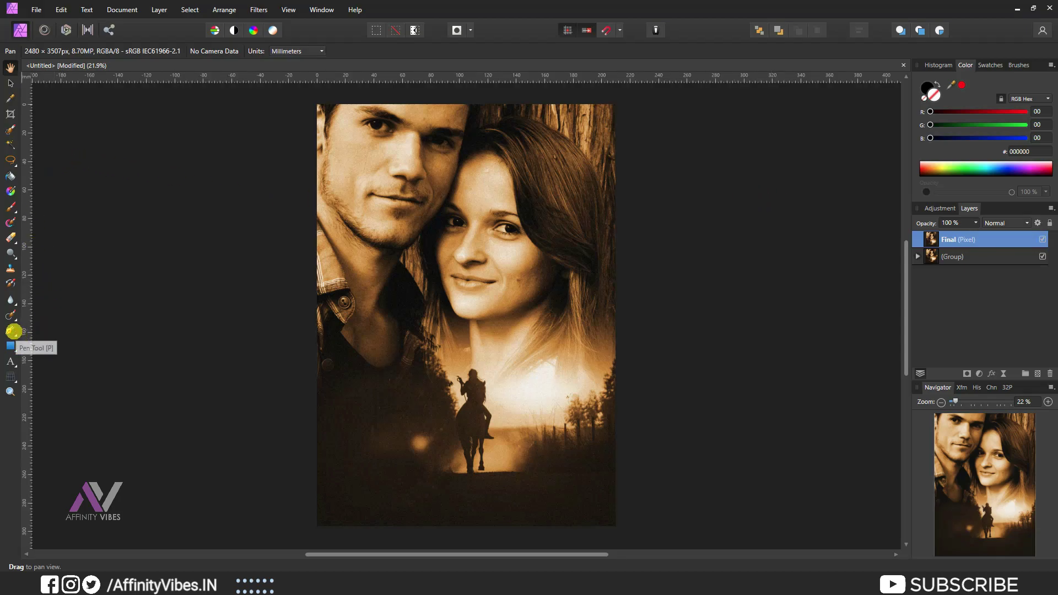
# Create white Trajan Pro artistic text reading 'love story' on the lower poster.
pyautogui.click(16, 360)
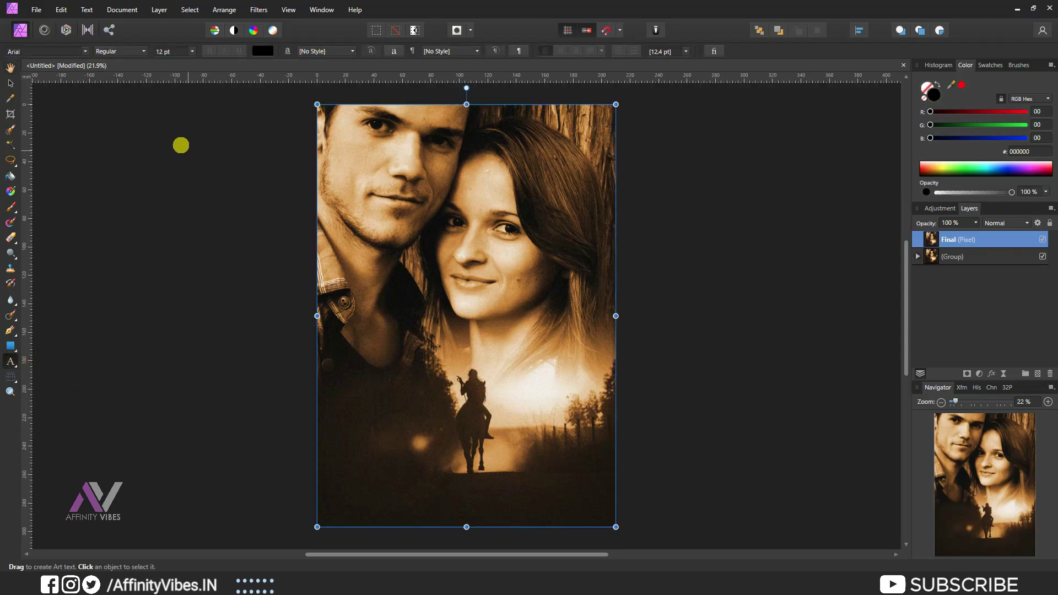
pyautogui.click(261, 51)
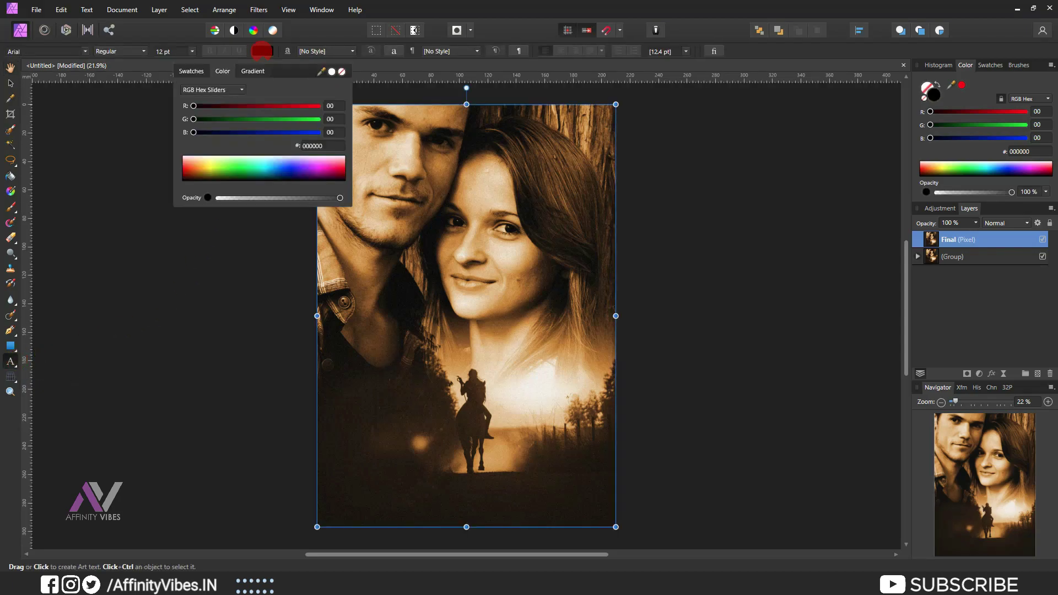
pyautogui.click(221, 156)
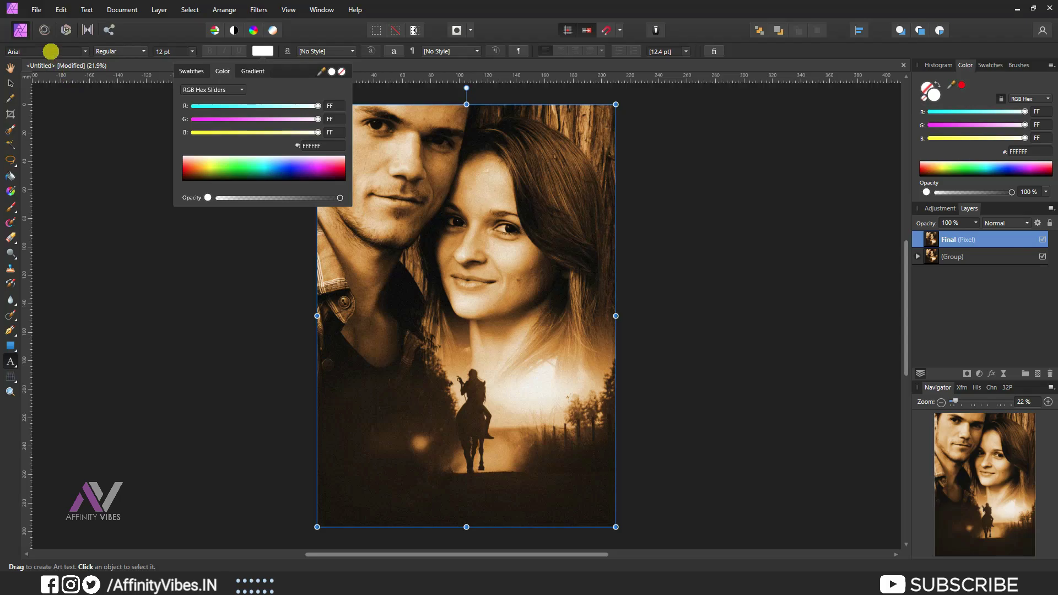
pyautogui.click(47, 48)
pyautogui.moveTo(370, 363); pyautogui.dragTo(370, 423)
pyautogui.write('TRj')
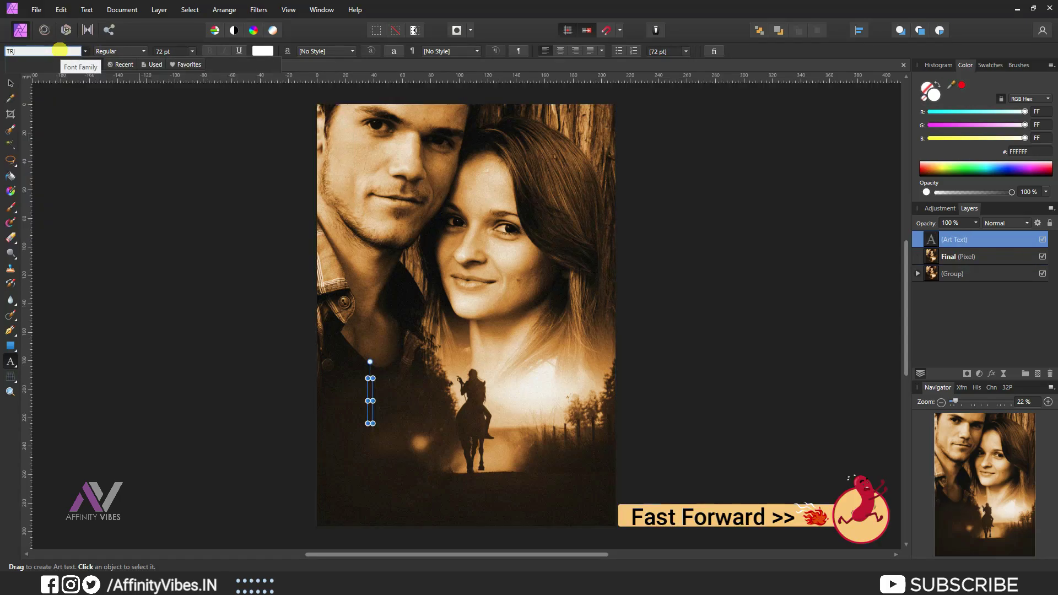
pyautogui.press('BackSpace')
pyautogui.write('ra')
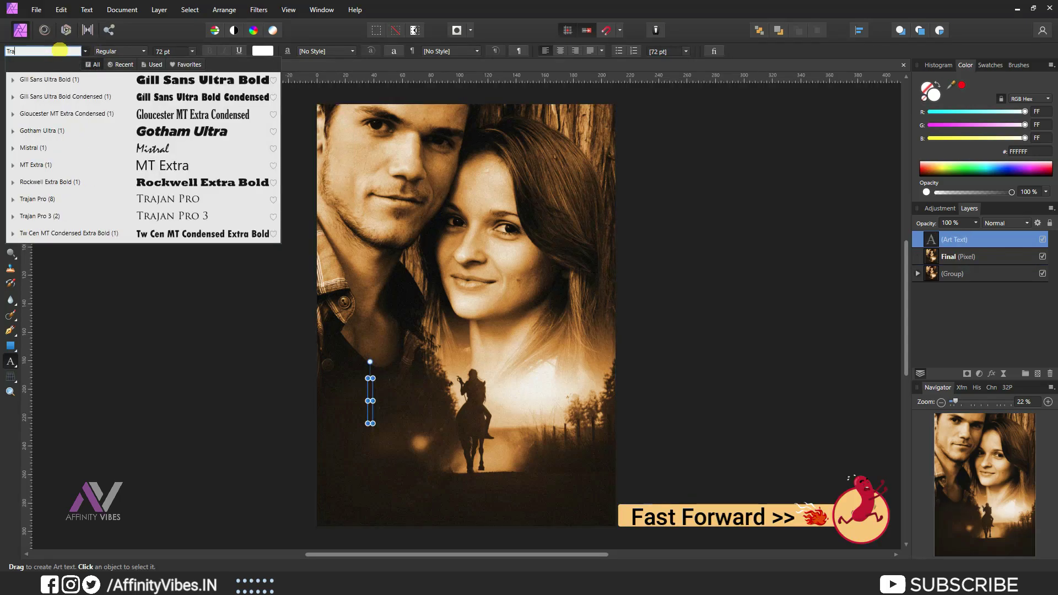
pyautogui.click(205, 199)
pyautogui.write('love')
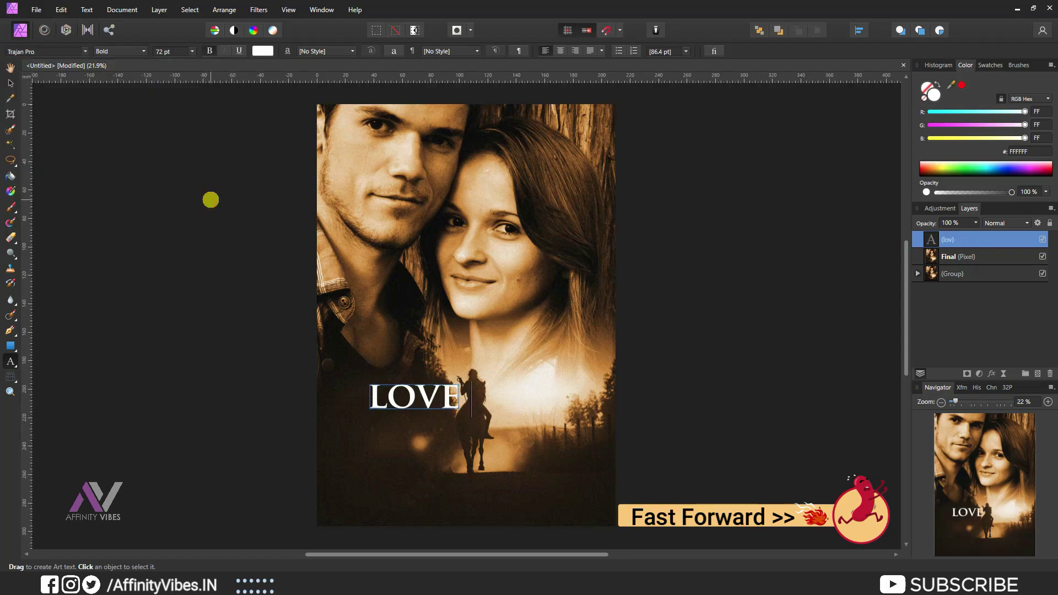
pyautogui.write(' story')
# Move the title near the poster bottom, keep it at 72 pt, and deselect.
pyautogui.click(10, 83)
pyautogui.moveTo(530, 397); pyautogui.dragTo(516, 443)
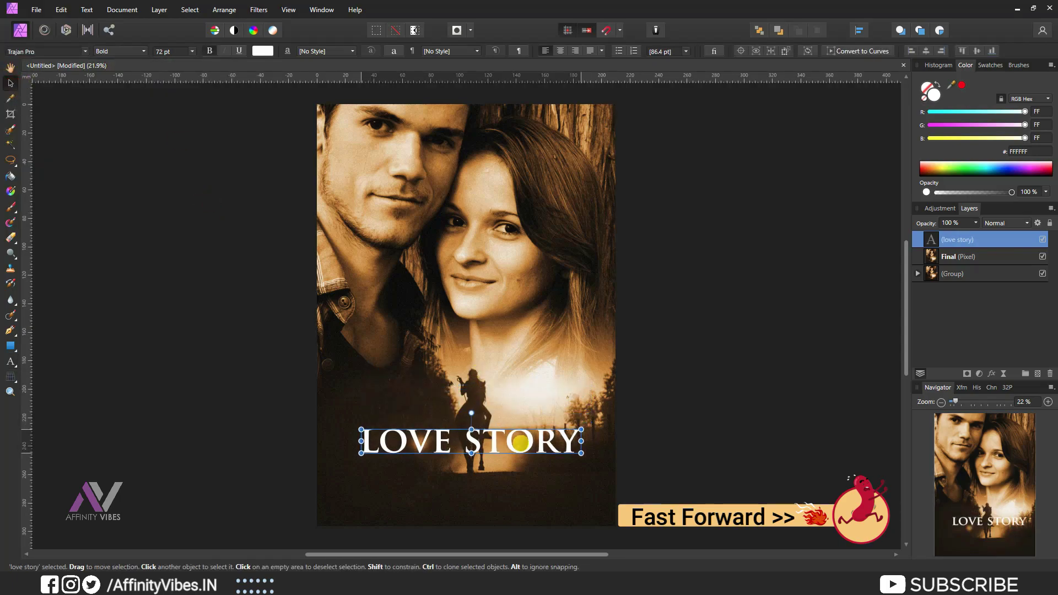
pyautogui.click(192, 51)
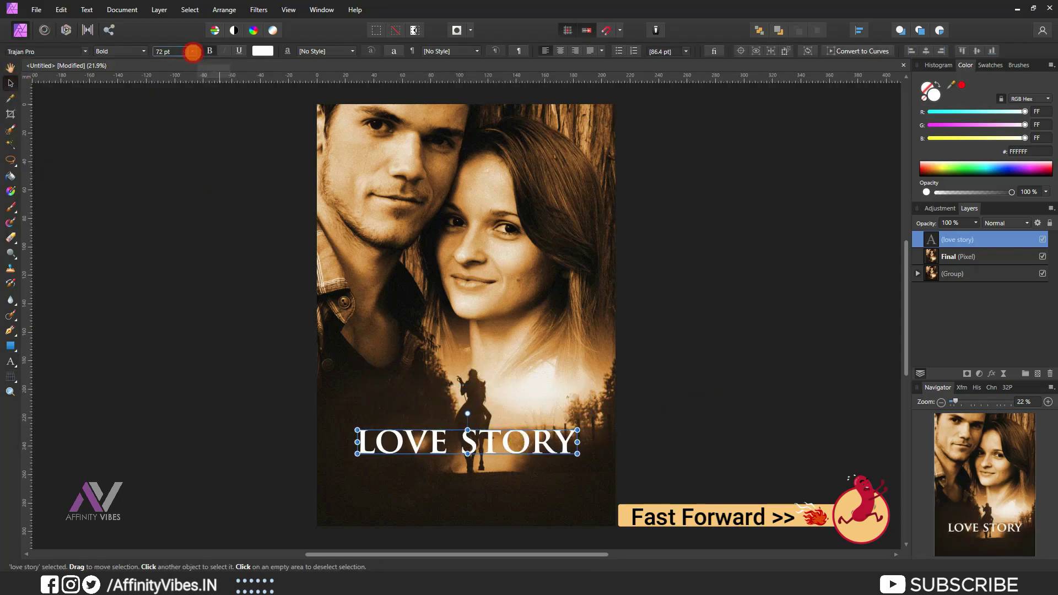
pyautogui.click(628, 418)
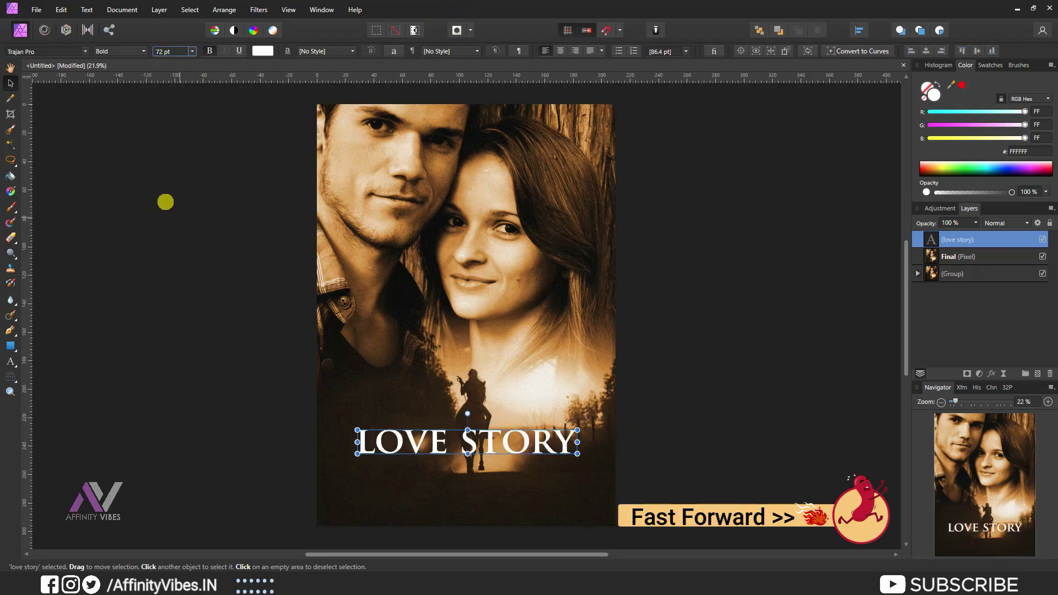
pyautogui.click(703, 426)
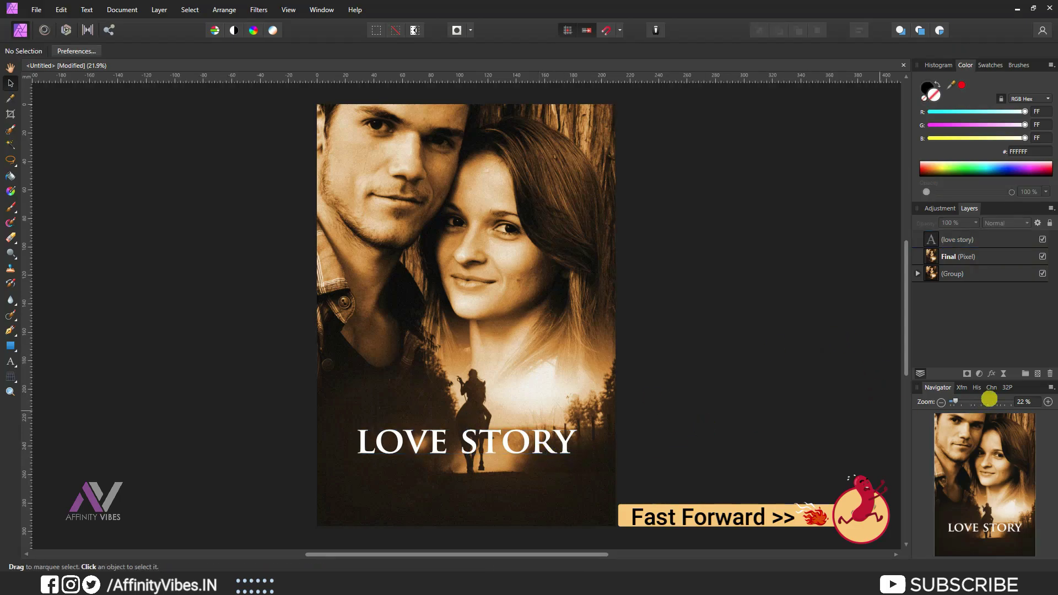
# Give the LOVE STORY text layer an Outer Shadow with 16.6 px offset and 51% intensity.
pyautogui.click(991, 374)
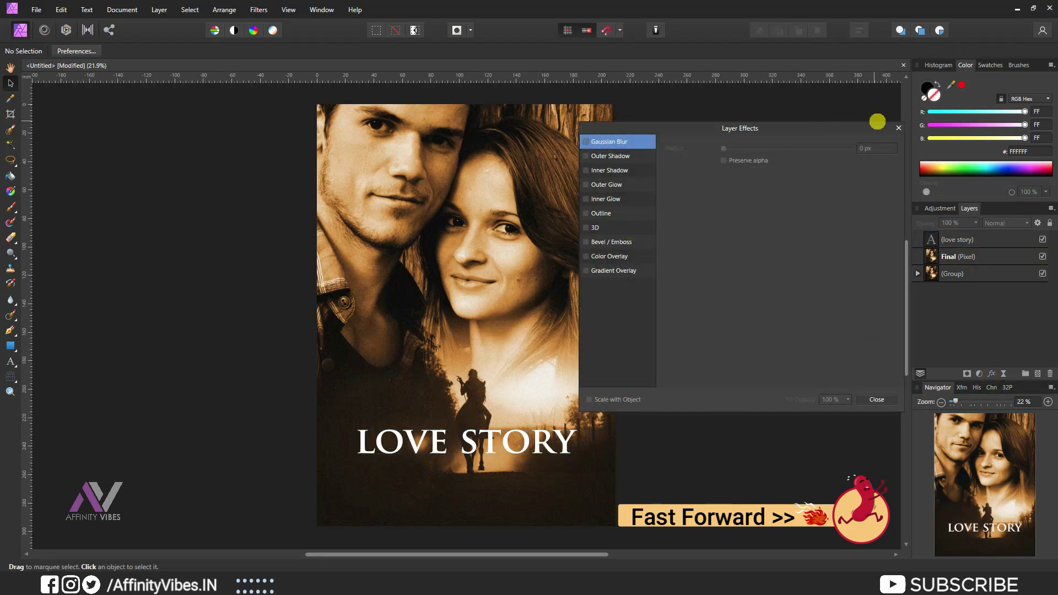
pyautogui.click(899, 128)
pyautogui.click(961, 240)
pyautogui.click(991, 373)
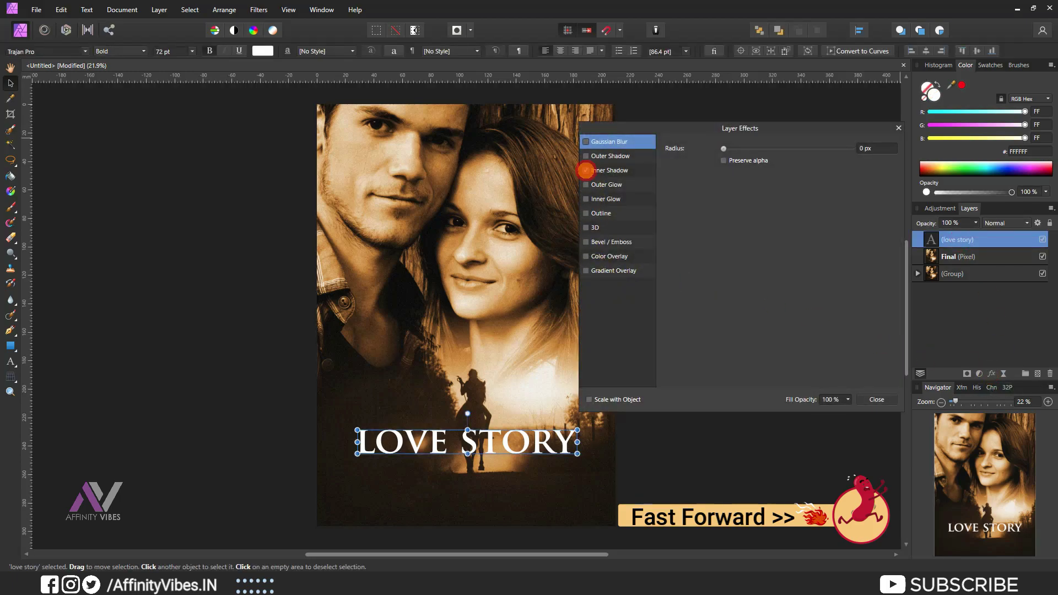
pyautogui.click(586, 170)
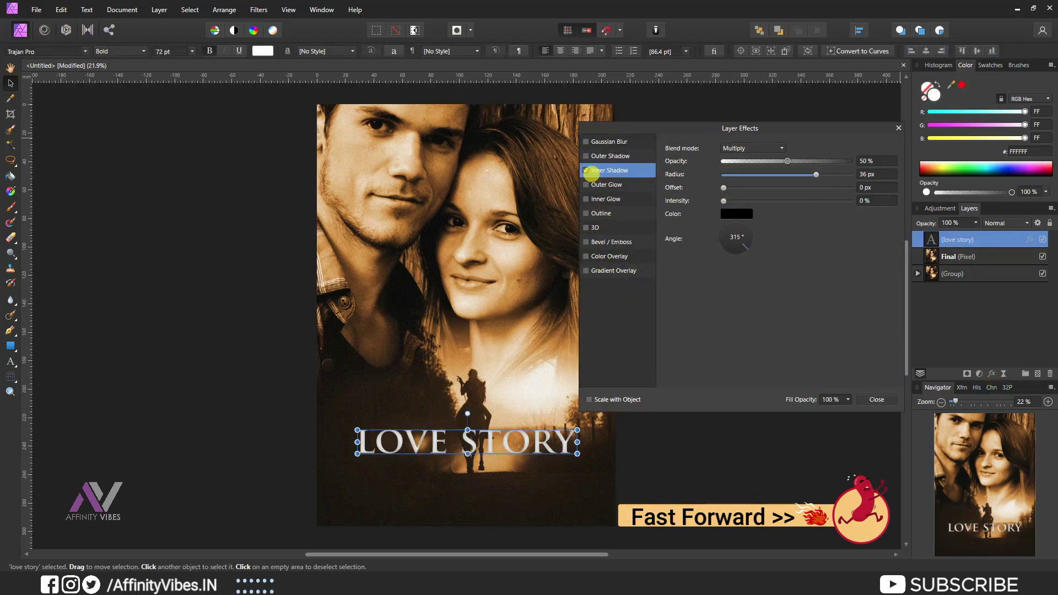
pyautogui.click(585, 171)
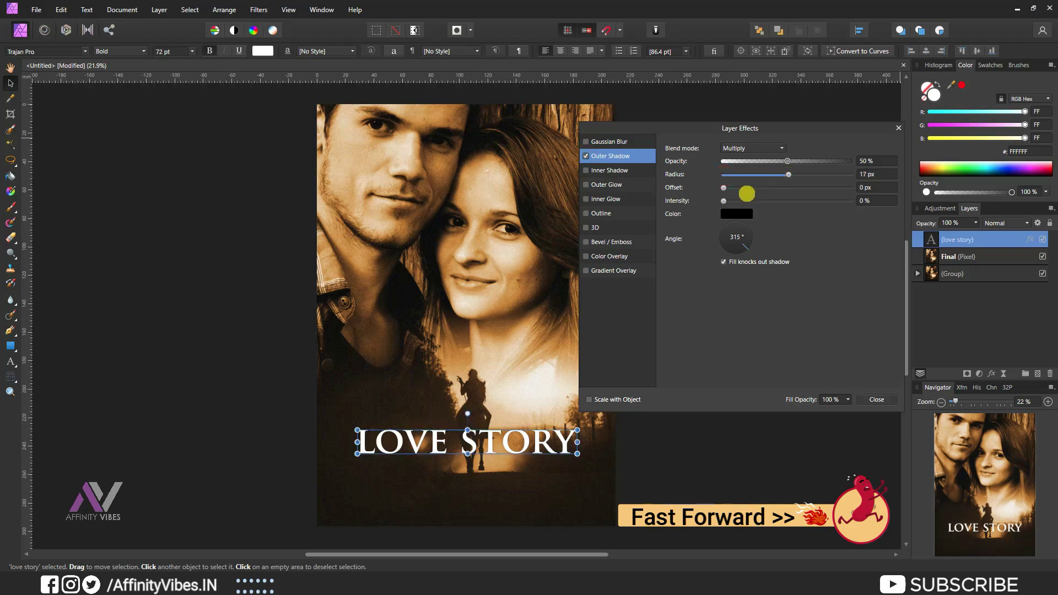
pyautogui.moveTo(724, 188); pyautogui.dragTo(788, 187)
pyautogui.moveTo(724, 201)
pyautogui.mouseDown()
pyautogui.moveTo(788, 201)
pyautogui.moveTo(811, 175)
pyautogui.moveTo(810, 201)
pyautogui.mouseUp()
pyautogui.click(900, 127)
# Zoom to 50% and paste the tagline 'Where do I begin..' as artistic text below the title.
pyautogui.scroll(-4, 349, 289)
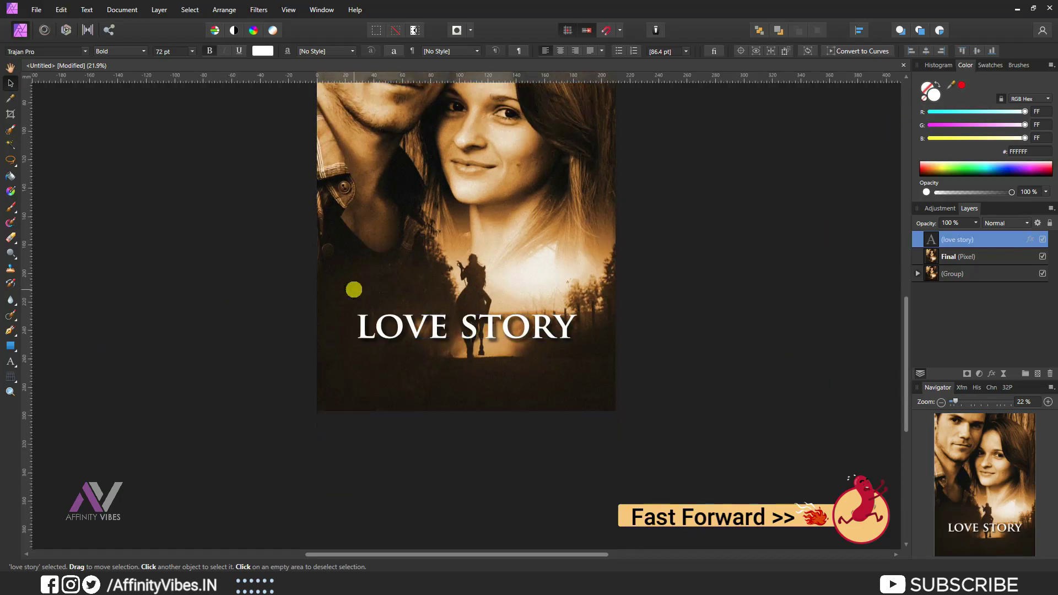
pyautogui.scroll(-1, 350, 289)
pyautogui.click(11, 363)
pyautogui.moveTo(956, 402); pyautogui.dragTo(961, 402)
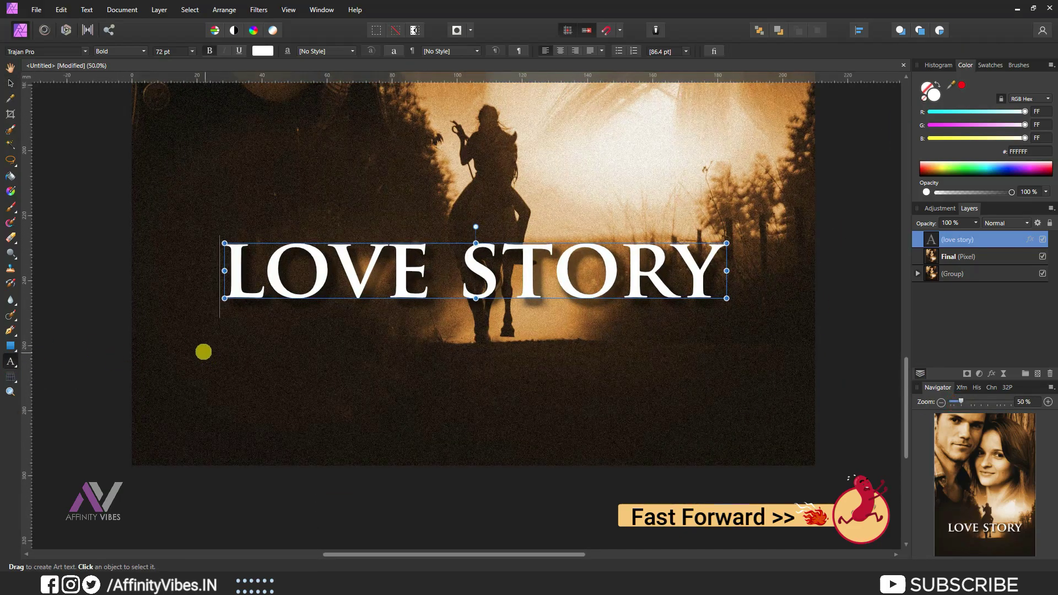
pyautogui.click(157, 316)
pyautogui.hotkey('ctrl', 'z')
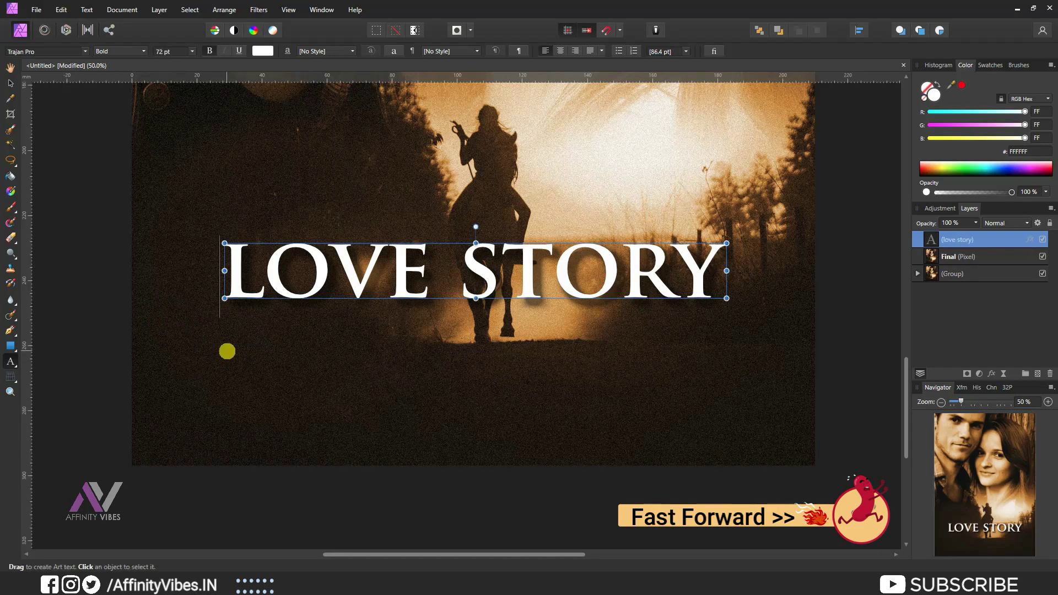
pyautogui.click(11, 362)
pyautogui.click(61, 363)
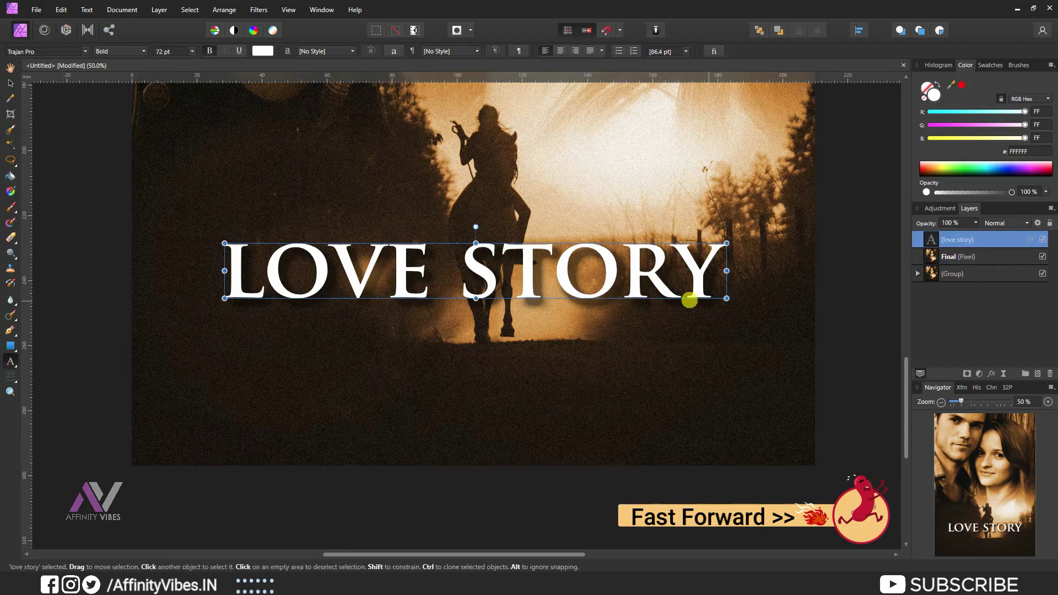
pyautogui.click(189, 353)
pyautogui.hotkey('ctrl', 'v')
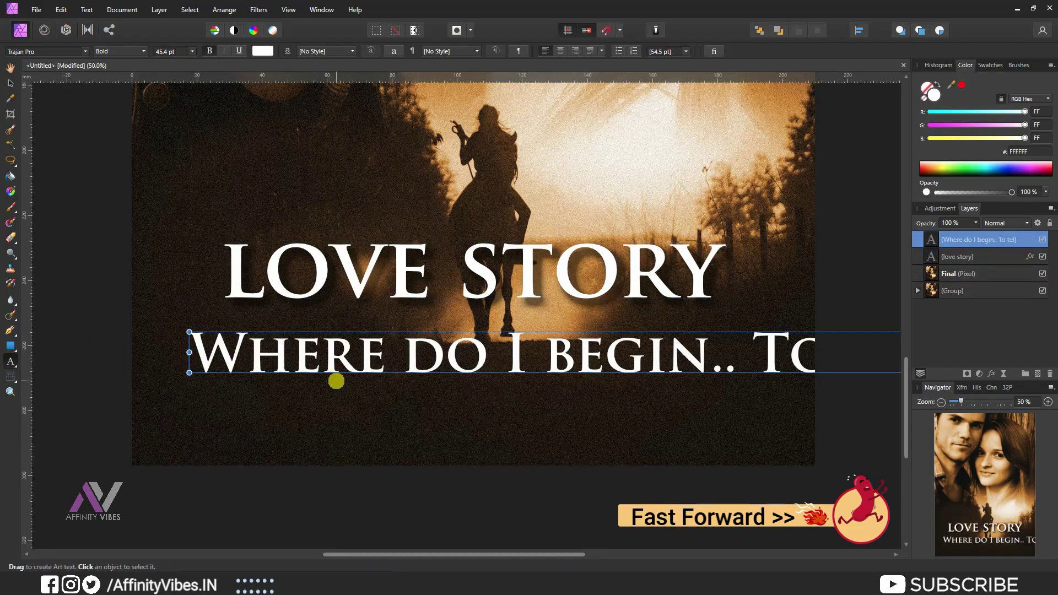
# Set the tagline to 12 pt and move it just under LOVE STORY.
pyautogui.hotkey('ctrl', 'a')
pyautogui.click(192, 51)
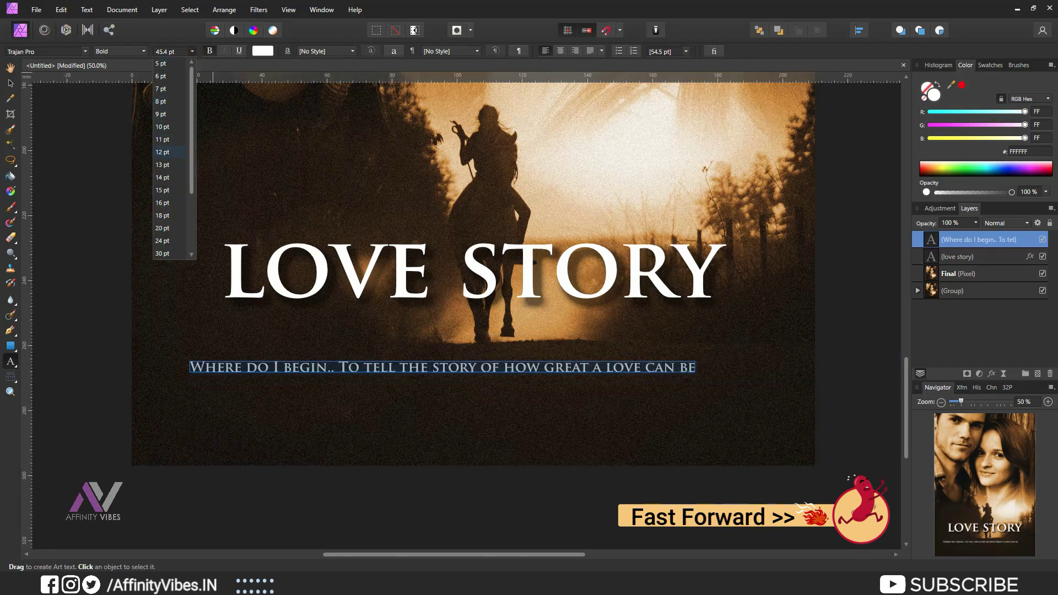
pyautogui.click(162, 152)
pyautogui.press('Escape')
pyautogui.moveTo(490, 366)
pyautogui.mouseDown()
pyautogui.moveTo(528, 320)
pyautogui.moveTo(515, 318)
pyautogui.mouseUp()
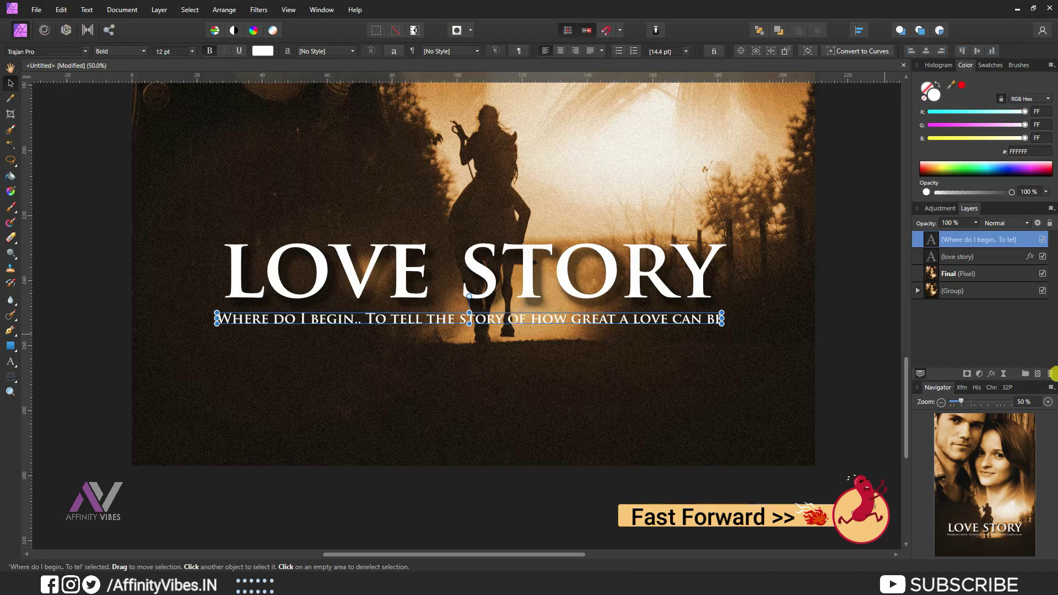
pyautogui.click(992, 374)
# Give the tagline an Outer Shadow: radius 18.5 px, offset 18.9 px, intensity 55%.
pyautogui.click(586, 170)
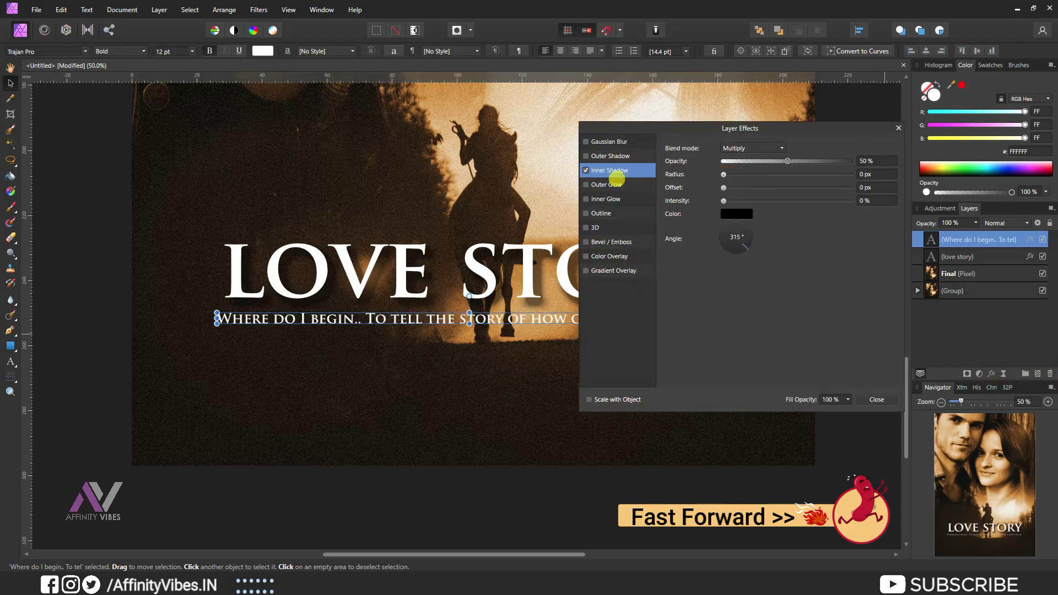
pyautogui.click(615, 156)
pyautogui.moveTo(724, 174); pyautogui.dragTo(791, 175)
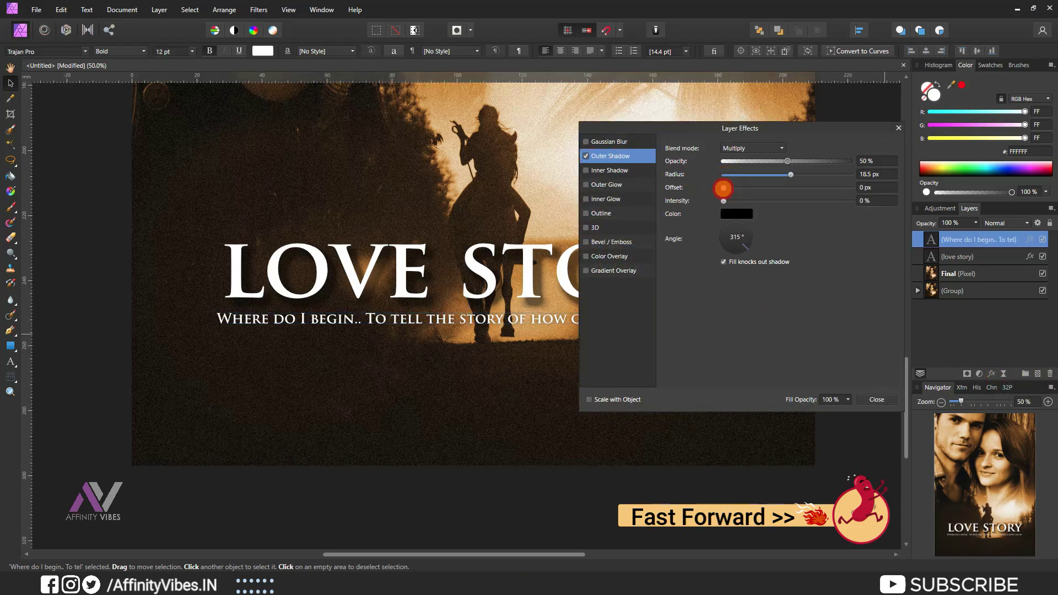
pyautogui.moveTo(724, 188)
pyautogui.mouseDown()
pyautogui.moveTo(792, 187)
pyautogui.moveTo(794, 201)
pyautogui.mouseUp()
pyautogui.click(898, 128)
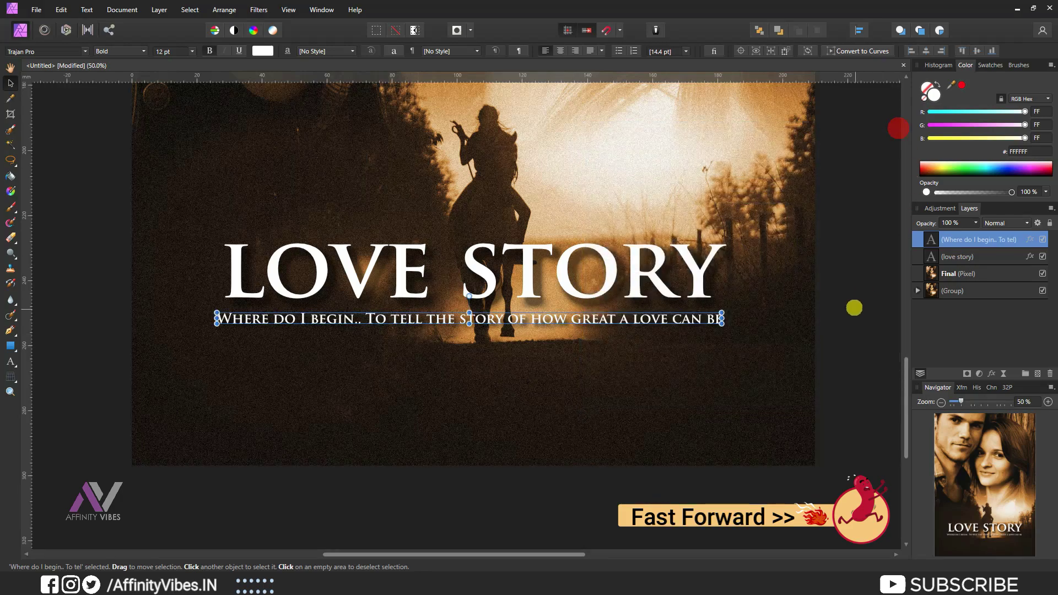
# Select the tagline layer and nudge it up slightly.
pyautogui.click(10, 67)
pyautogui.click(11, 83)
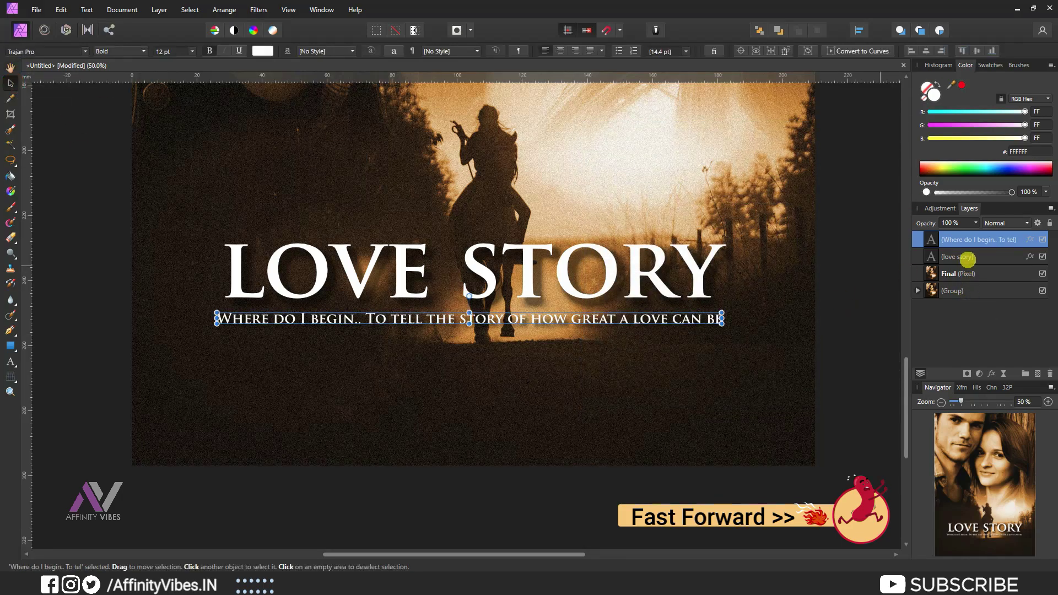
pyautogui.click(971, 240)
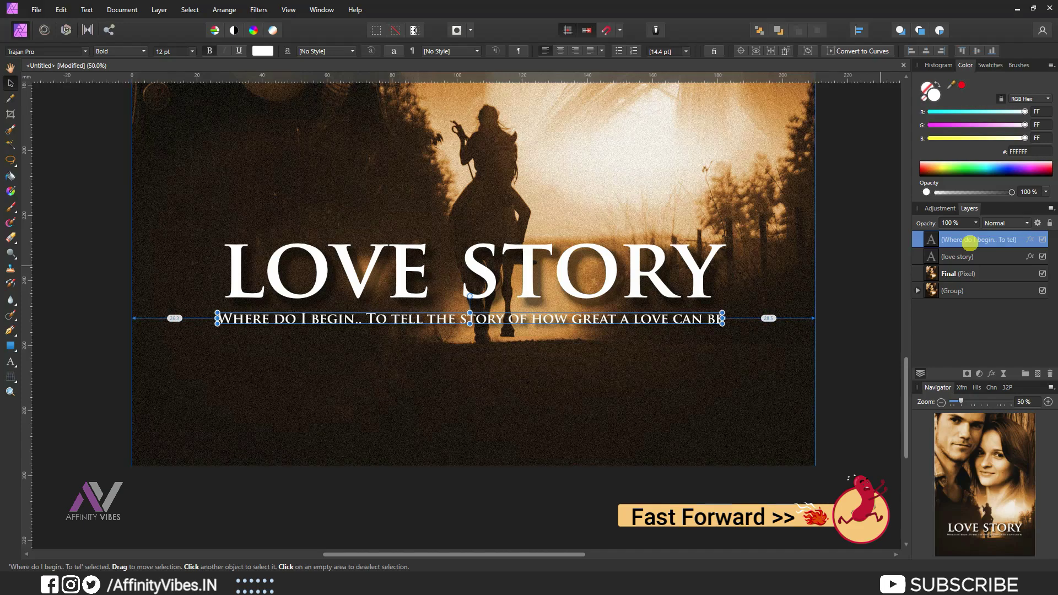
pyautogui.press('Up')
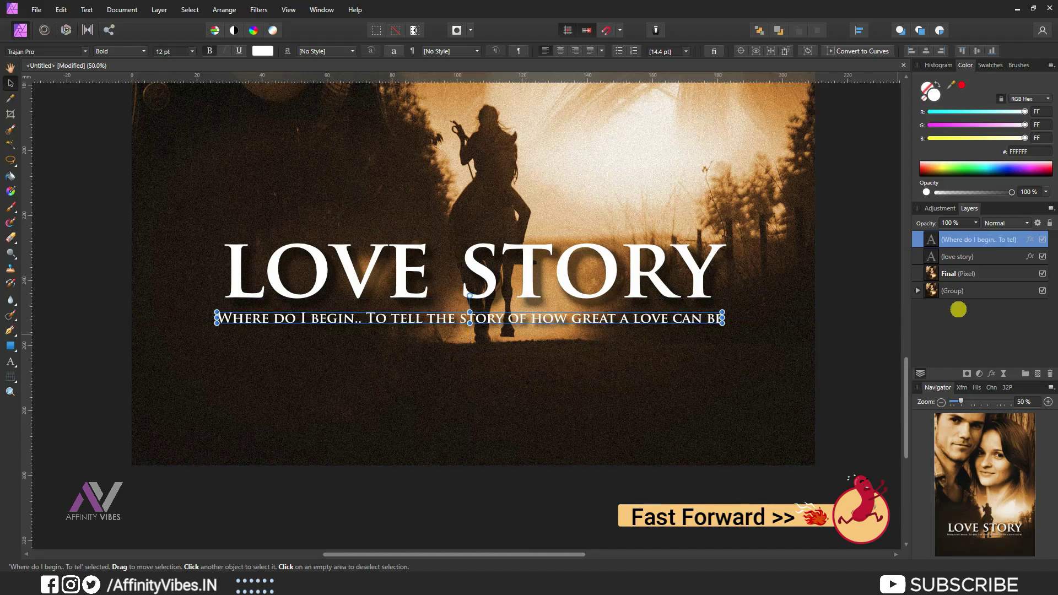
pyautogui.click(37, 9)
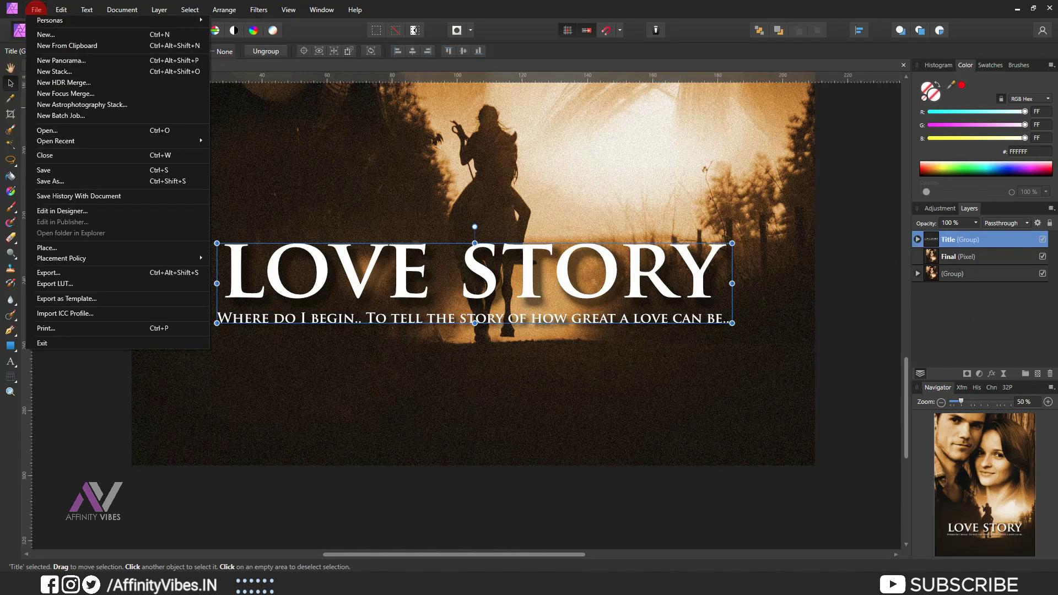
# Place Movie Poster-Credits.png as a wide, centred block beneath the tagline.
pyautogui.click(86, 247)
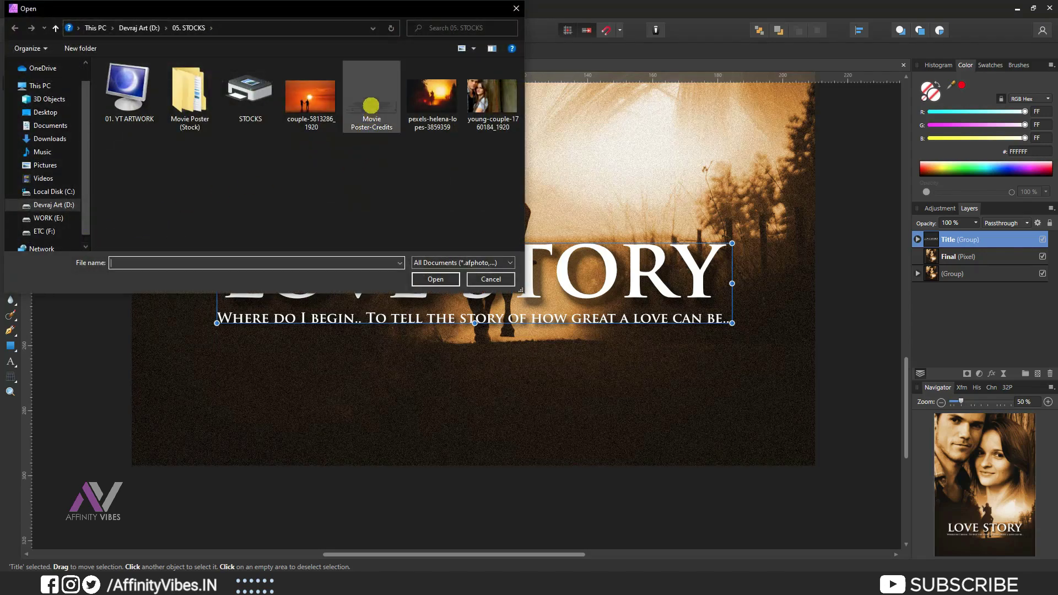
pyautogui.doubleClick(371, 104)
pyautogui.moveTo(169, 345)
pyautogui.mouseDown()
pyautogui.moveTo(437, 414)
pyautogui.moveTo(629, 434)
pyautogui.mouseUp()
pyautogui.moveTo(630, 434); pyautogui.dragTo(695, 446)
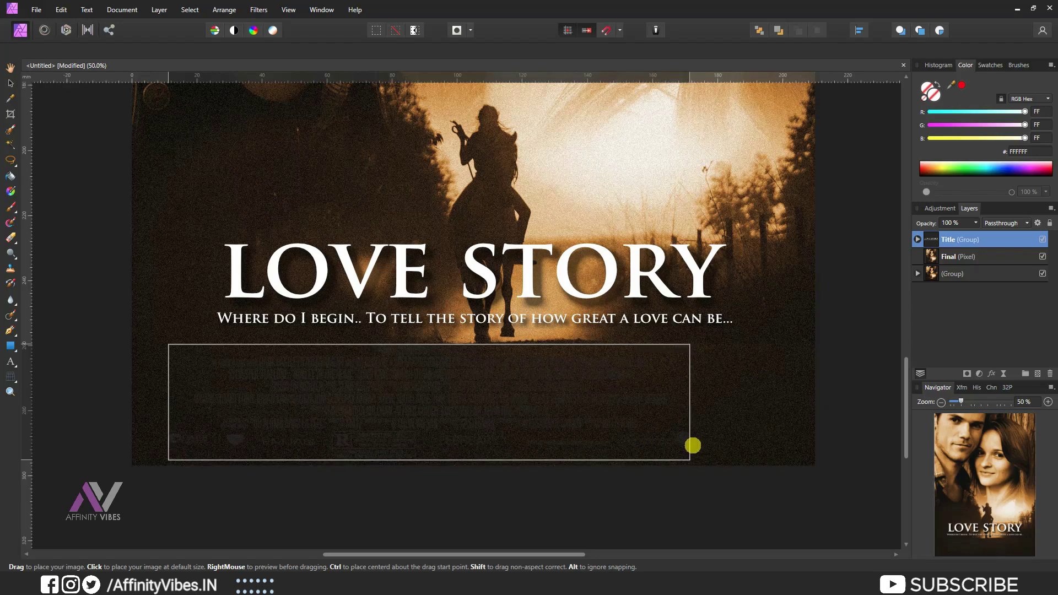
pyautogui.moveTo(695, 446); pyautogui.dragTo(688, 441)
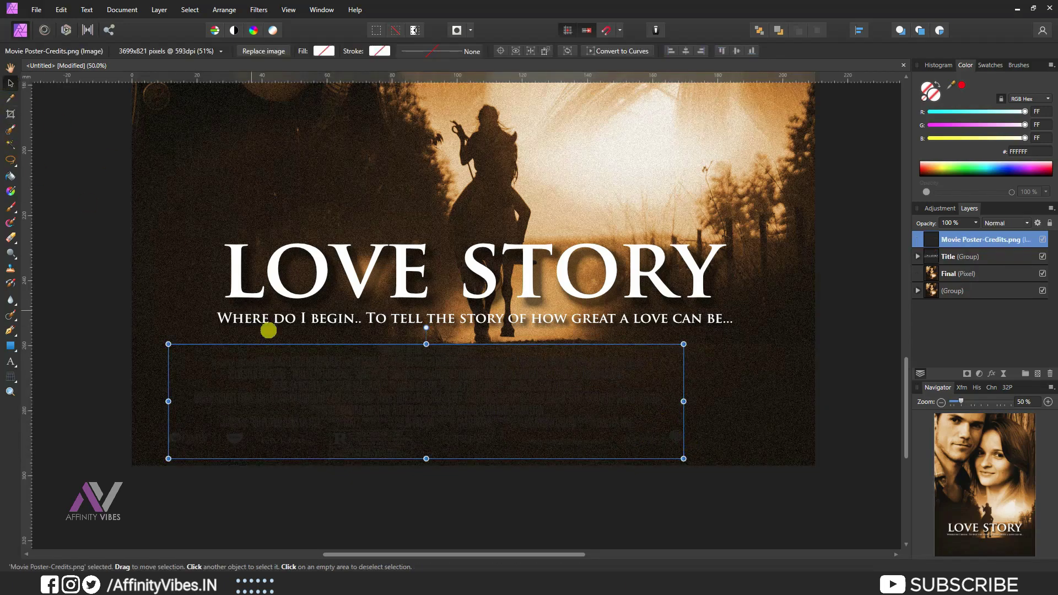
pyautogui.moveTo(326, 386); pyautogui.dragTo(378, 388)
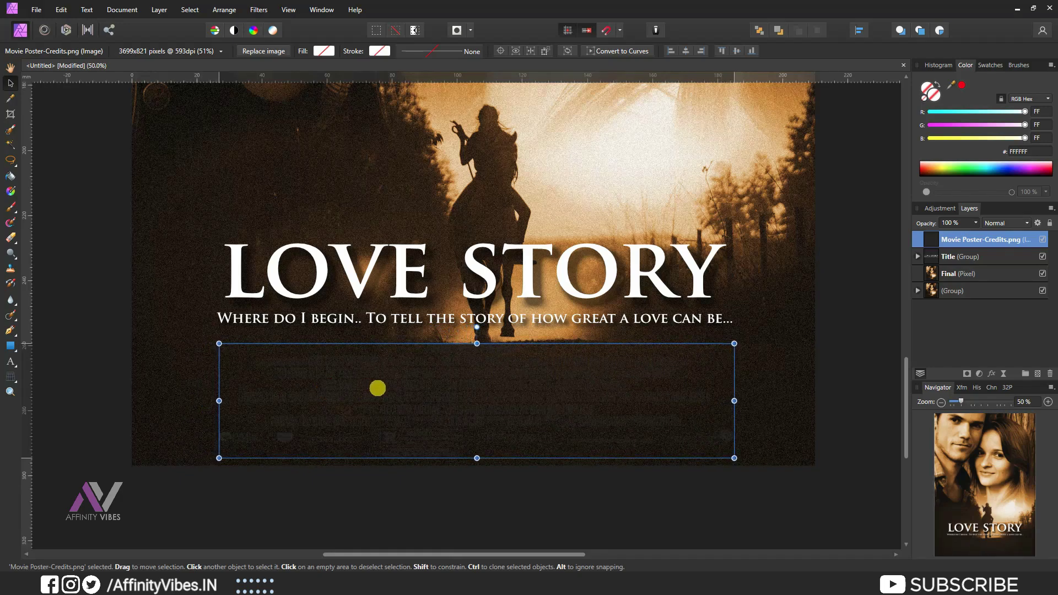
pyautogui.click(992, 372)
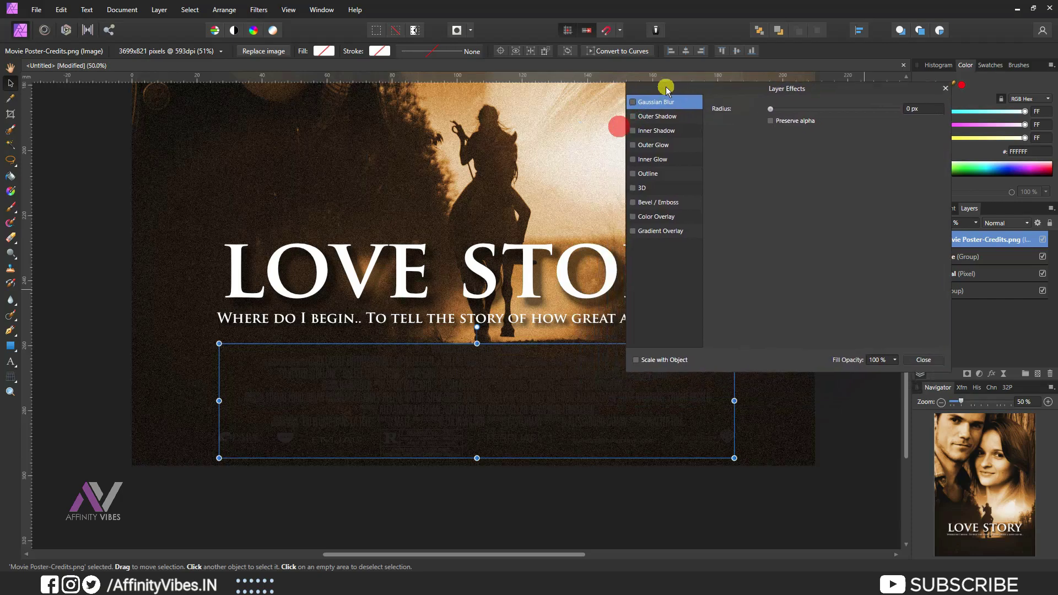
# Add a white Color Overlay effect to the credits image.
pyautogui.moveTo(619, 126); pyautogui.dragTo(702, 78)
pyautogui.click(669, 207)
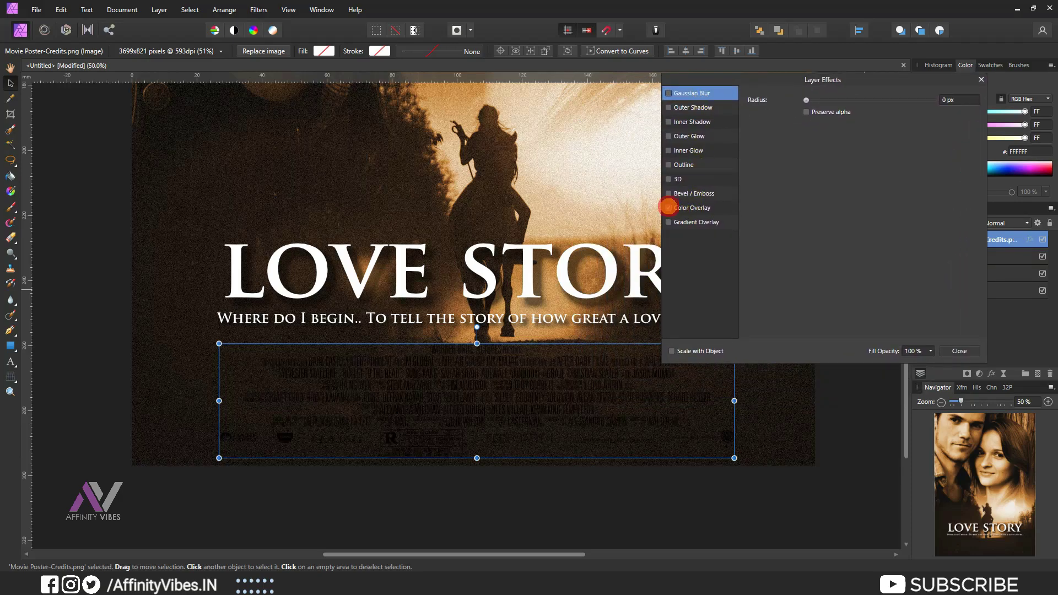
pyautogui.click(670, 208)
pyautogui.click(824, 126)
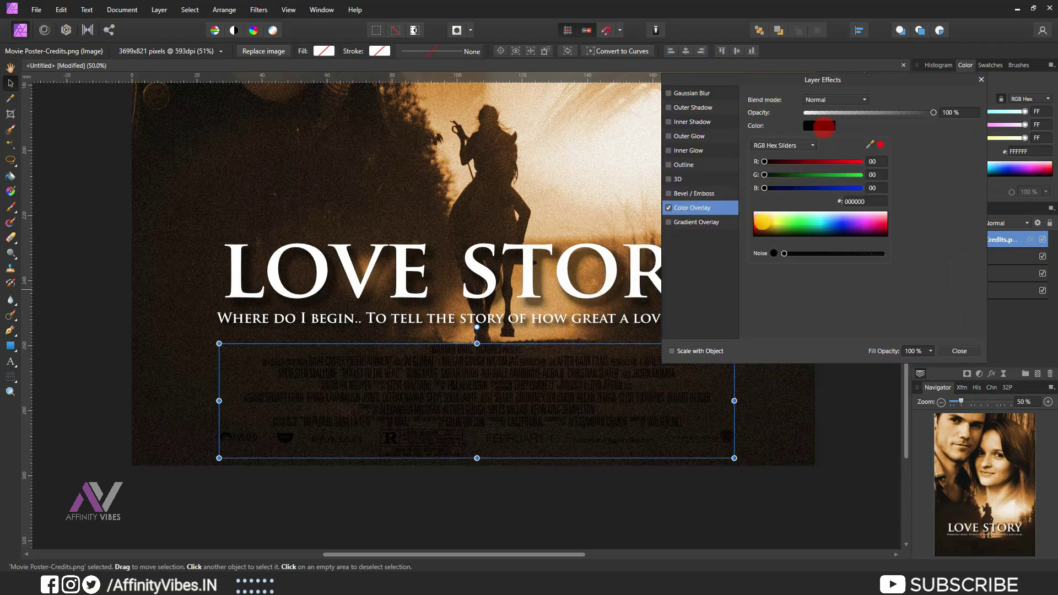
pyautogui.click(755, 215)
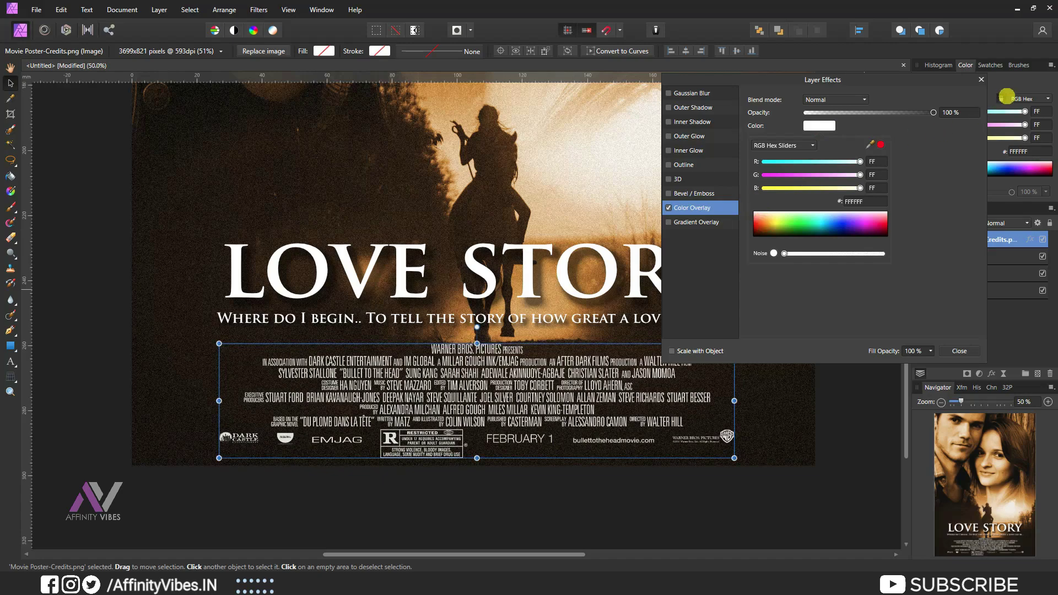
pyautogui.click(977, 79)
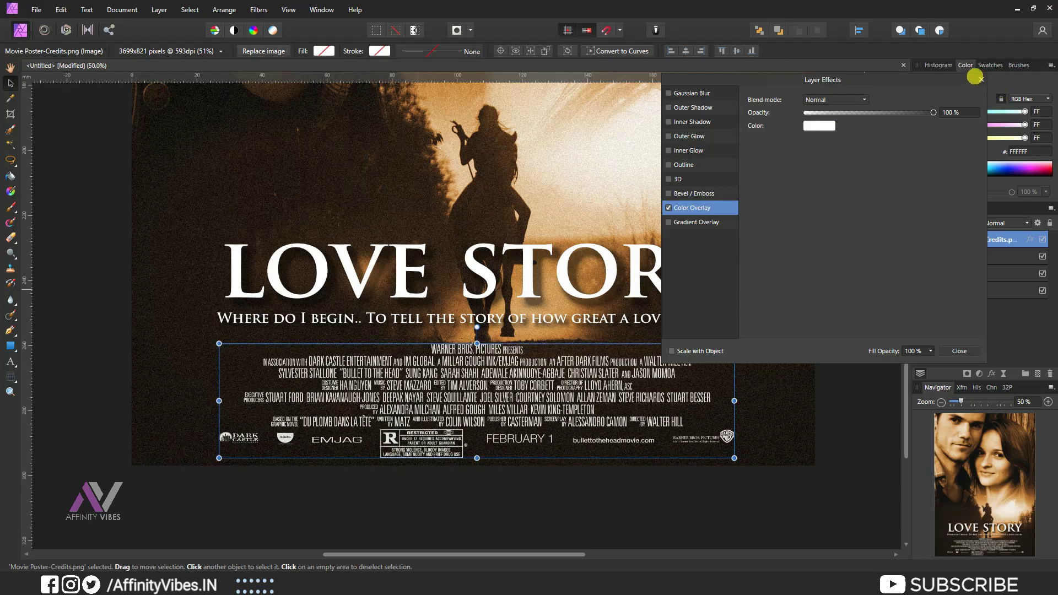
pyautogui.click(982, 79)
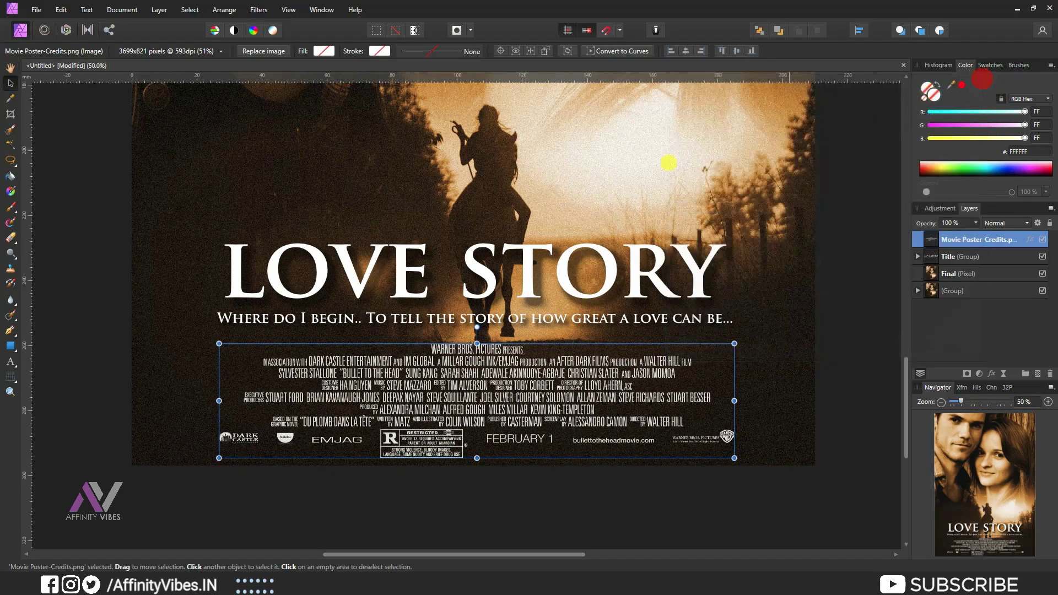
# Nudge the credits block down slightly and fit the whole poster in view.
pyautogui.press('Up')
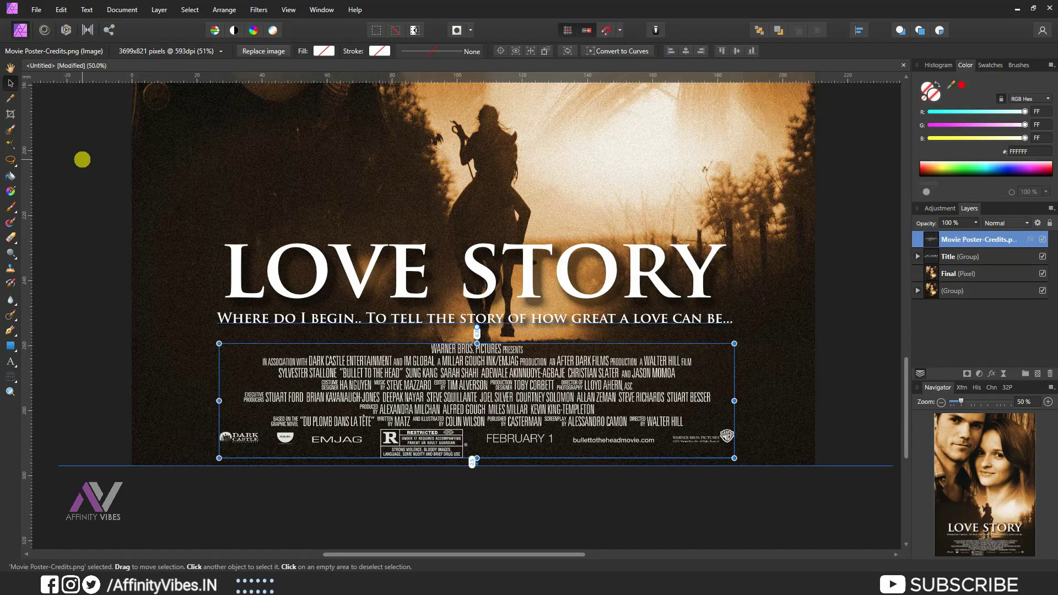
pyautogui.press('Down')
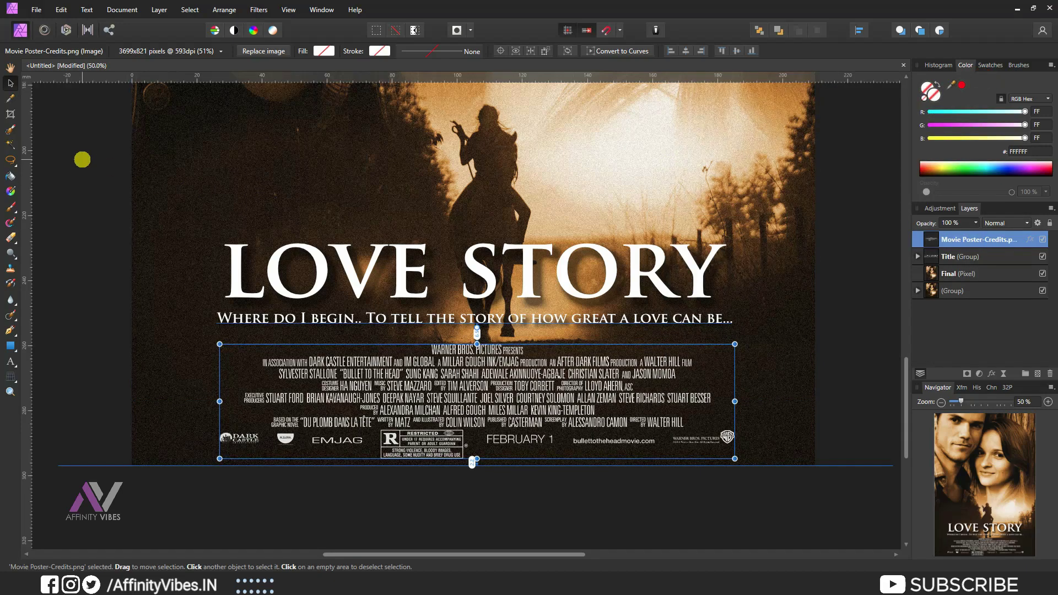
pyautogui.hotkey('ctrl', '0')
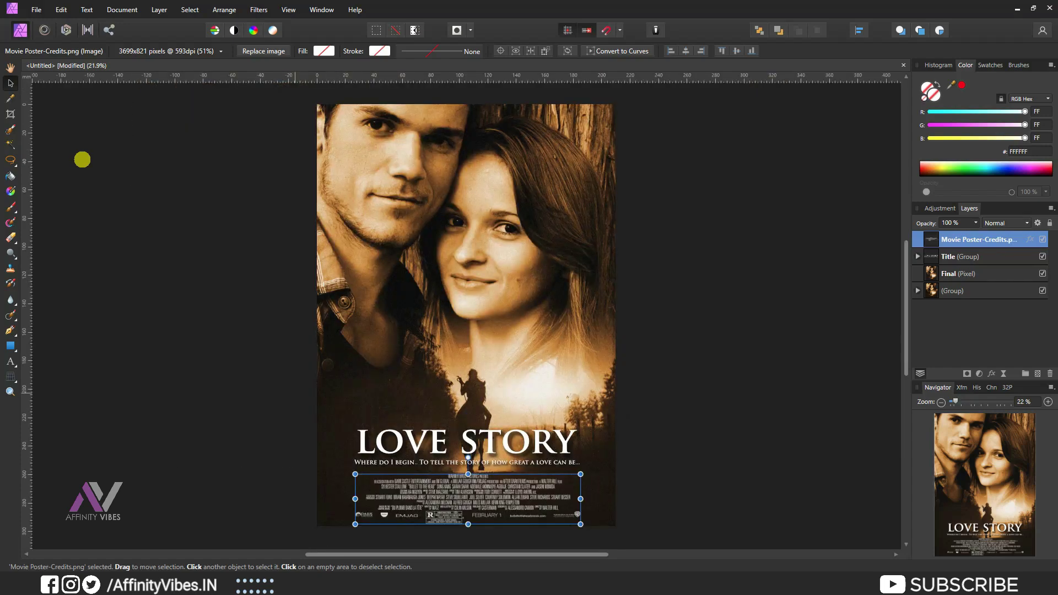
pyautogui.click(10, 67)
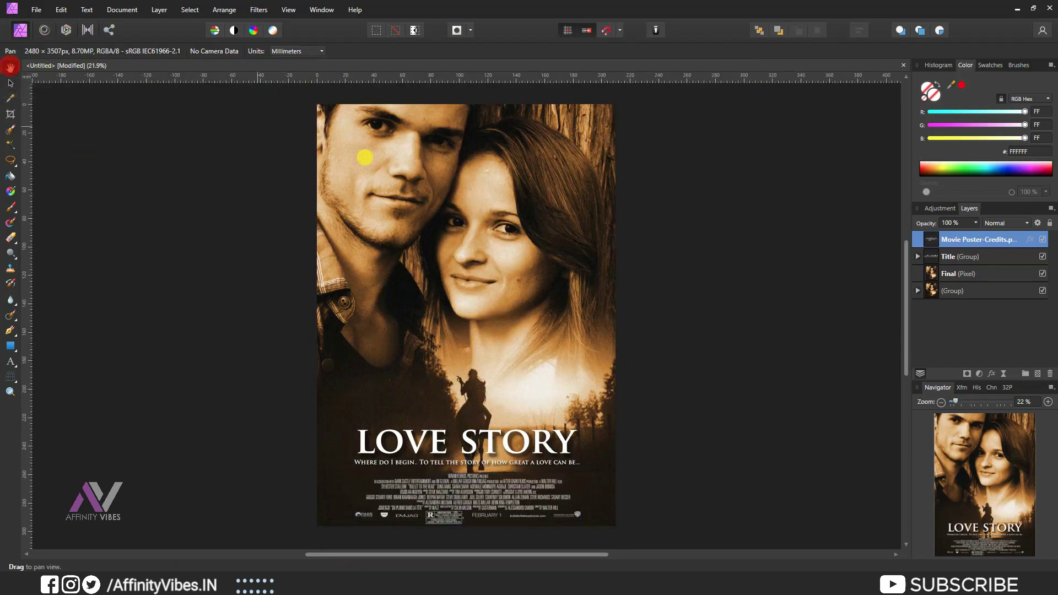
# Zoom in and type 'a film by affinity vibes' as new Bebas Neue artistic text.
pyautogui.scroll(5, 461, 473)
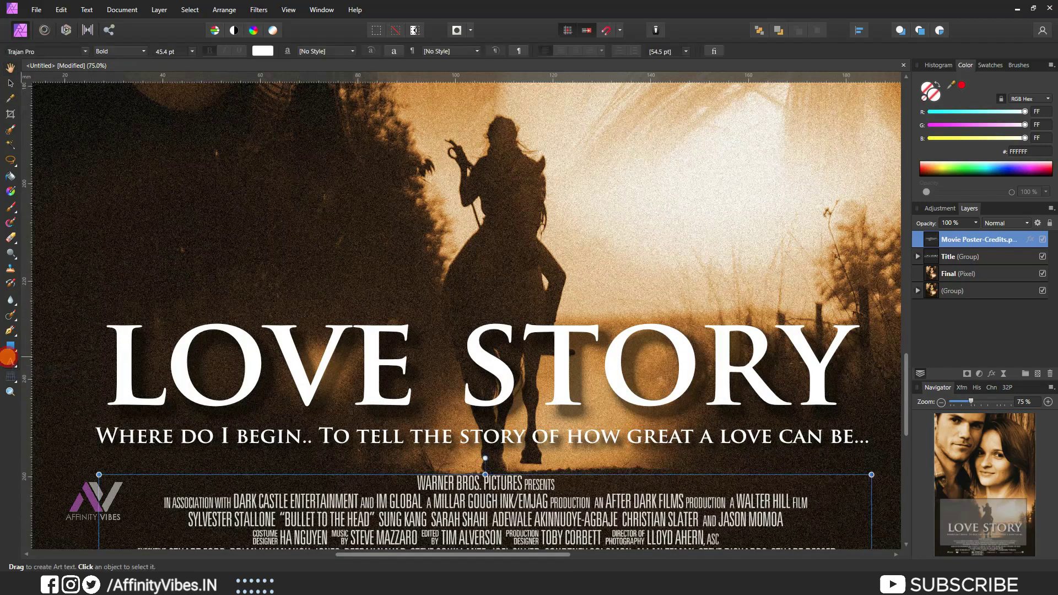
pyautogui.press('t')
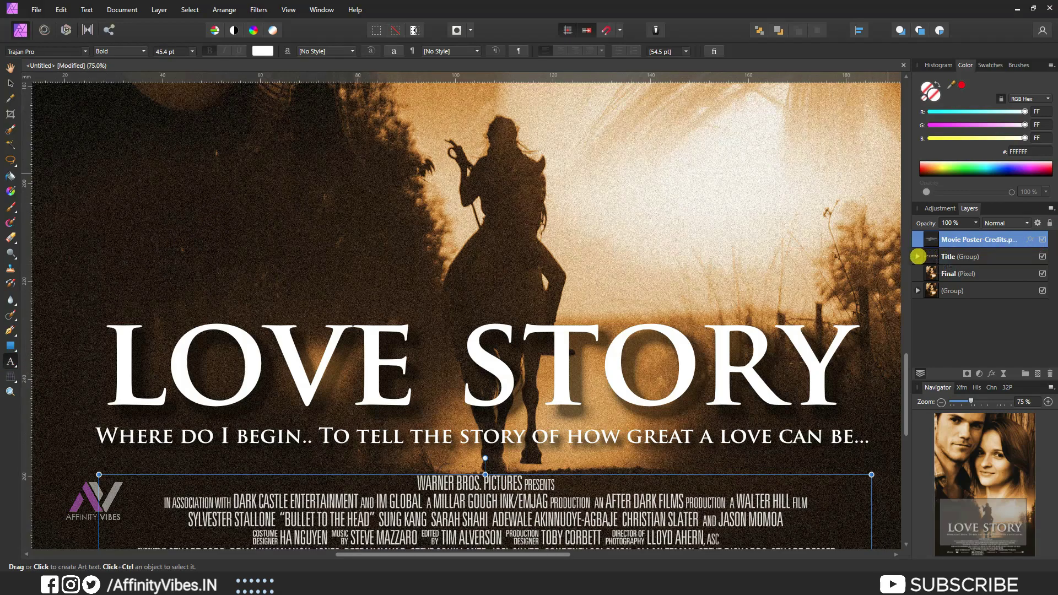
pyautogui.click(918, 256)
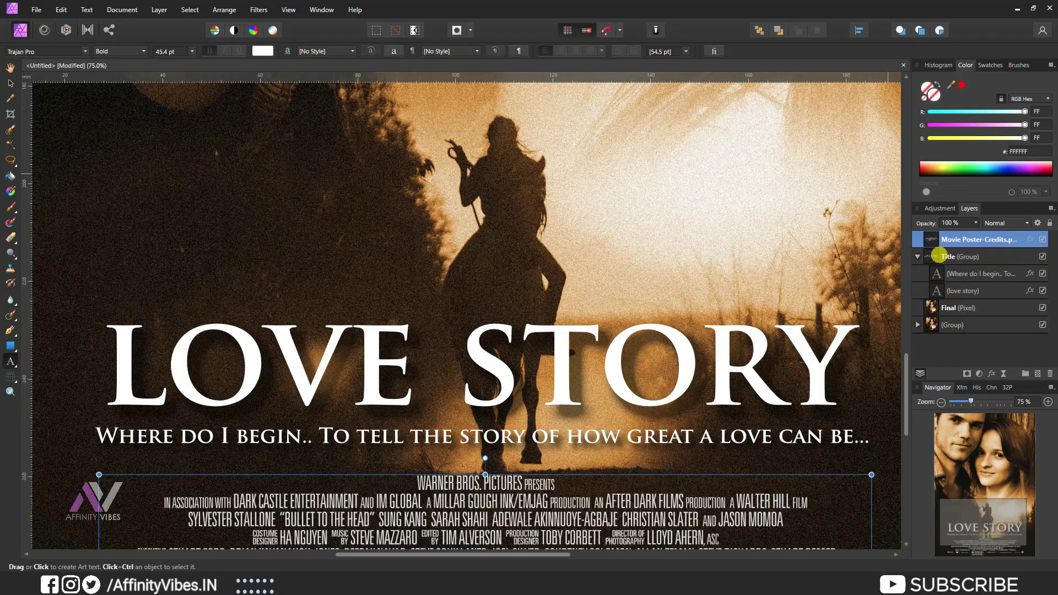
pyautogui.click(917, 256)
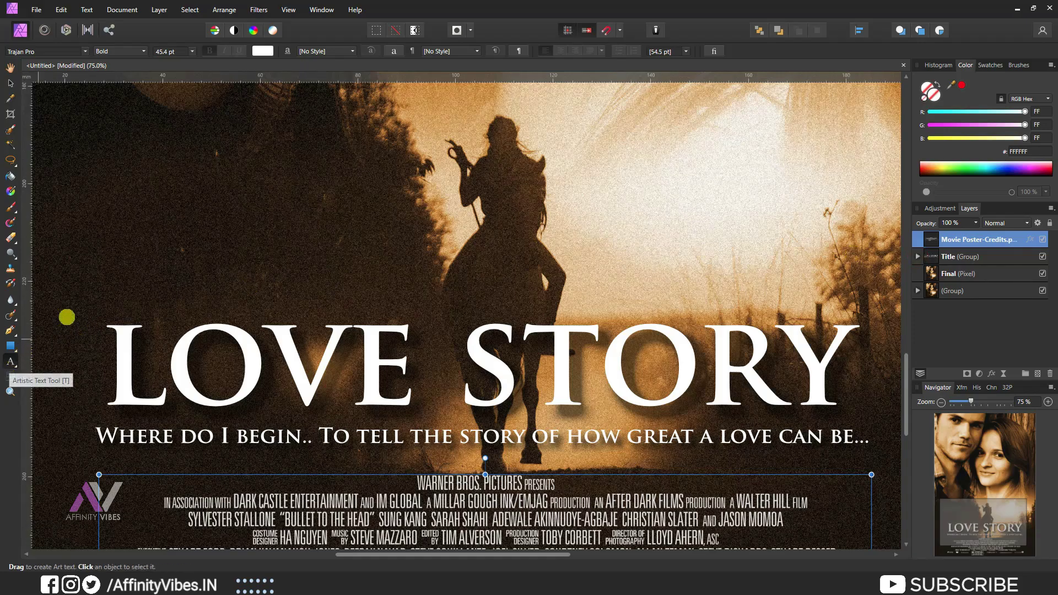
pyautogui.click(283, 222)
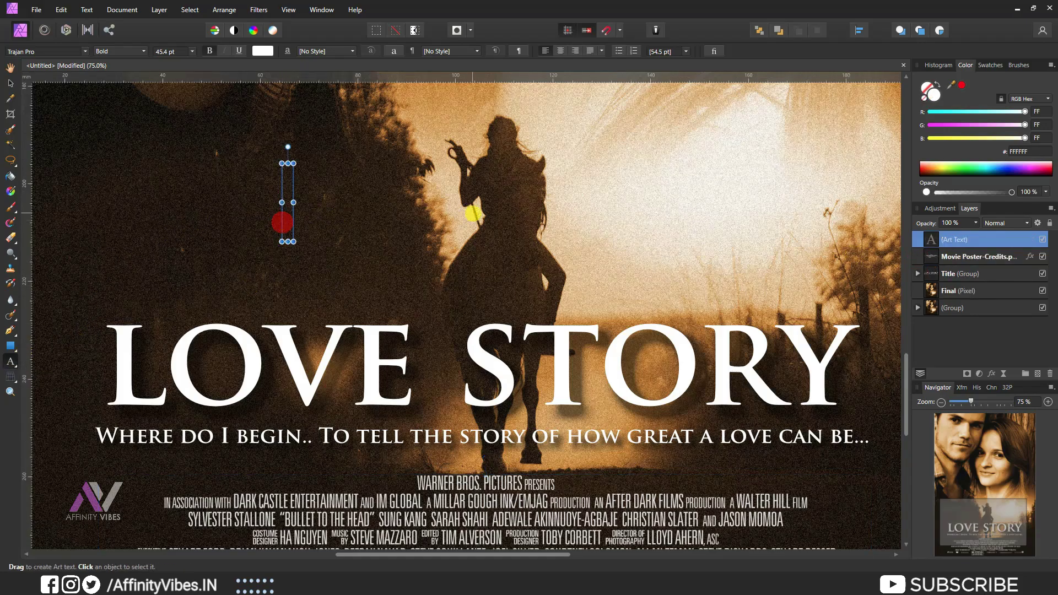
pyautogui.click(44, 51)
pyautogui.write('be')
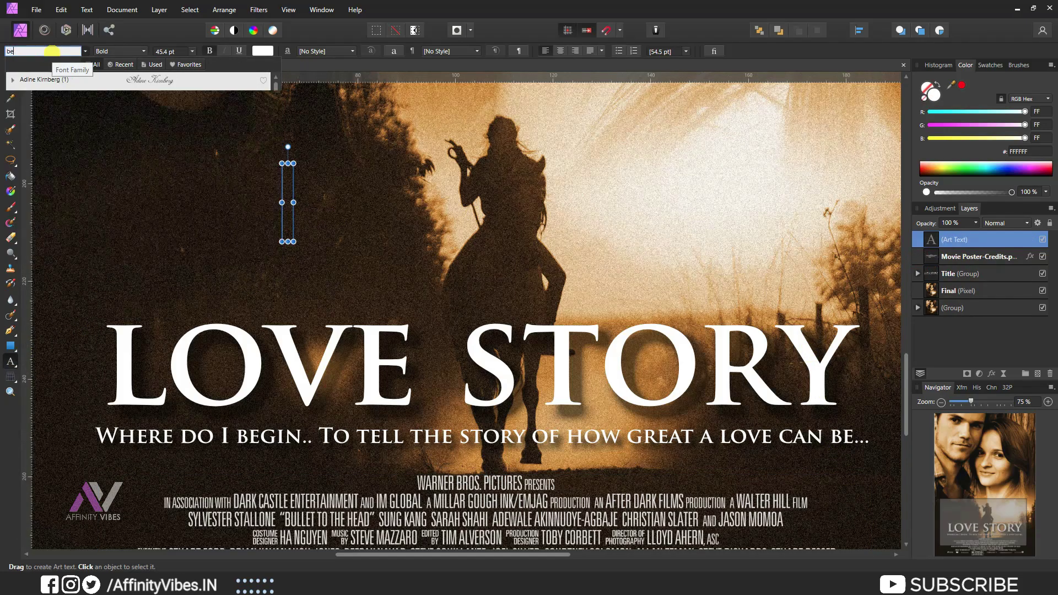
pyautogui.write('b')
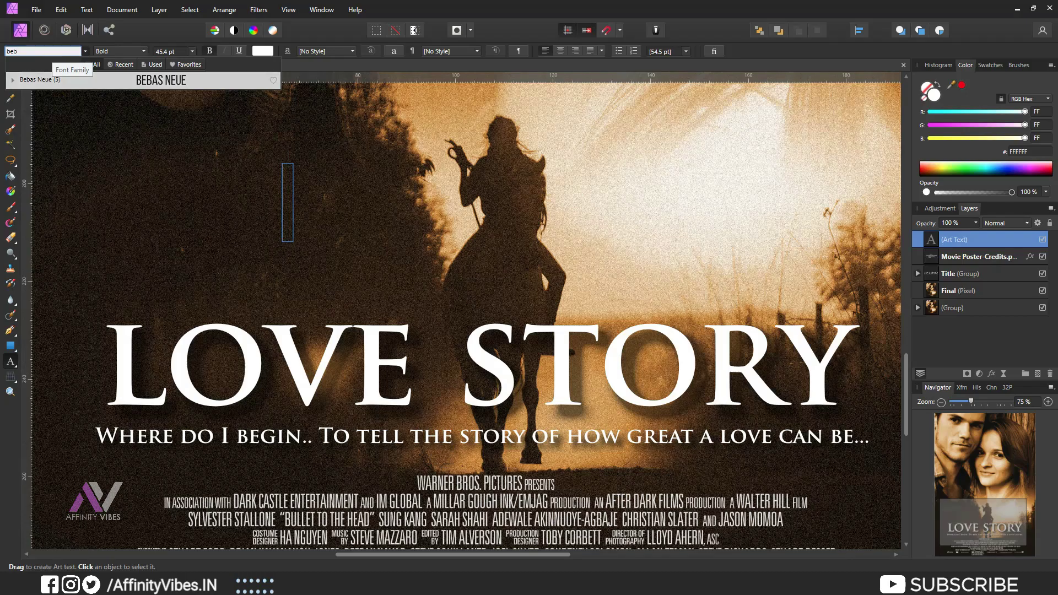
pyautogui.click(59, 80)
pyautogui.click(287, 195)
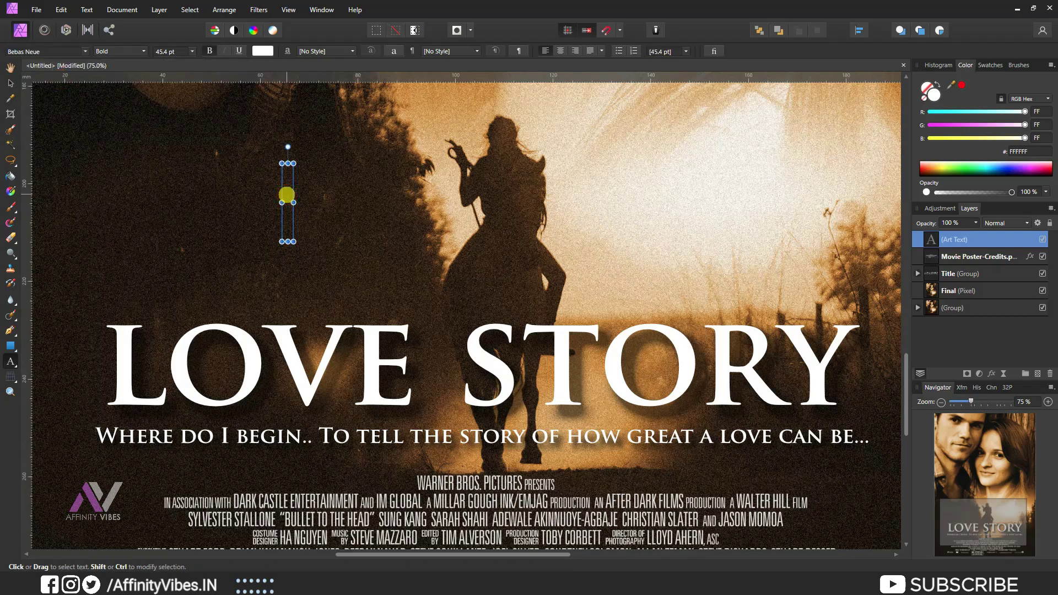
pyautogui.write('a film by affinity vibes')
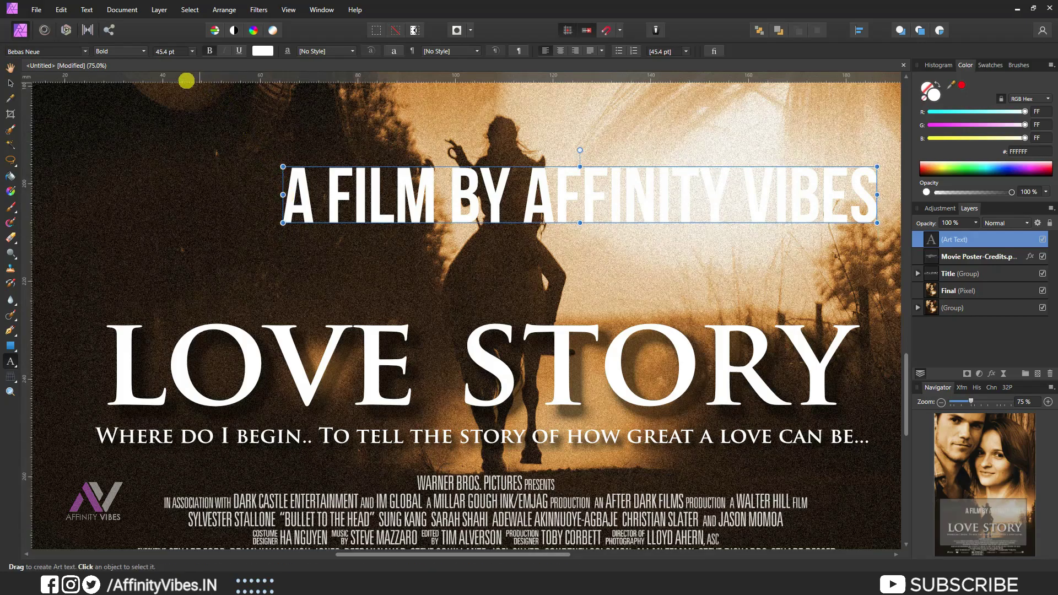
# Set the line to 14 pt Book weight and move it above the LOVE STORY title.
pyautogui.click(340, 183)
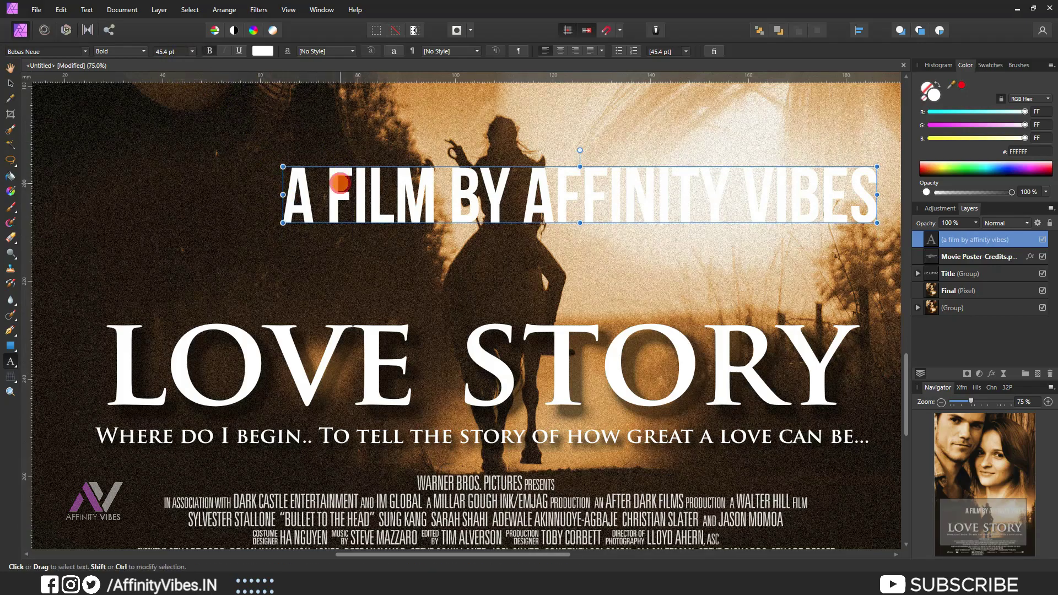
pyautogui.hotkey('ctrl', 'a')
pyautogui.click(190, 51)
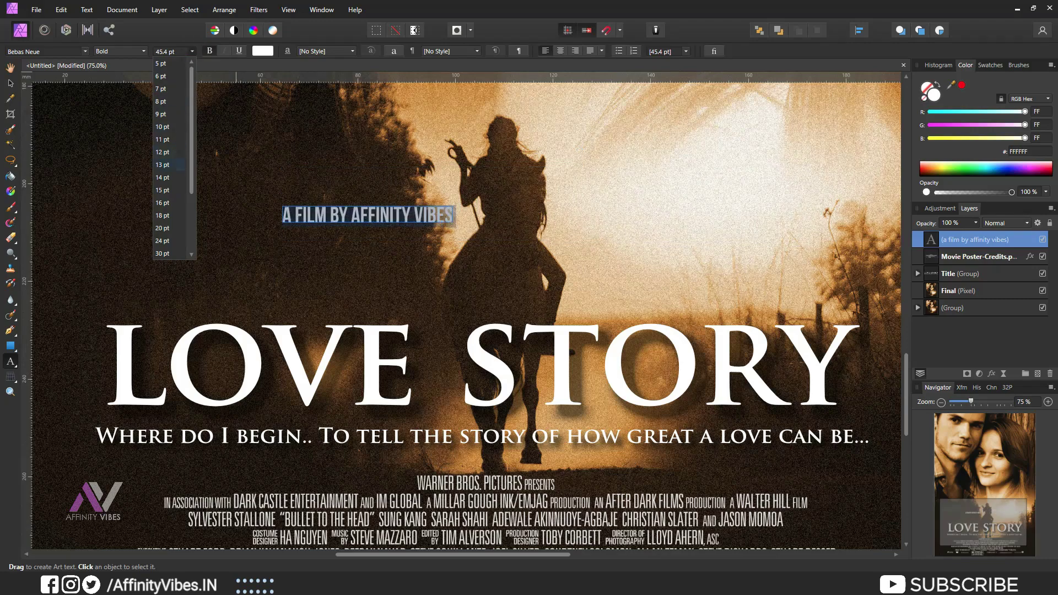
pyautogui.click(165, 177)
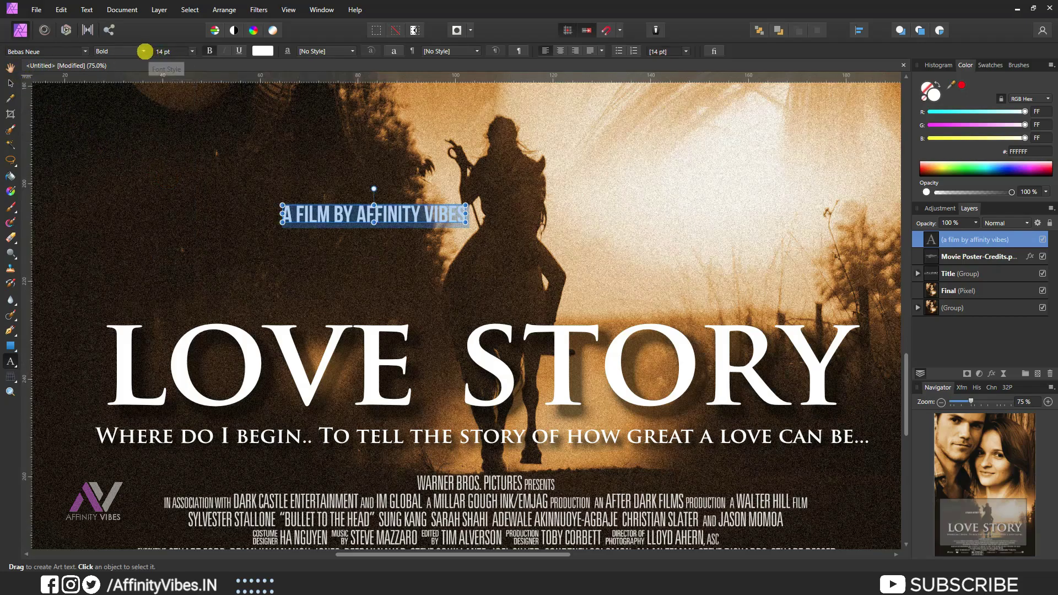
pyautogui.click(143, 51)
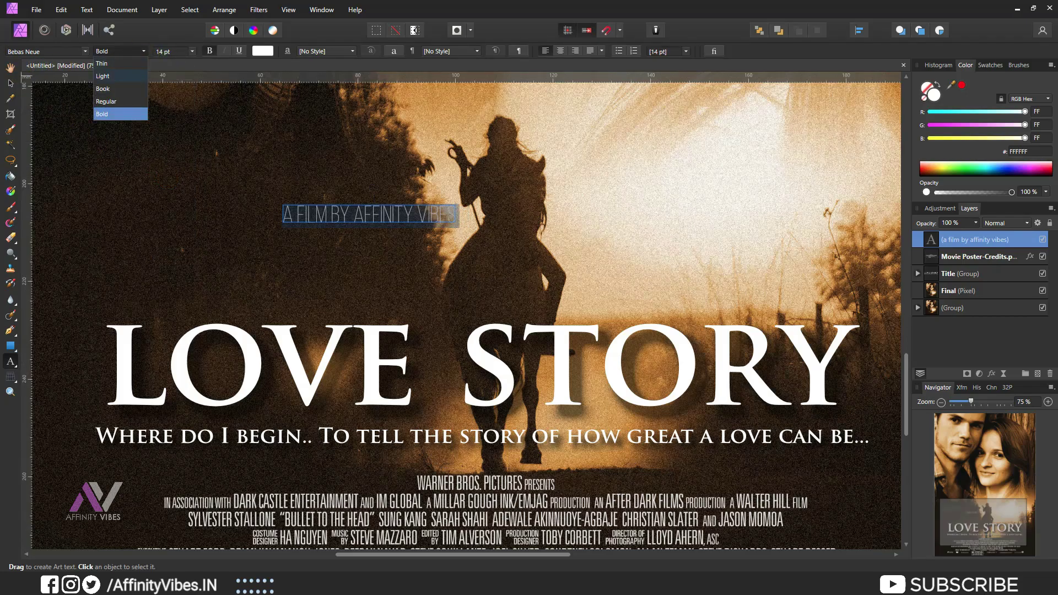
pyautogui.click(119, 90)
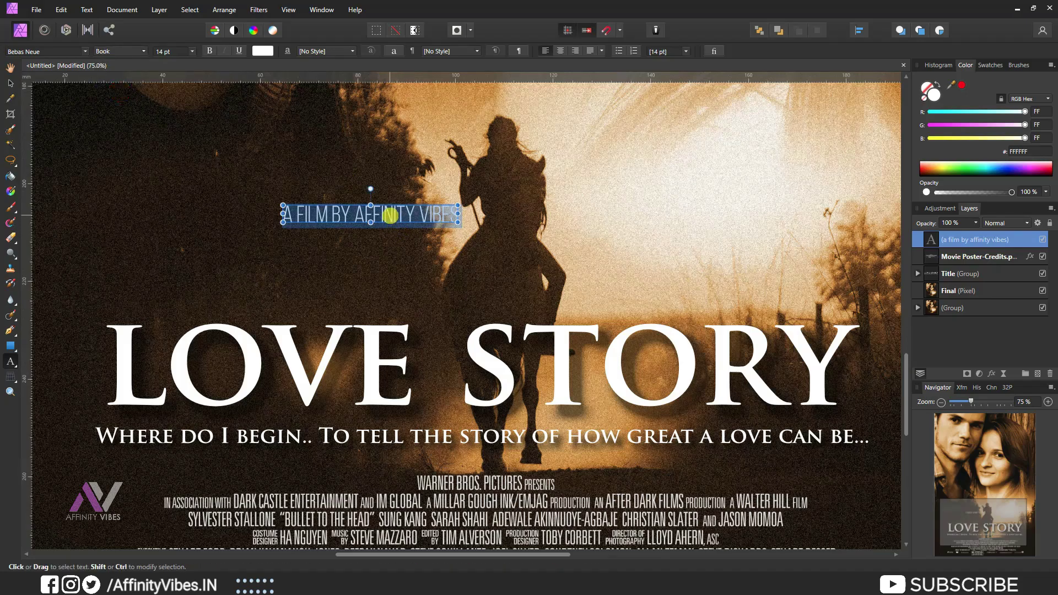
pyautogui.click(11, 82)
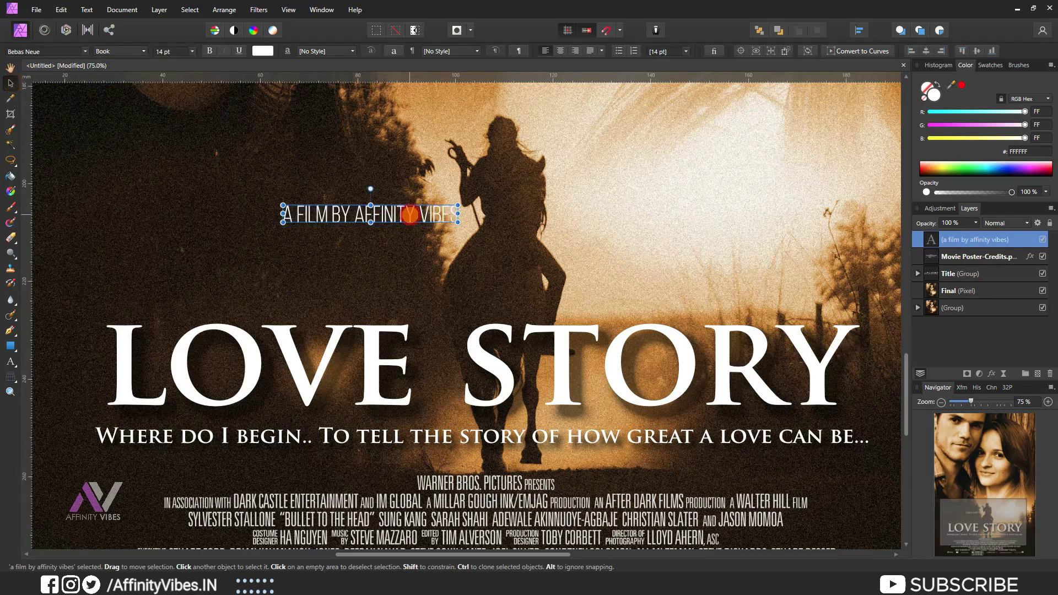
pyautogui.moveTo(410, 216); pyautogui.dragTo(538, 298)
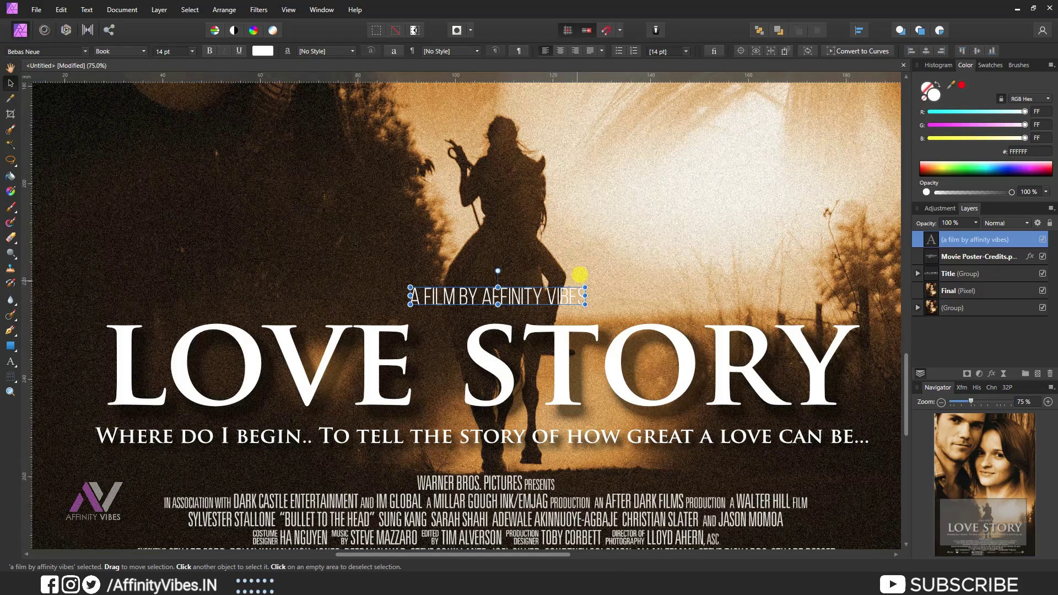
# Increase the 'A FILM BY' line's letter spacing to 400 and recentre it above the title.
pyautogui.hotkey('ctrl', 't')
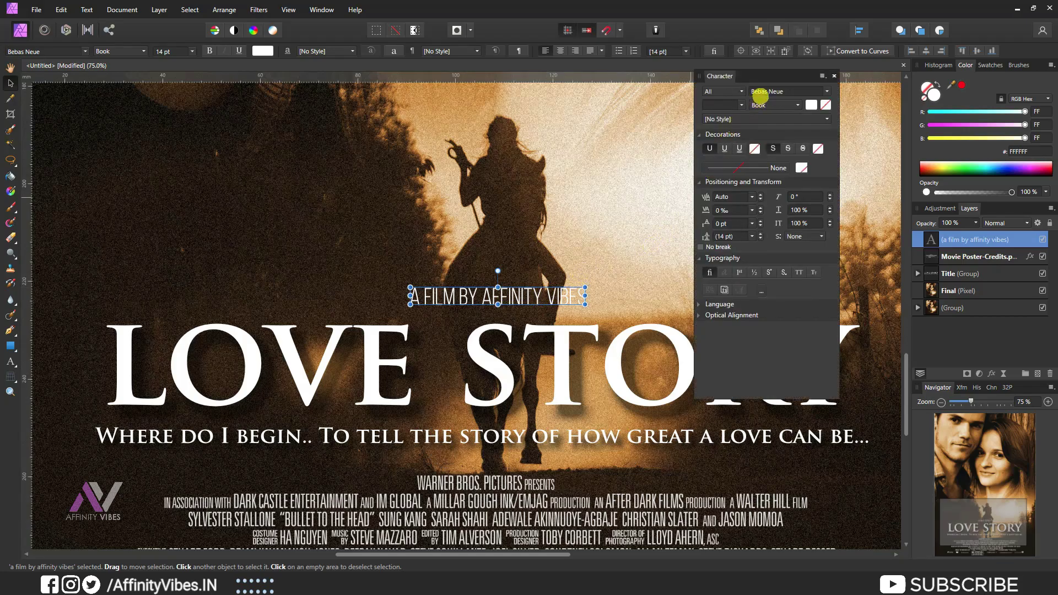
pyautogui.moveTo(763, 75); pyautogui.dragTo(824, 64)
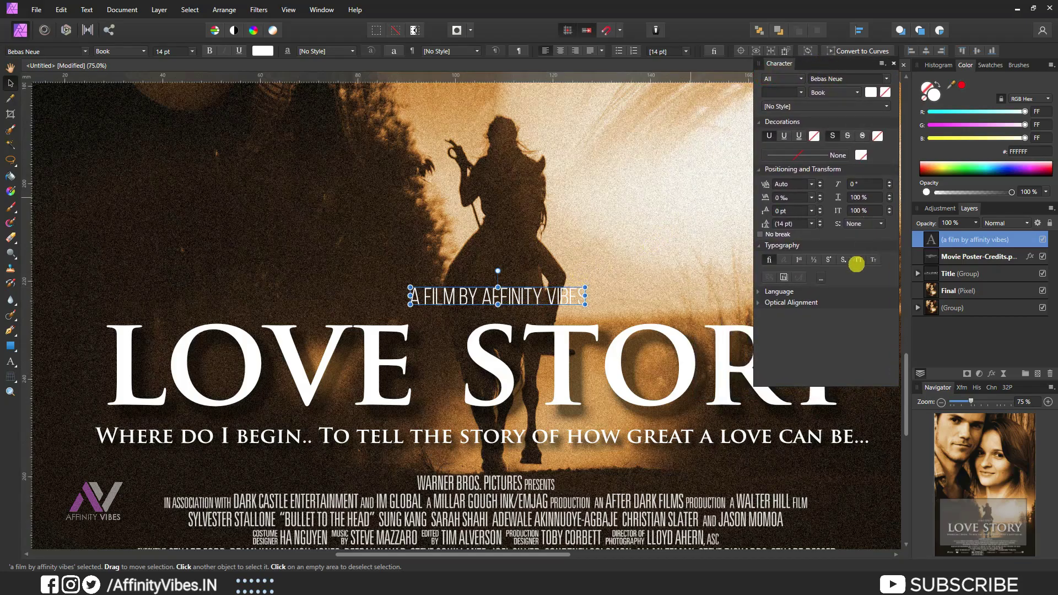
pyautogui.moveTo(528, 293); pyautogui.dragTo(528, 294)
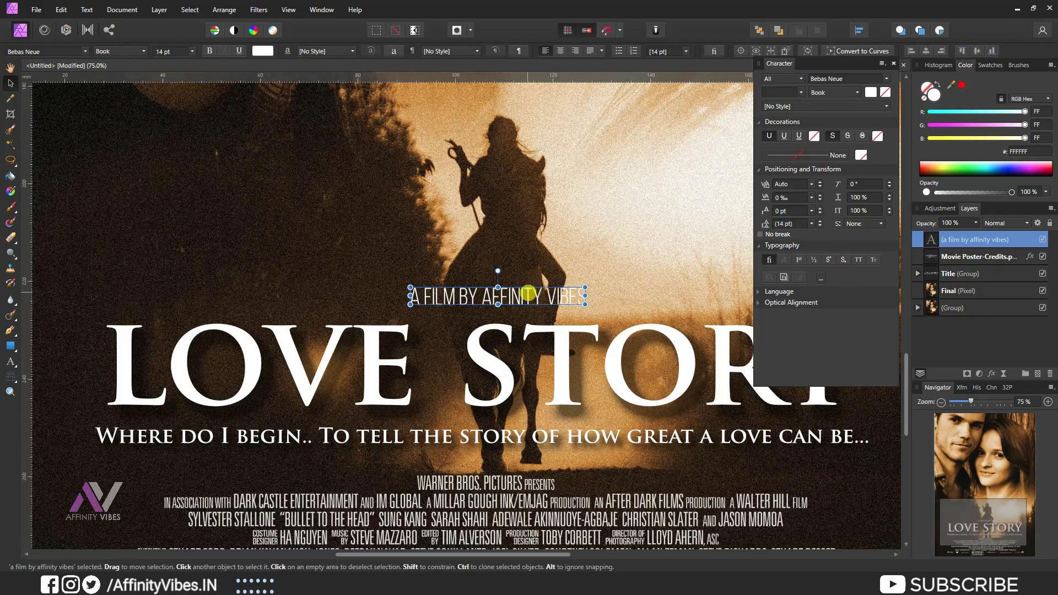
pyautogui.moveTo(766, 198); pyautogui.dragTo(790, 198)
pyautogui.click(789, 197)
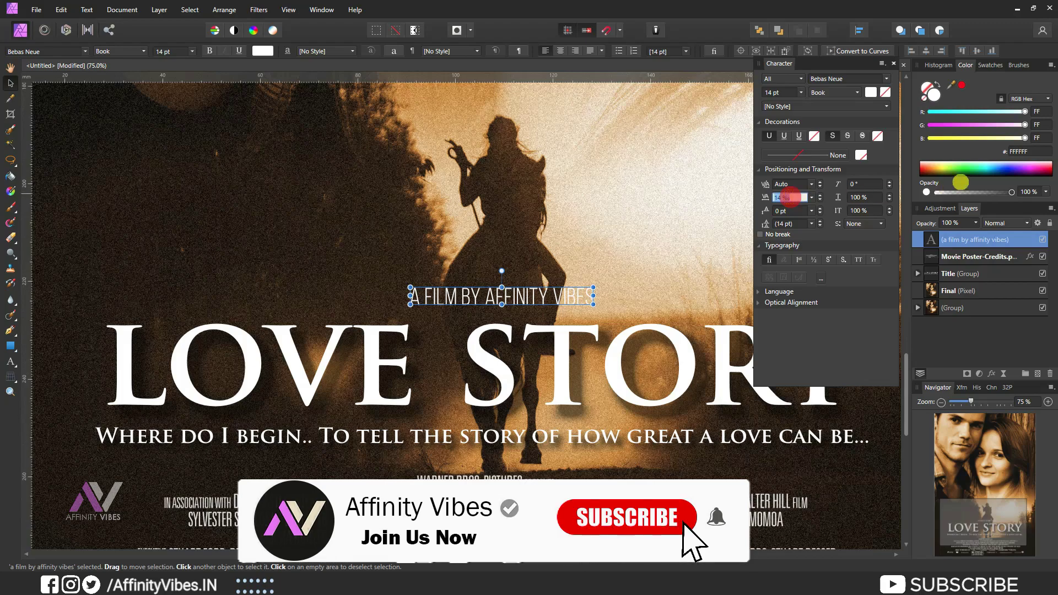
pyautogui.write('100')
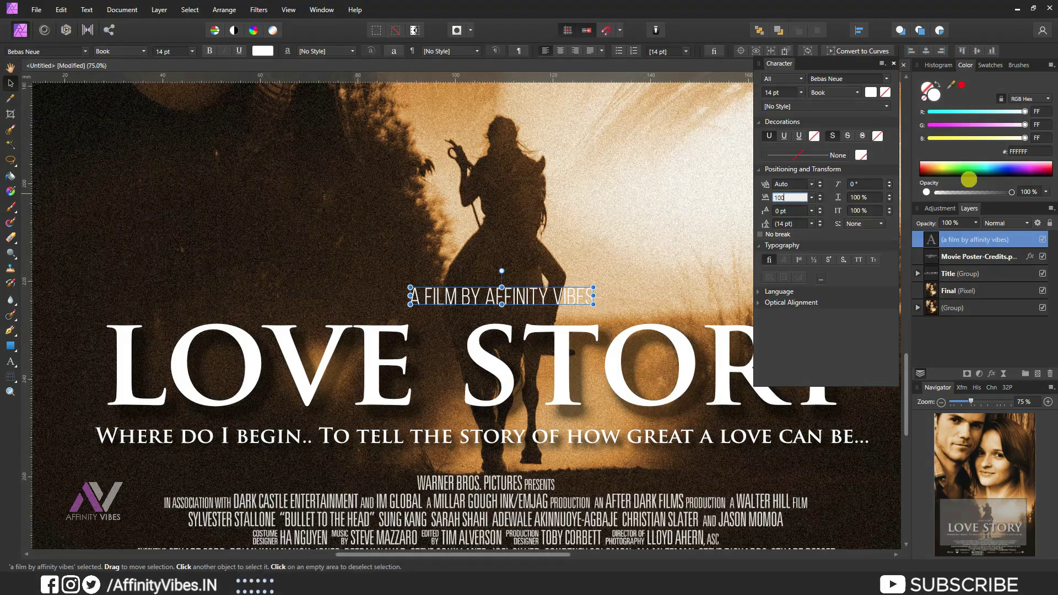
pyautogui.press('Return')
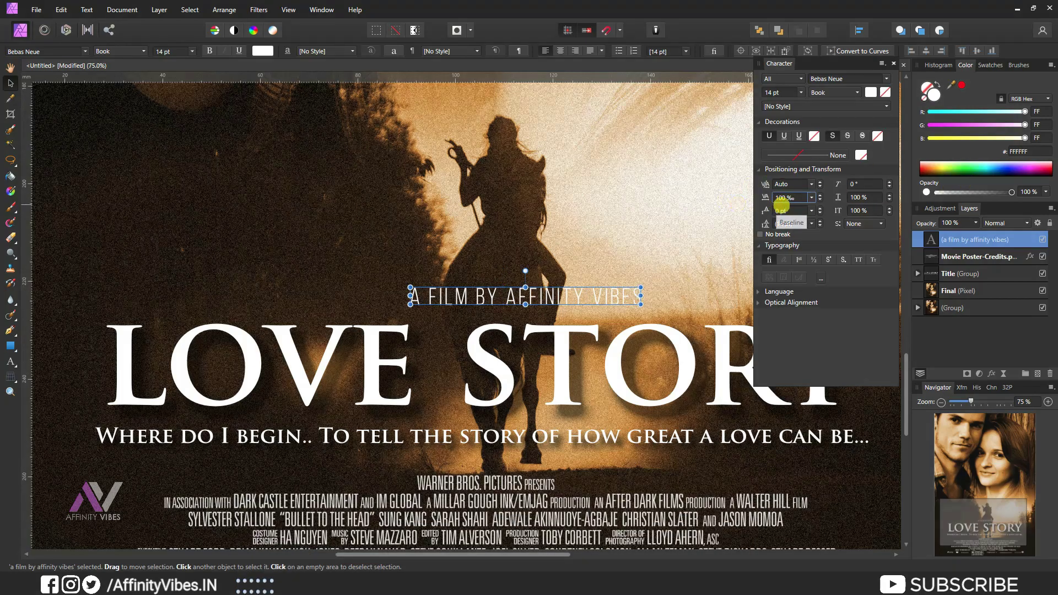
pyautogui.click(789, 199)
pyautogui.write('200')
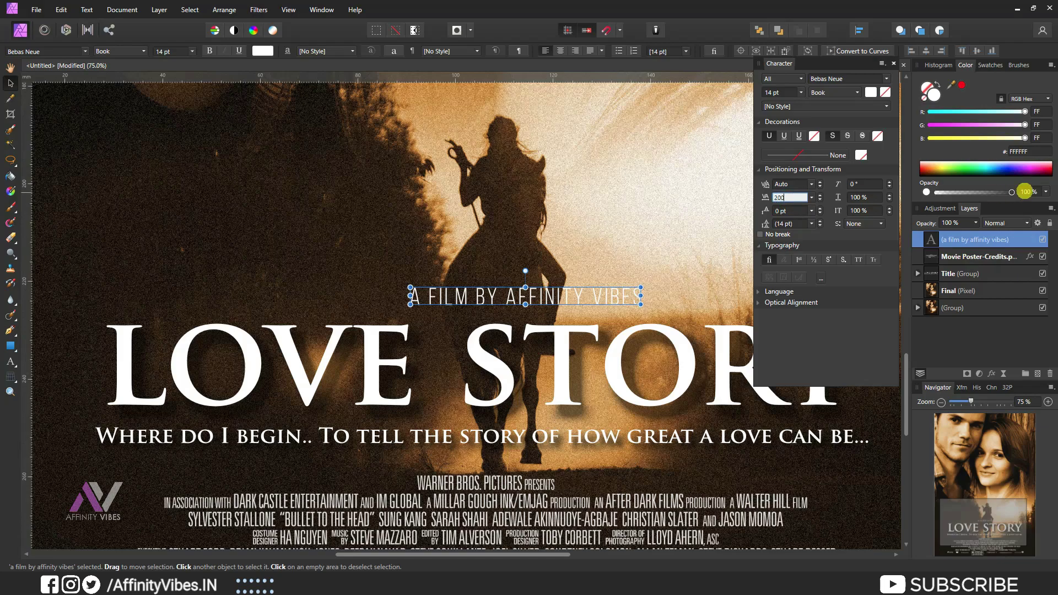
pyautogui.press('Return')
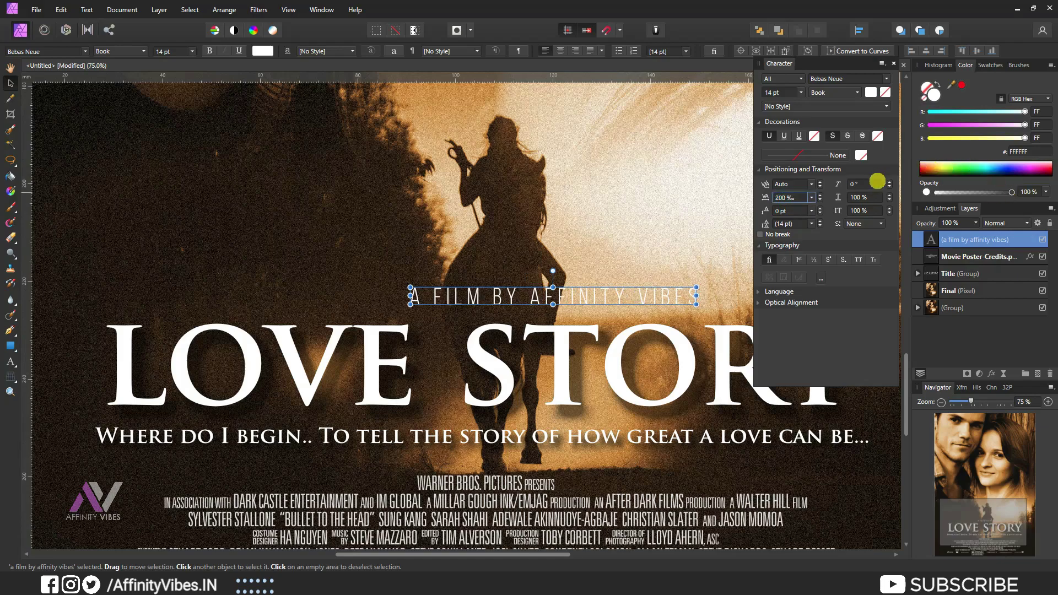
pyautogui.click(793, 200)
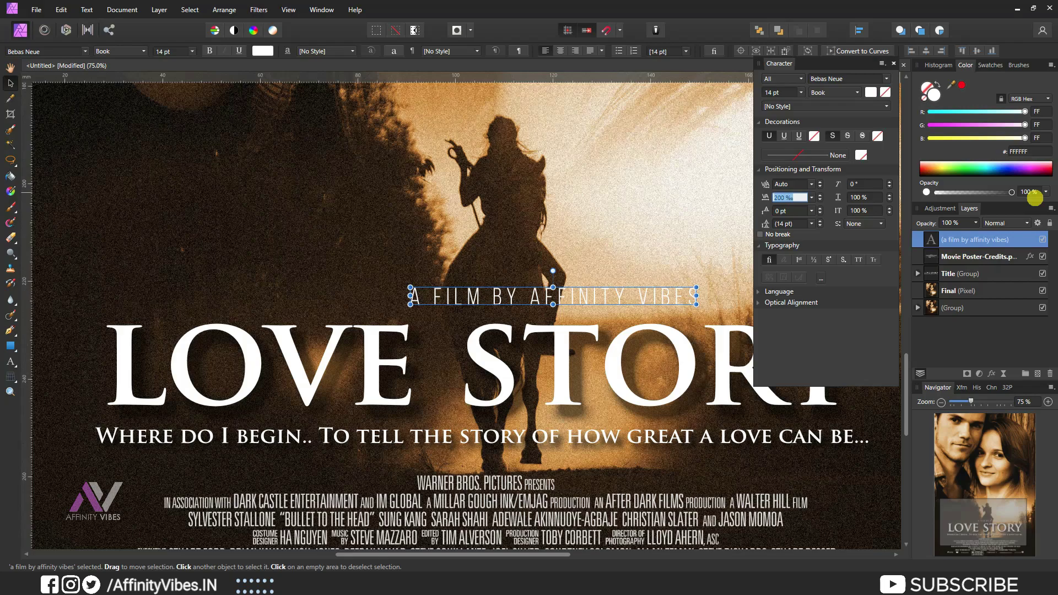
pyautogui.write('400')
pyautogui.press('Return')
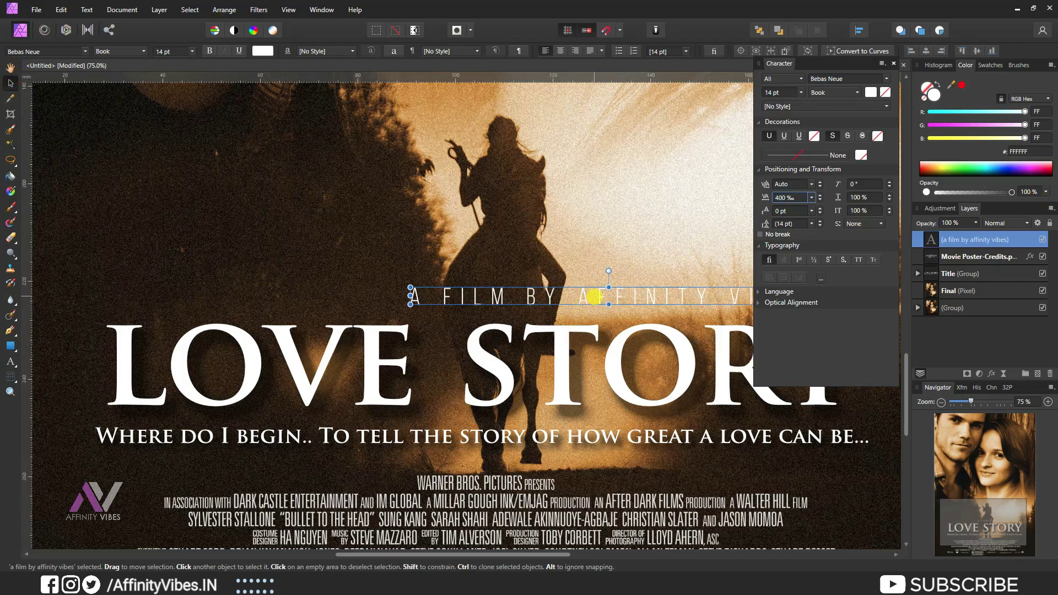
pyautogui.moveTo(596, 296); pyautogui.dragTo(498, 295)
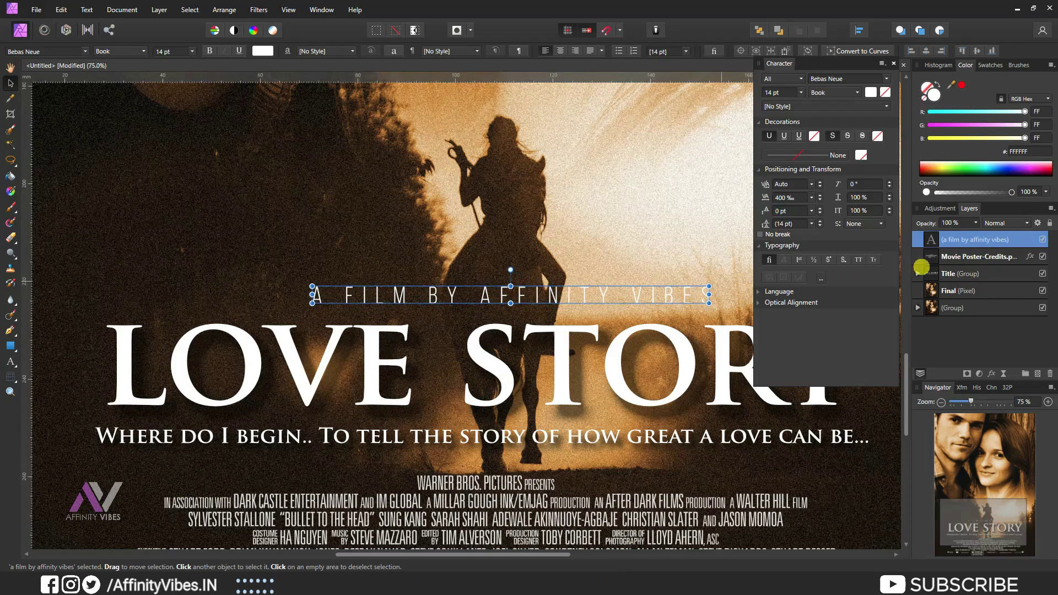
# Give the 'A FILM BY' line an Outer Shadow: radius 3.2 px, offset 4.7 px, intensity 78%.
pyautogui.click(894, 64)
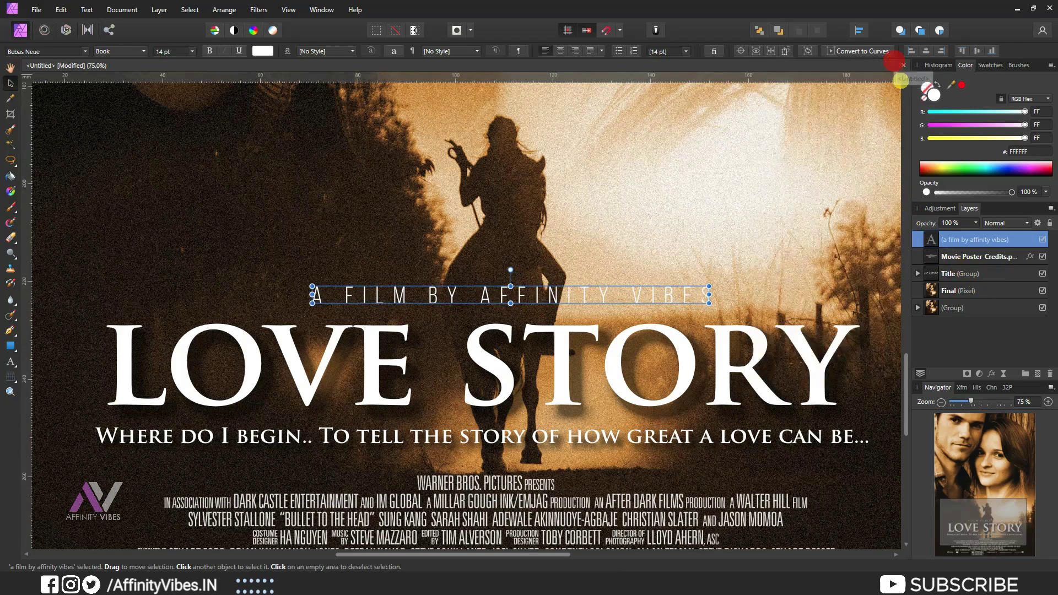
pyautogui.click(992, 375)
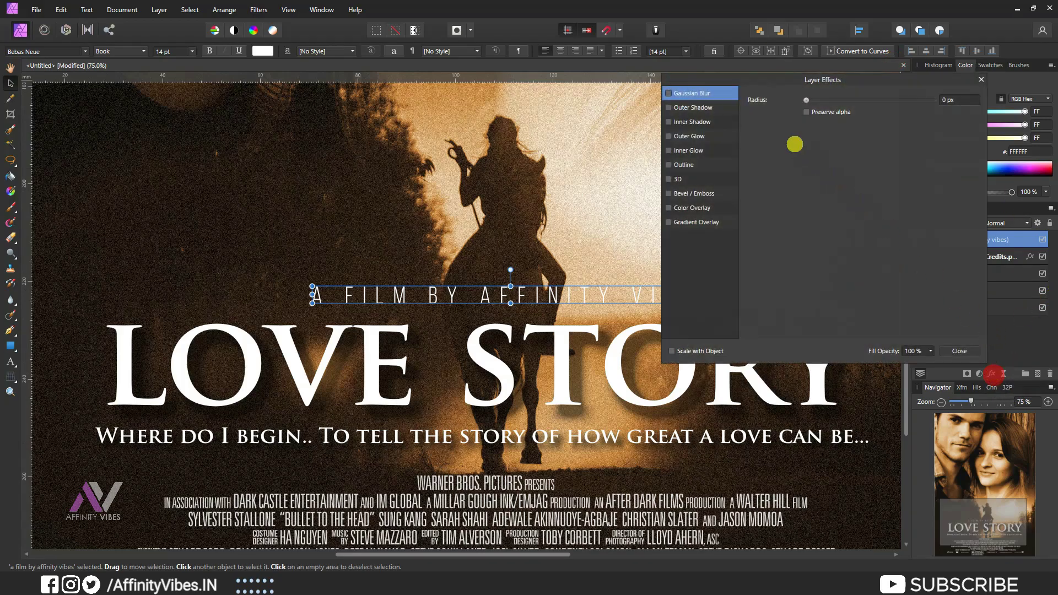
pyautogui.click(678, 107)
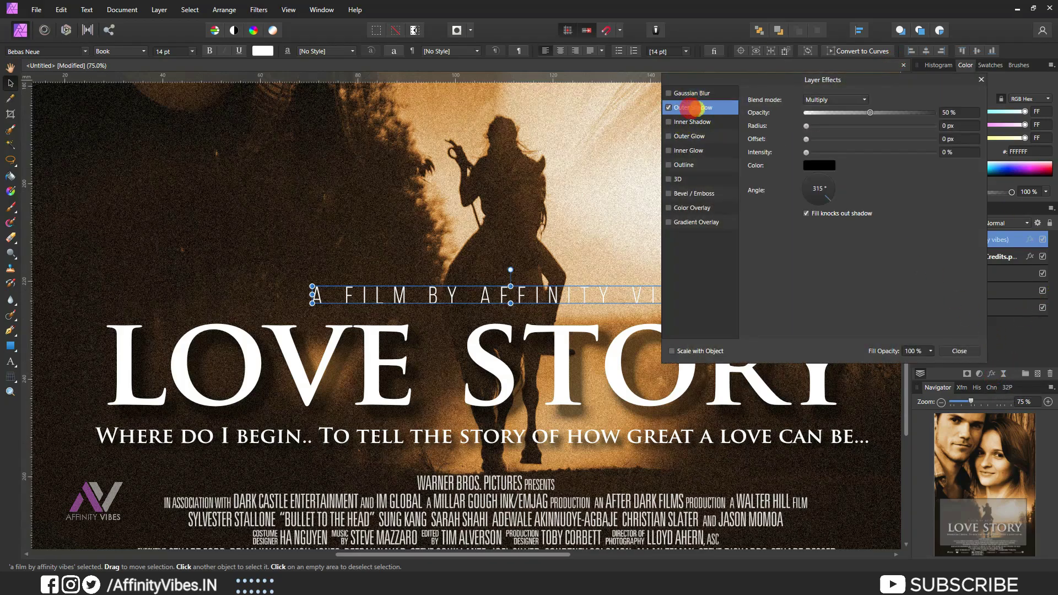
pyautogui.moveTo(806, 125); pyautogui.dragTo(841, 126)
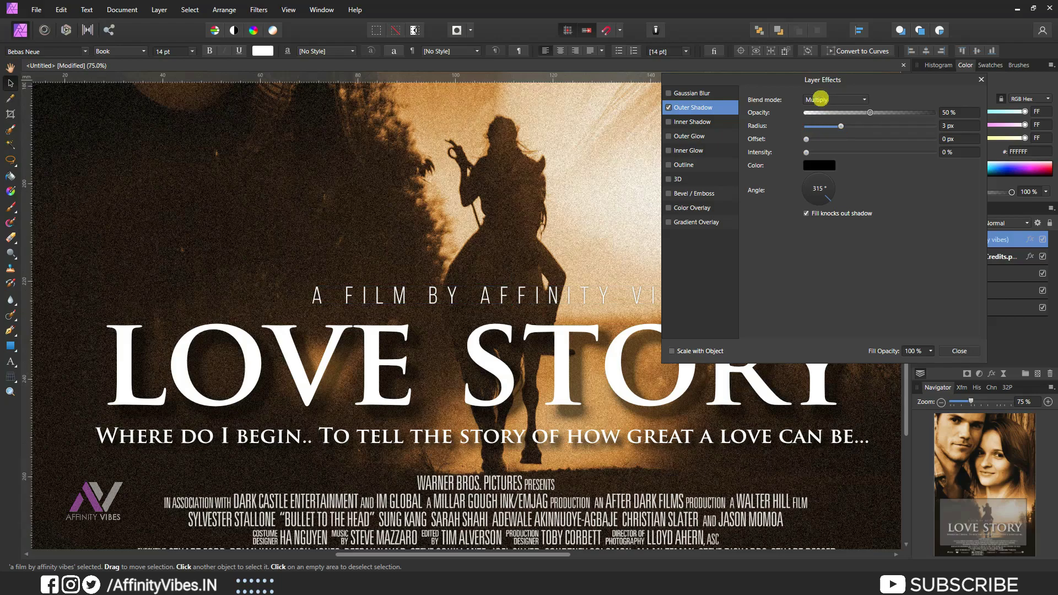
pyautogui.moveTo(794, 80); pyautogui.dragTo(880, 79)
pyautogui.moveTo(891, 139)
pyautogui.mouseDown()
pyautogui.moveTo(953, 139)
pyautogui.moveTo(923, 153)
pyautogui.mouseUp()
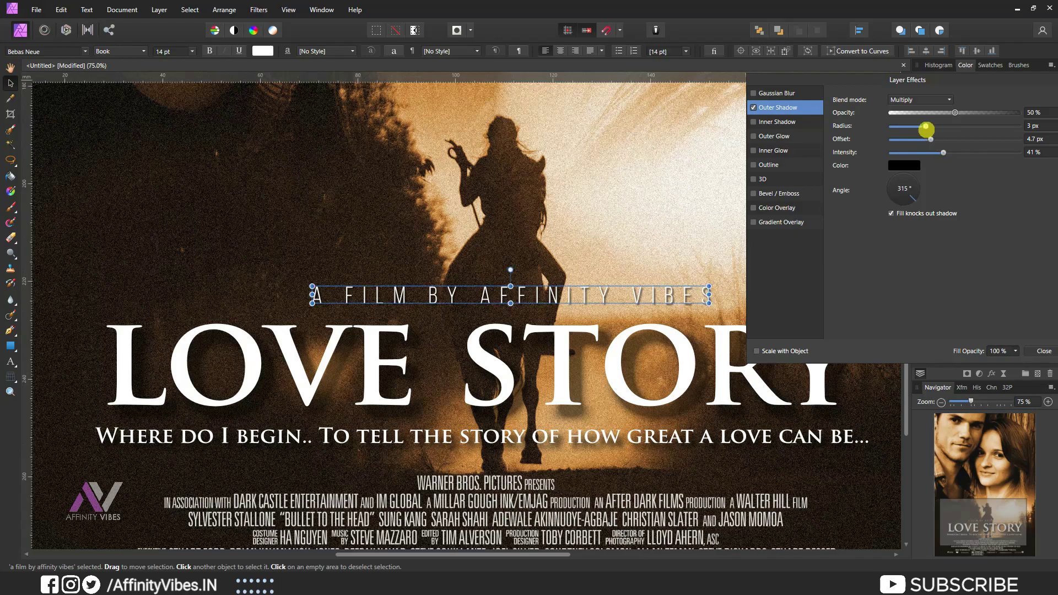
pyautogui.click(944, 152)
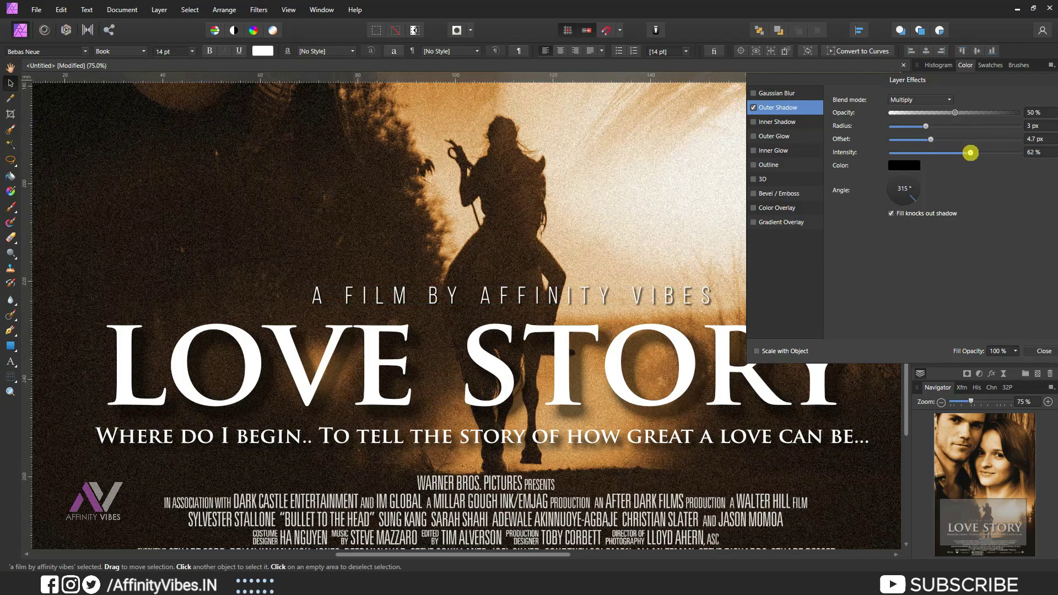
pyautogui.moveTo(925, 126); pyautogui.dragTo(985, 152)
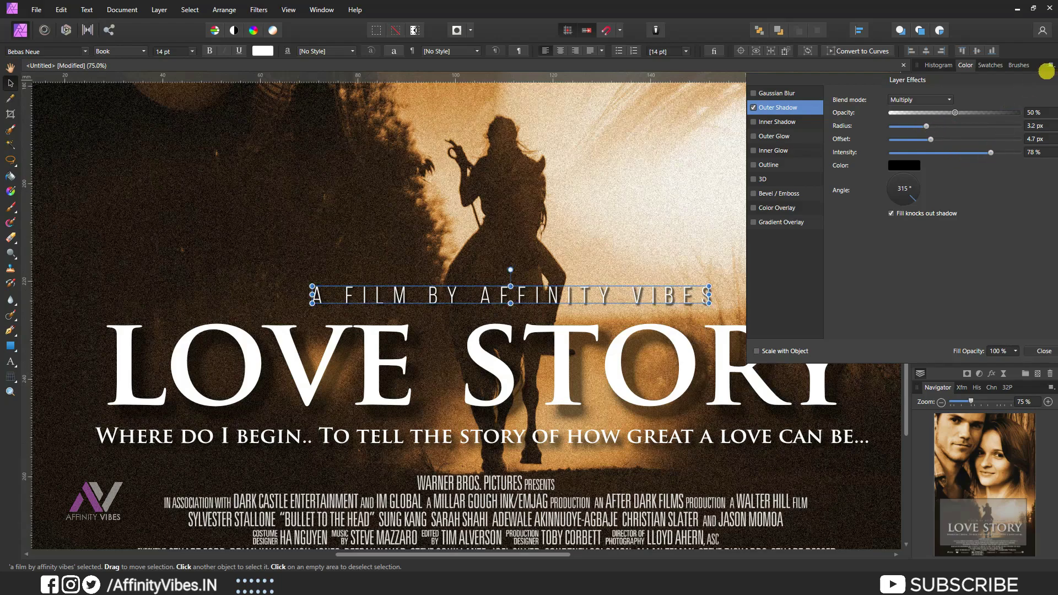
pyautogui.moveTo(854, 83); pyautogui.dragTo(651, 84)
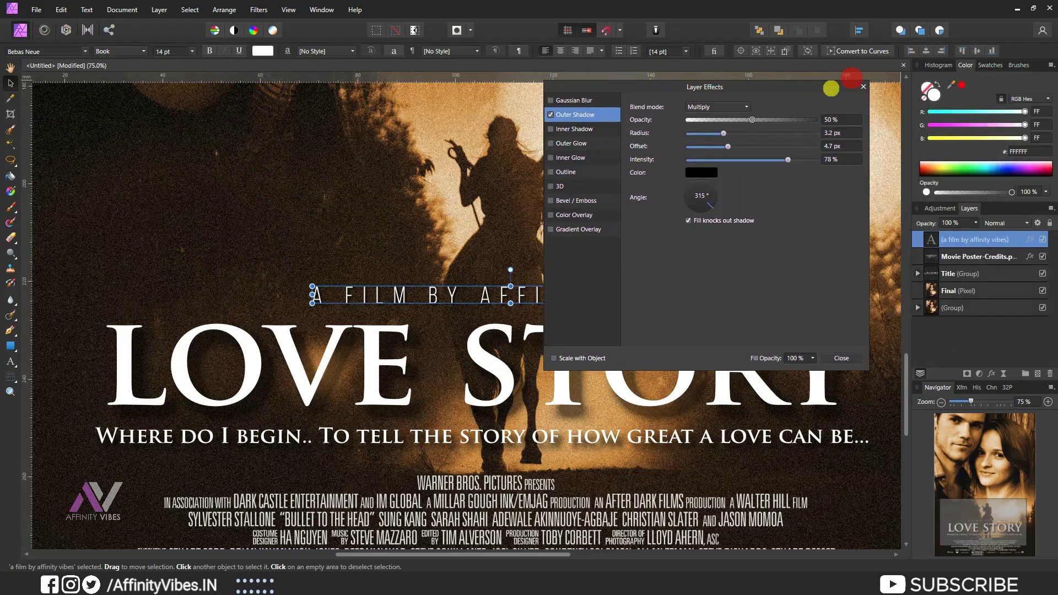
pyautogui.click(864, 85)
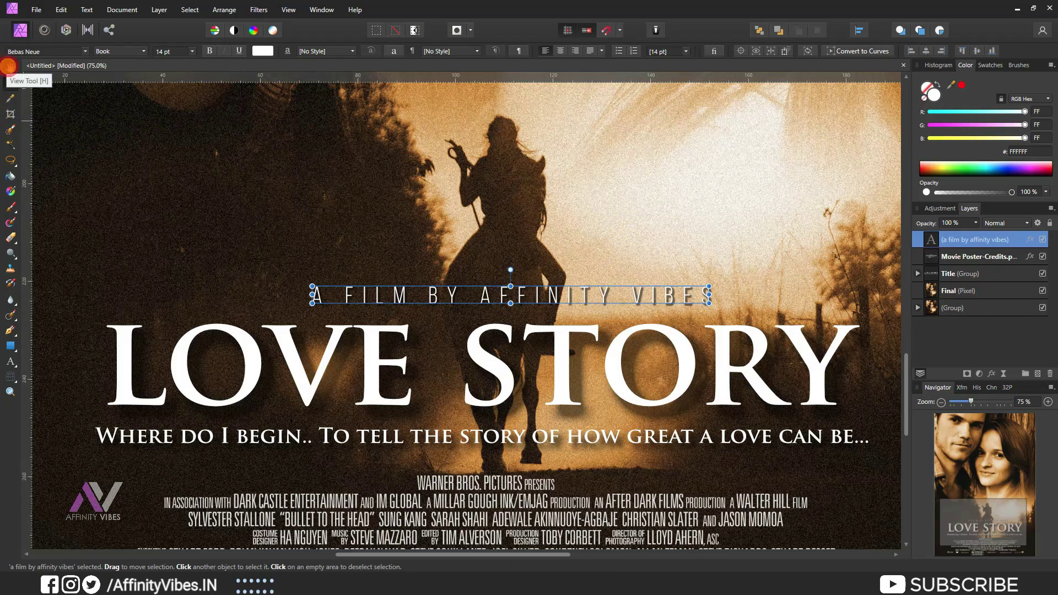
# Fit the poster in view and move the A FILM BY layer below the Title group.
pyautogui.click(8, 67)
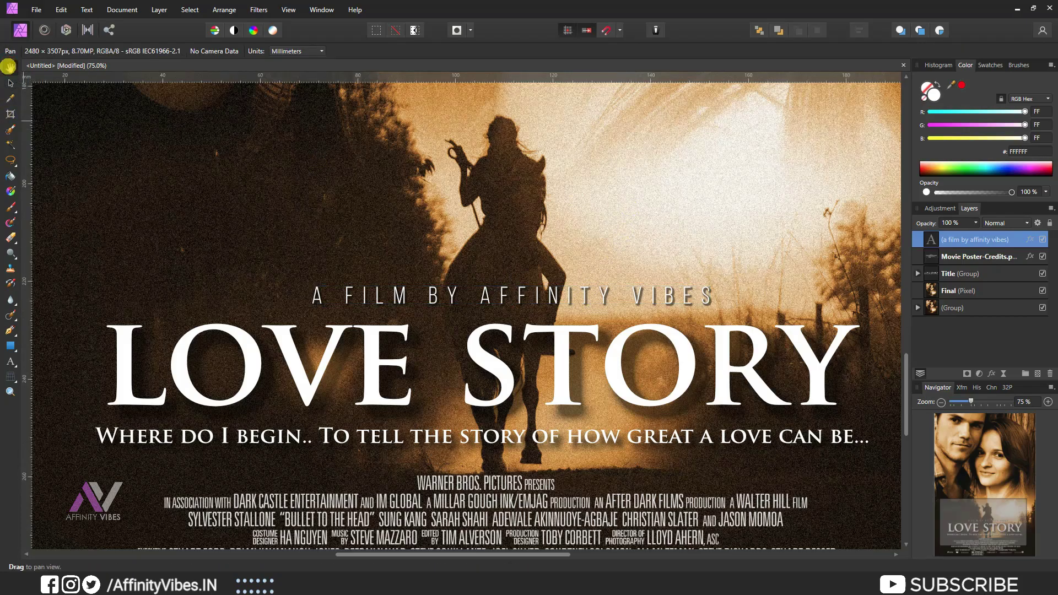
pyautogui.hotkey('ctrl', '0')
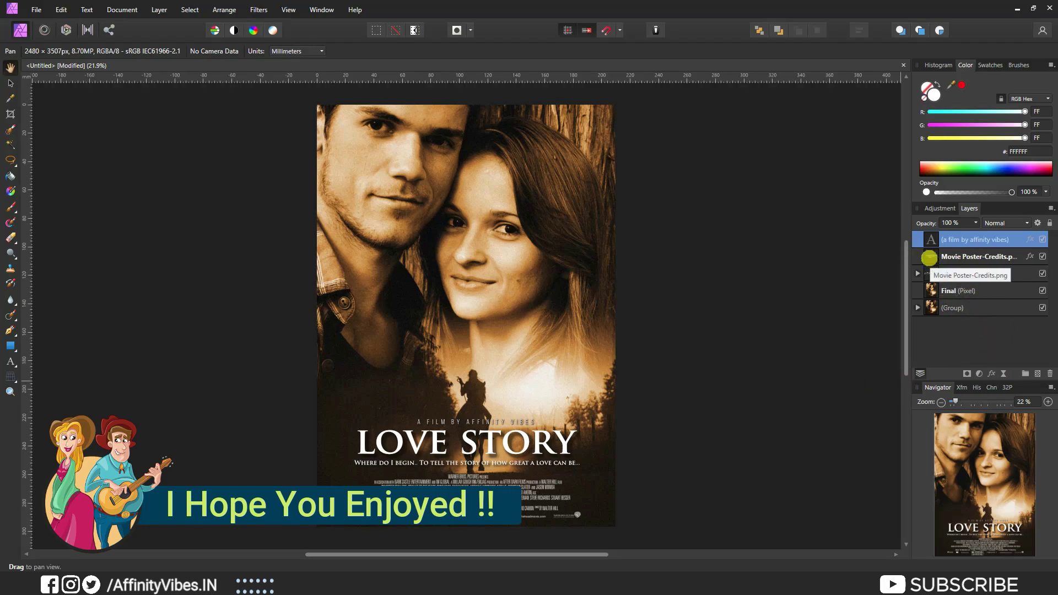
pyautogui.click(918, 273)
pyautogui.hotkey('ctrl', '[')
pyautogui.hotkey('ctrl', '[')
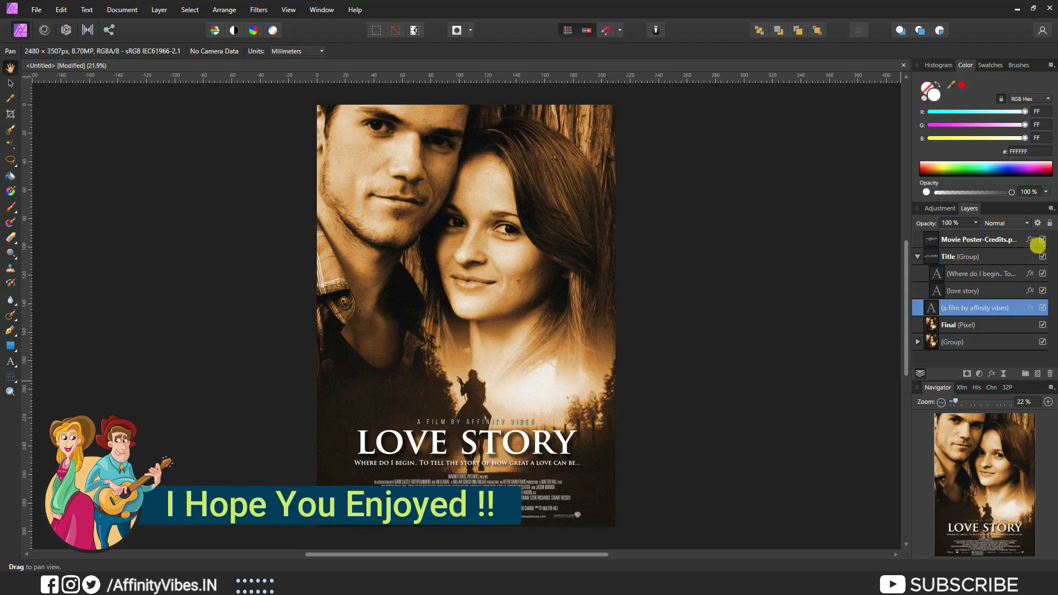
pyautogui.click(918, 257)
pyautogui.click(964, 240)
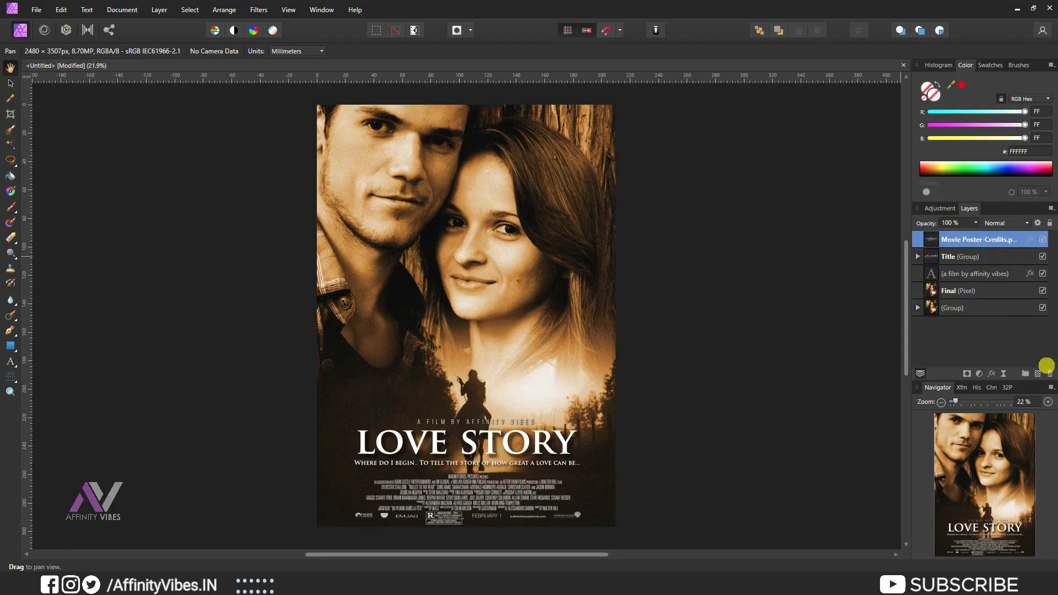
# Group all poster layers, add a Merge Visible copy on top, and launch the Topaz Labs plug-in.
pyautogui.keyDown('shift'); pyautogui.click(970, 307); pyautogui.keyUp('shift')
pyautogui.hotkey('ctrl', 'g')
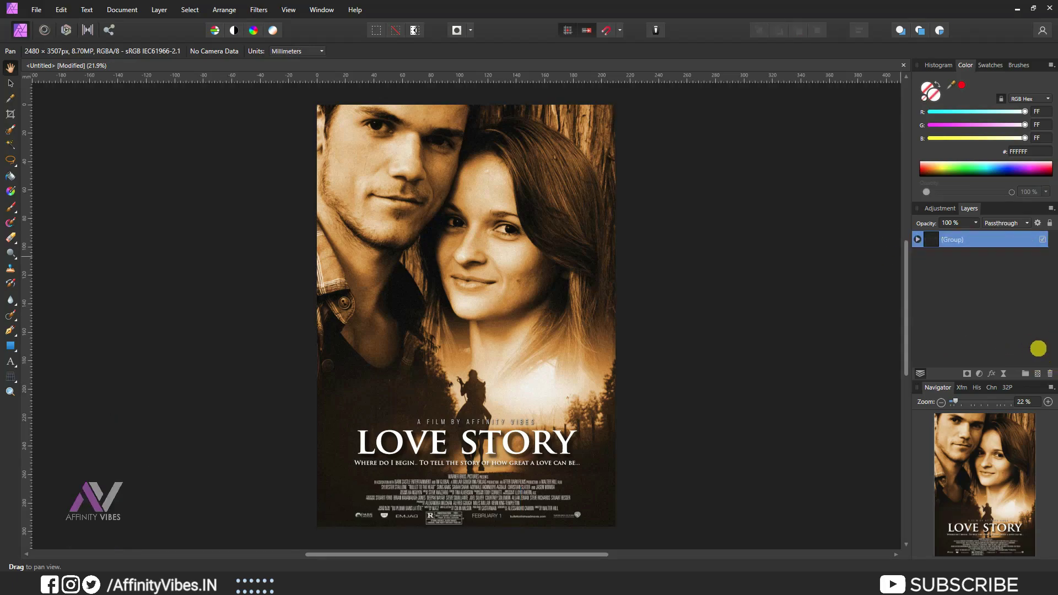
pyautogui.rightClick(960, 238)
pyautogui.click(954, 391)
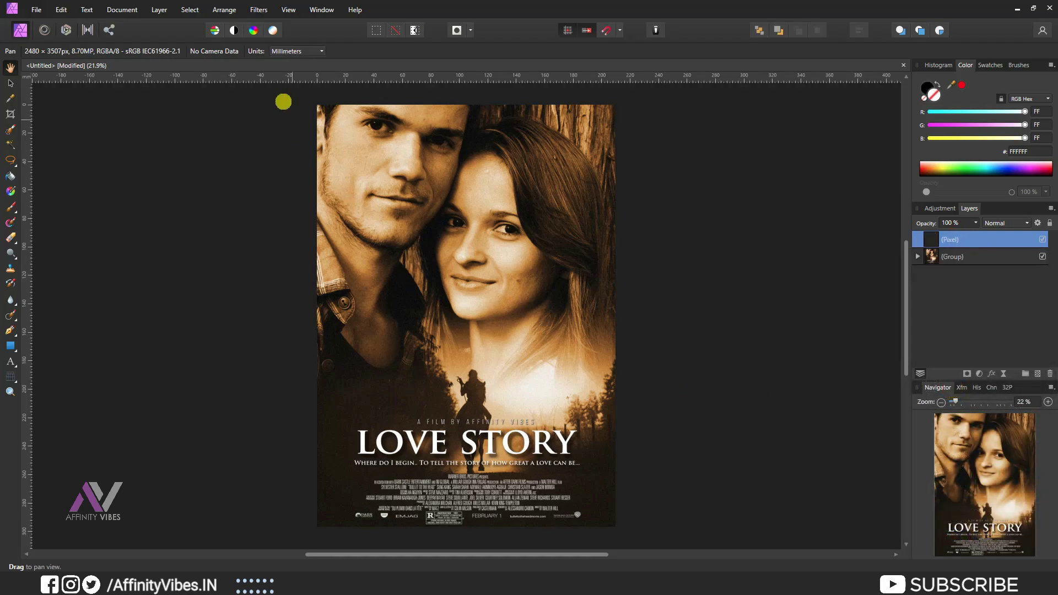
pyautogui.click(259, 10)
pyautogui.click(505, 174)
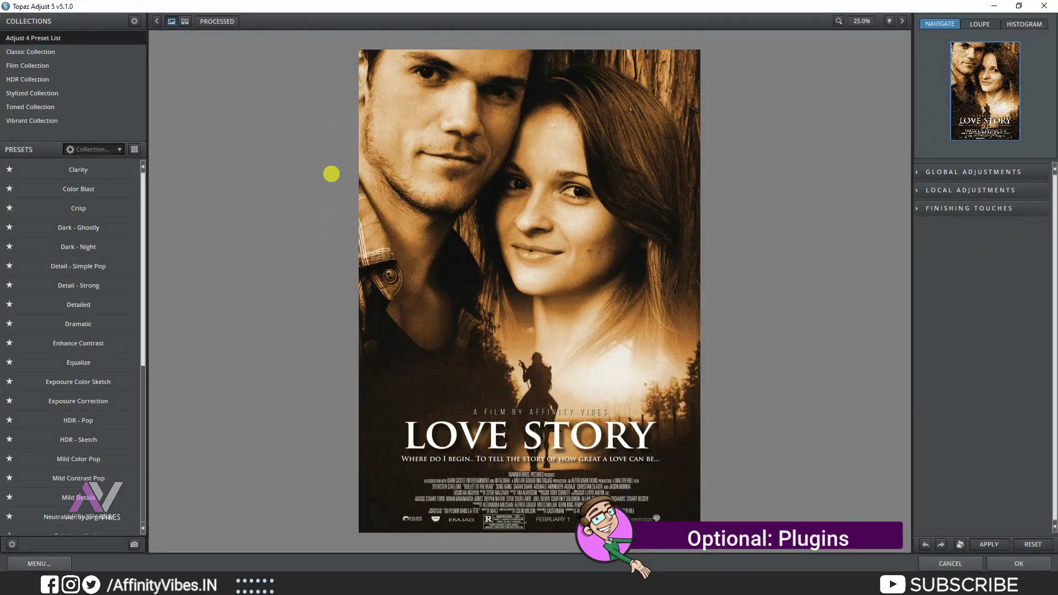
# Open Topaz Adjust on the merged poster and preview the Classic Collection's Brilliant Cold preset.
pyautogui.click(69, 170)
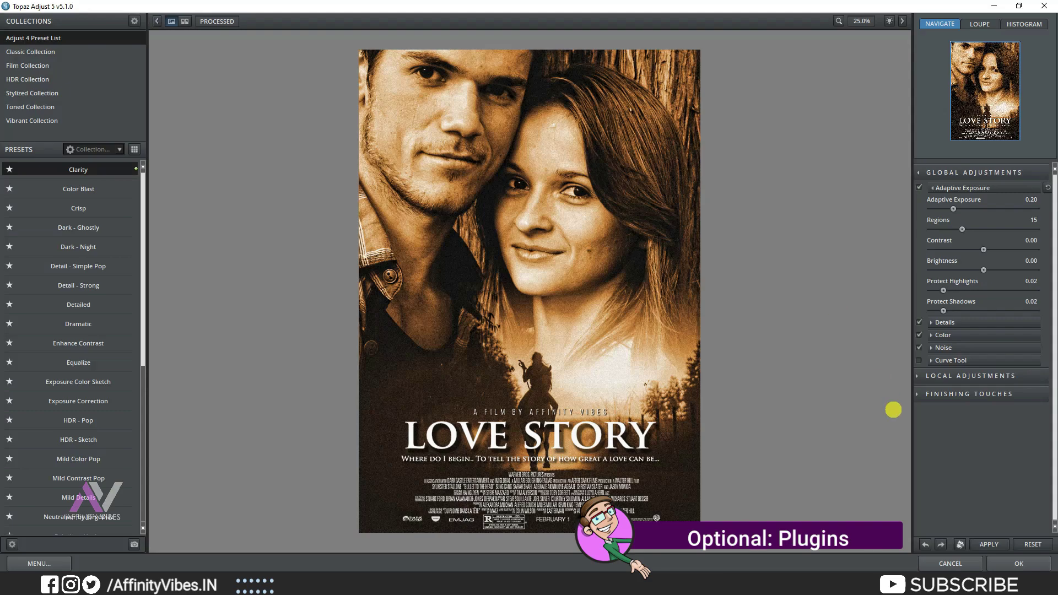
pyautogui.click(70, 52)
pyautogui.click(83, 169)
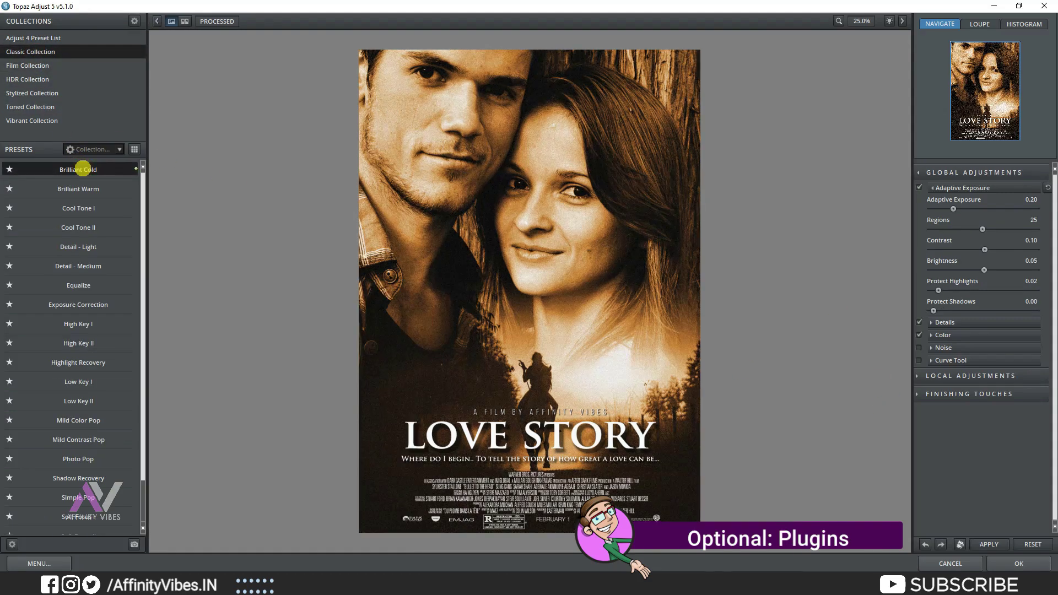
pyautogui.click(38, 39)
pyautogui.click(38, 52)
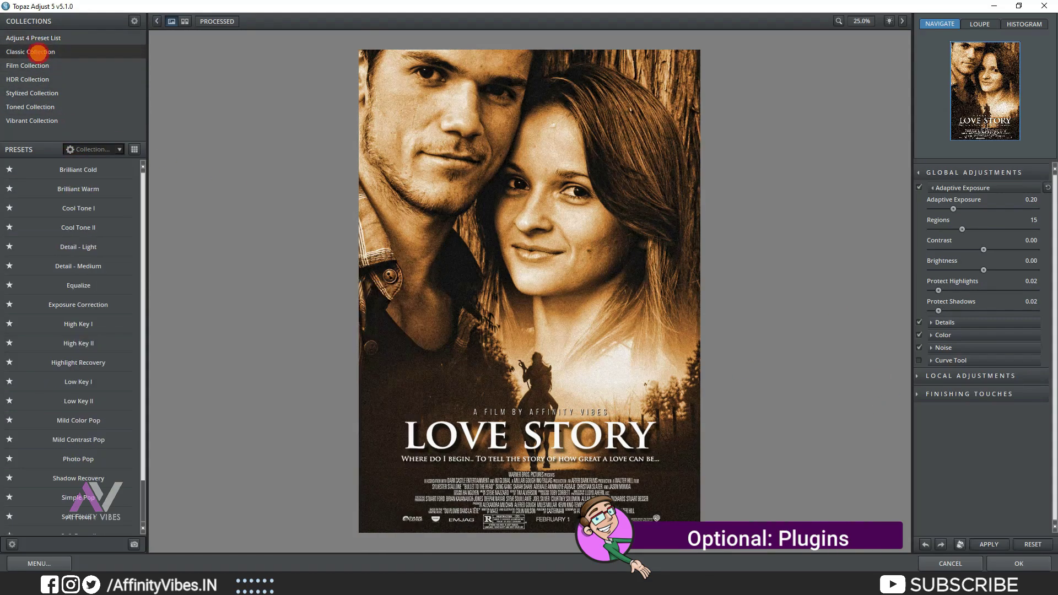
# Compare Brilliant Warm and Brilliant Cold, then apply Cool Tone I and return to Affinity Photo.
pyautogui.click(85, 189)
pyautogui.click(87, 169)
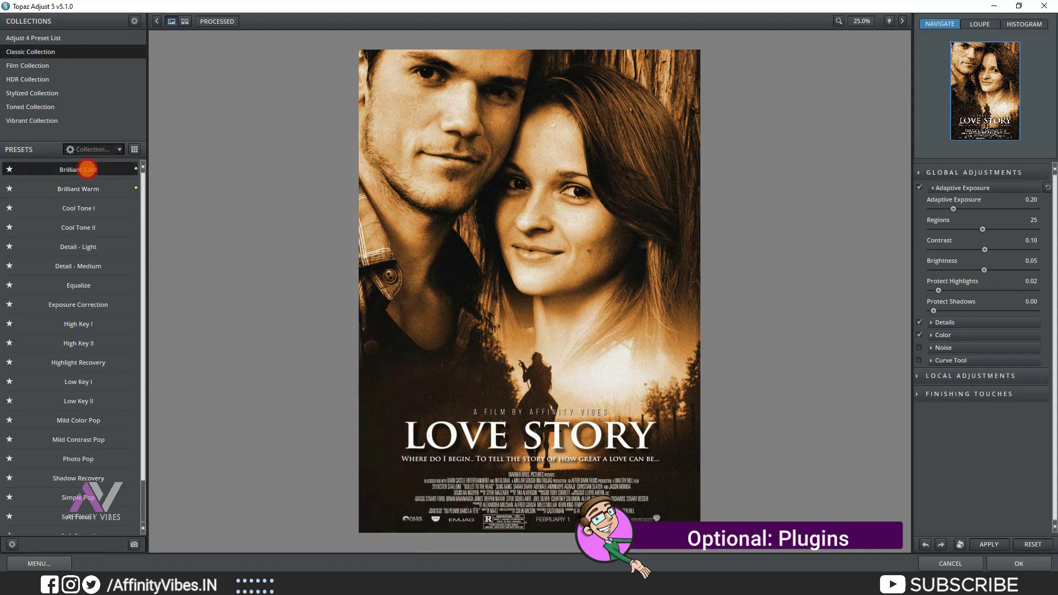
pyautogui.click(94, 208)
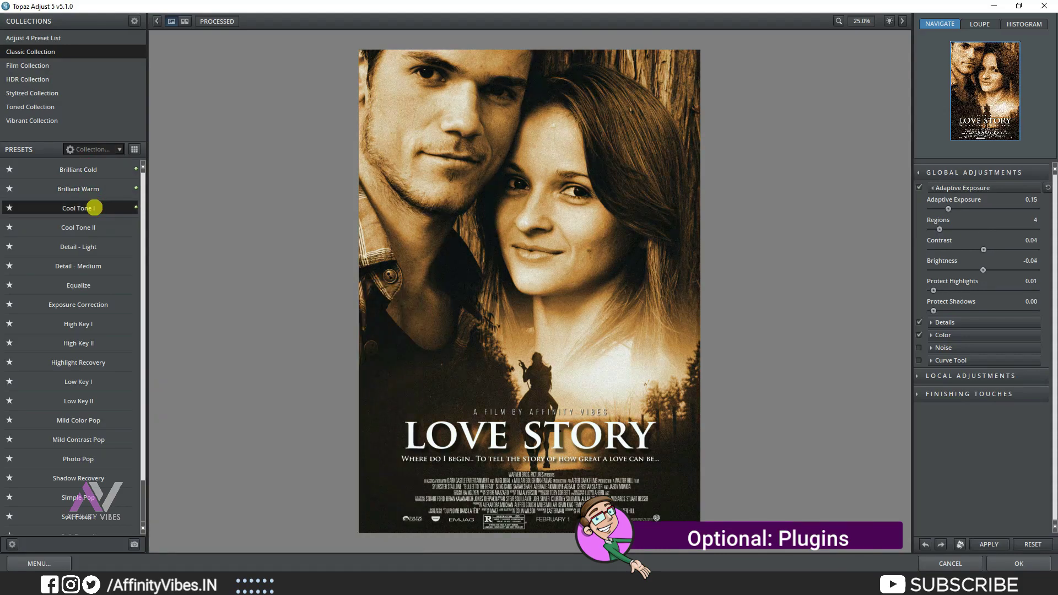
pyautogui.click(1019, 563)
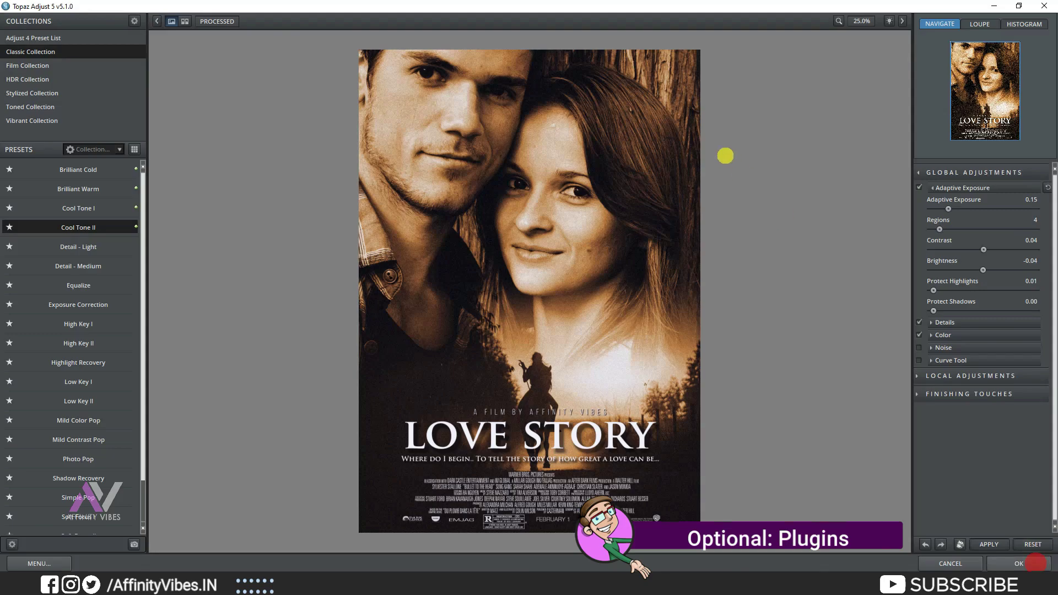
pyautogui.hotkey('ctrl', '+')
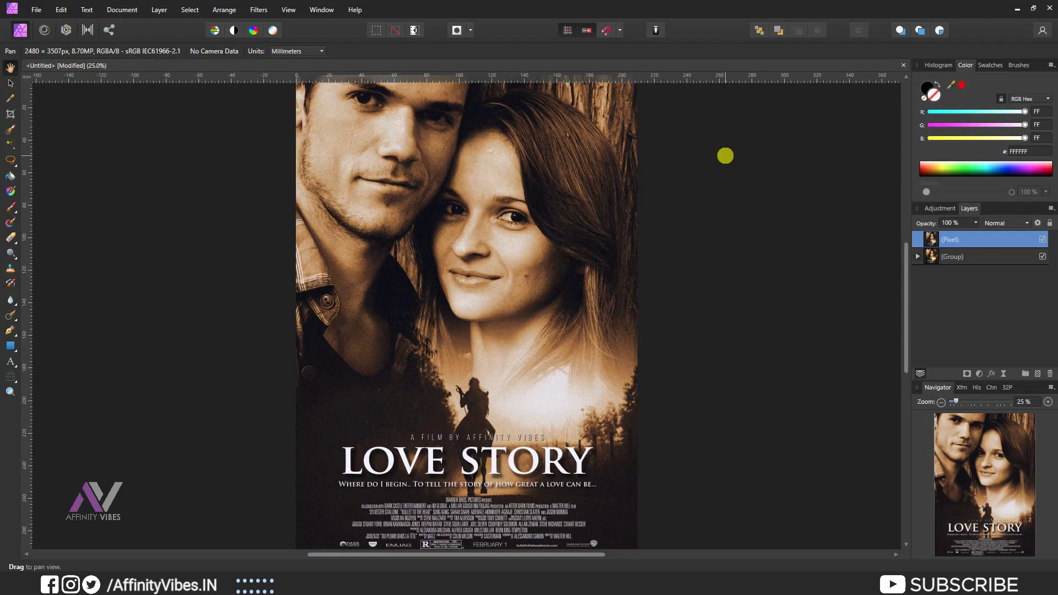
pyautogui.hotkey('ctrl', '+')
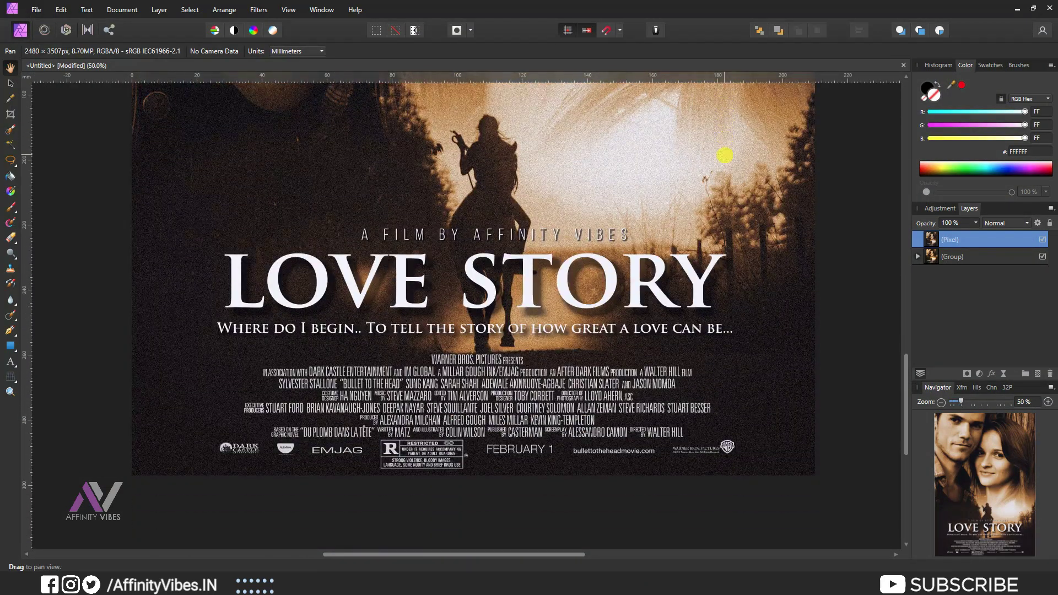
pyautogui.scroll(1, 725, 155)
pyautogui.scroll(2, 725, 155)
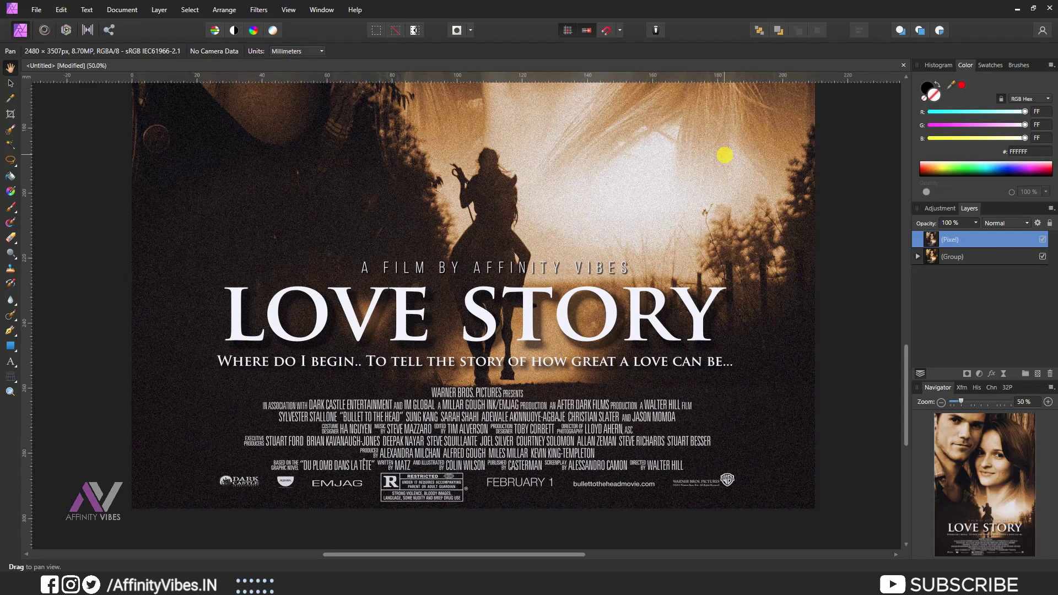
pyautogui.scroll(2, 725, 155)
pyautogui.scroll(1, 725, 155)
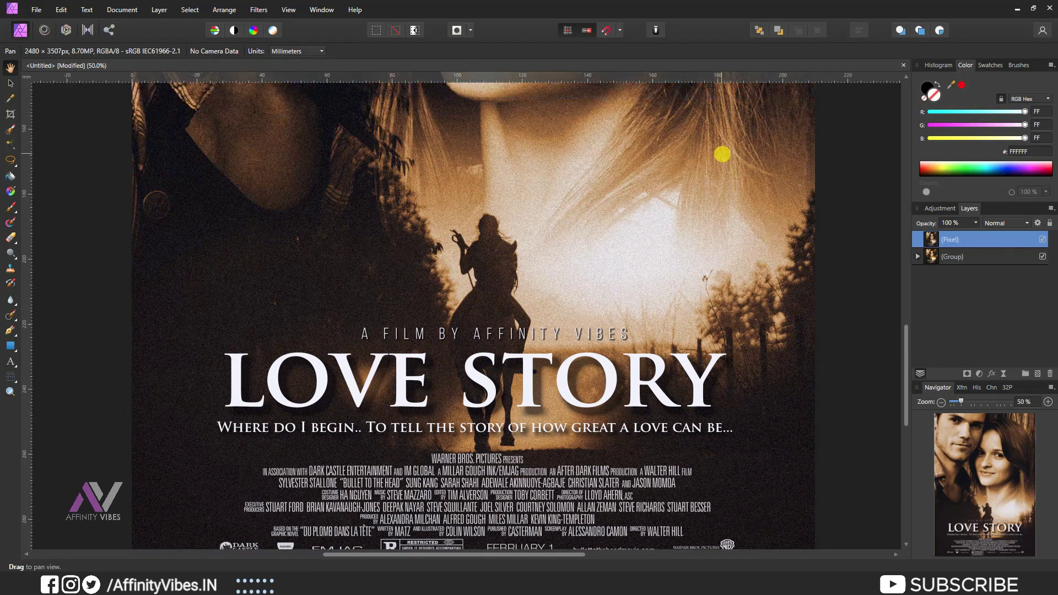
pyautogui.hotkey('ctrl', '0')
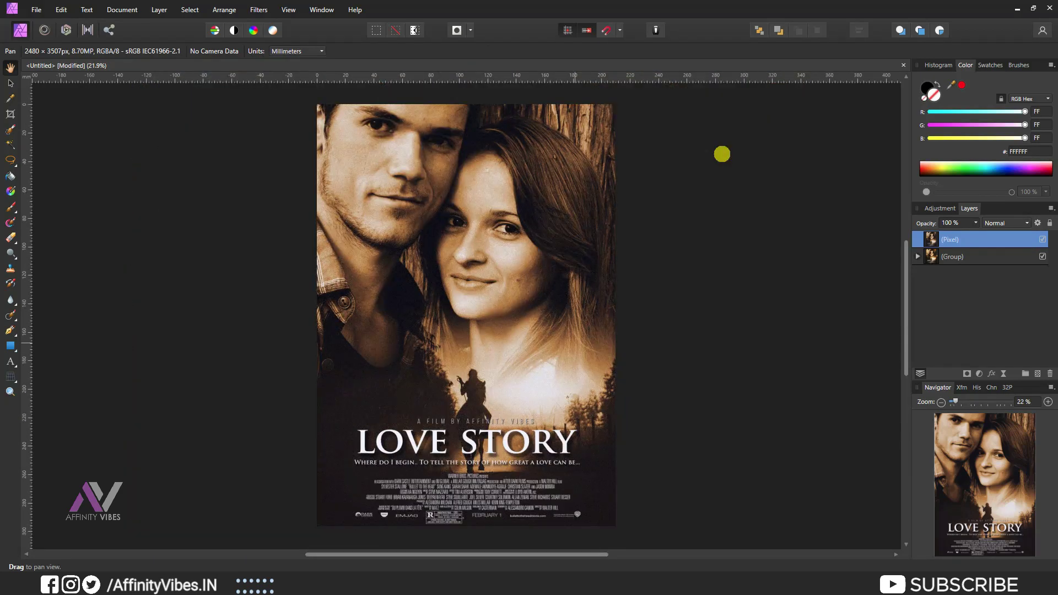